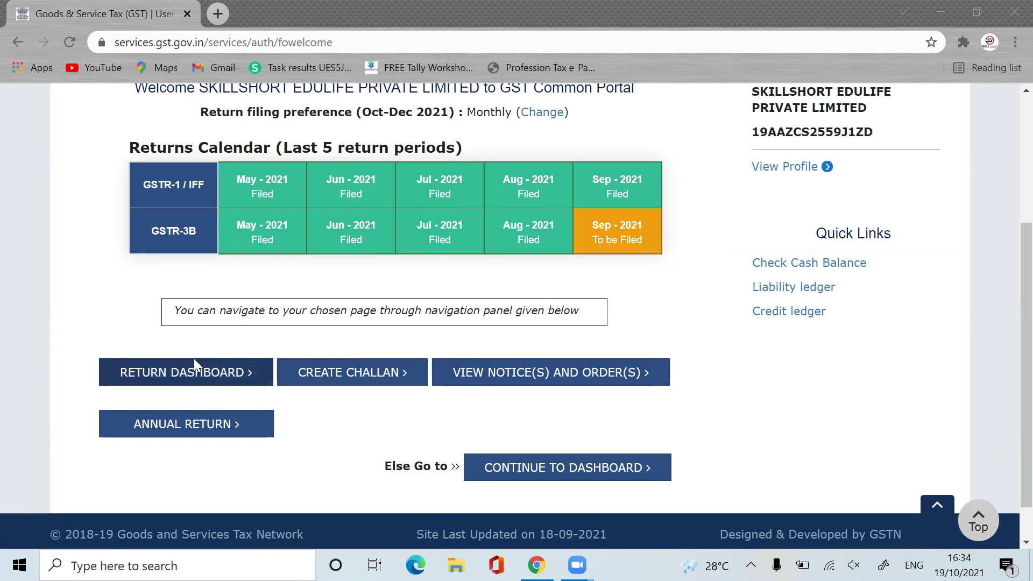
Step: Open the return dashboard and search for returns of financial year 2021-22, Quarter 2 (Jul - Sep), period September
click(222, 379)
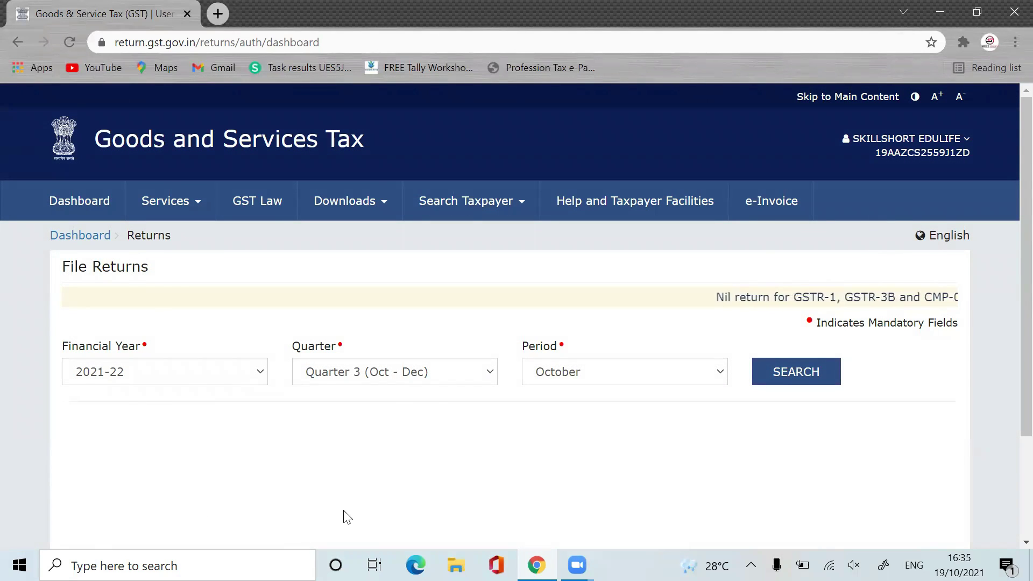
key(ctrl+plus)
key(ctrl+plus)
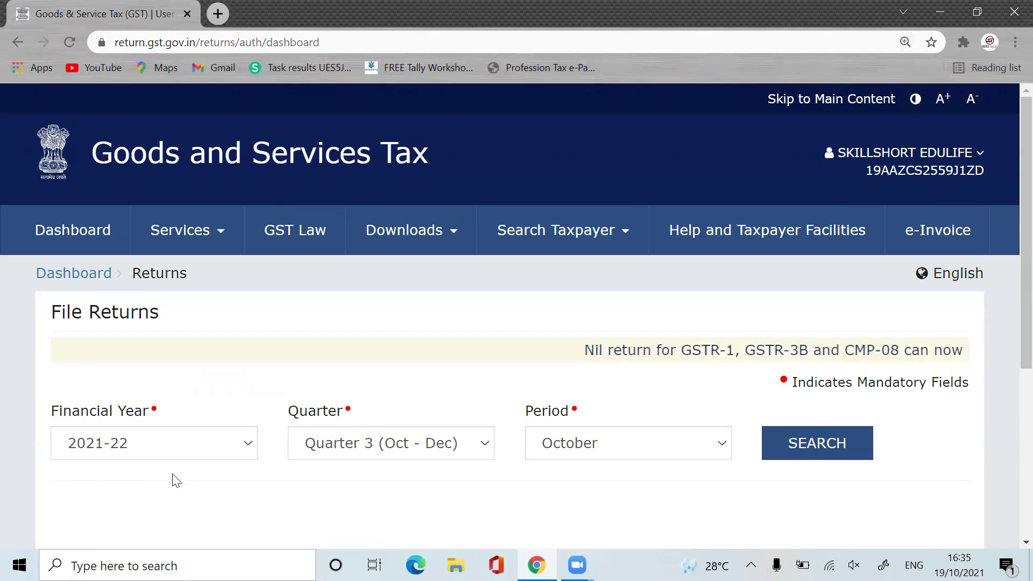
click(439, 455)
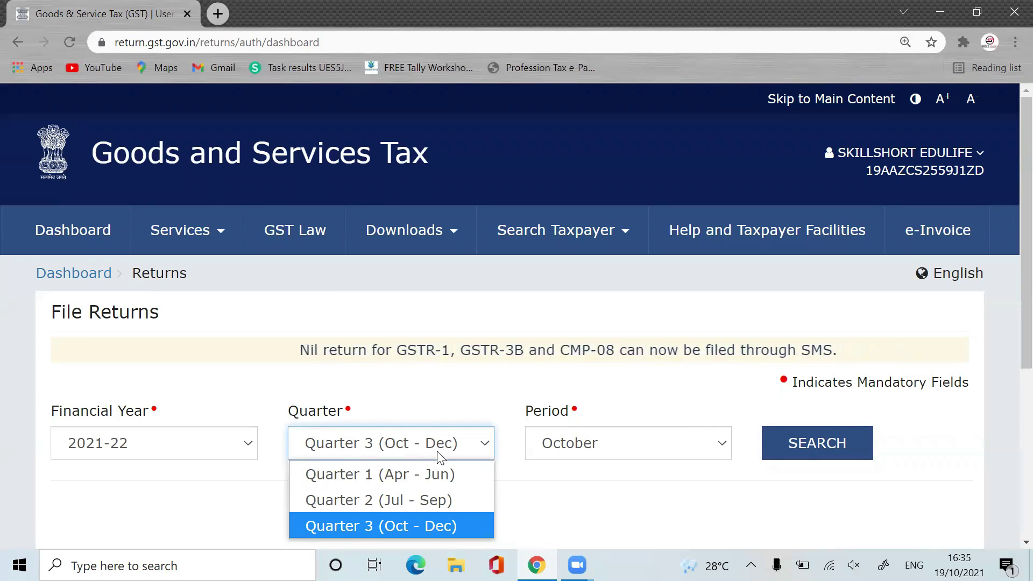
click(438, 502)
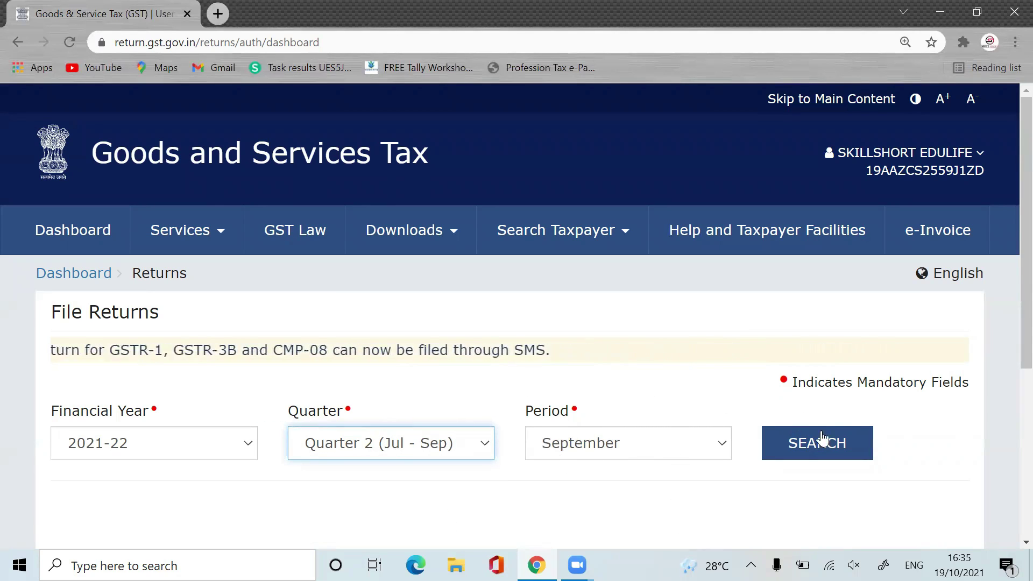
click(828, 454)
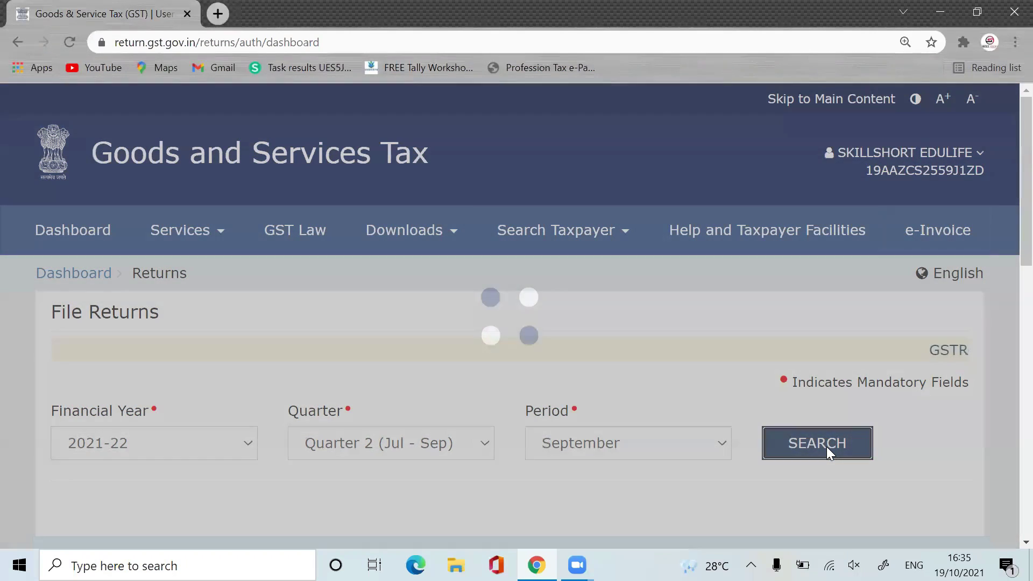
Step: Open the monthly return GSTR-3B for online preparation
scroll(1008, 236, down, 8)
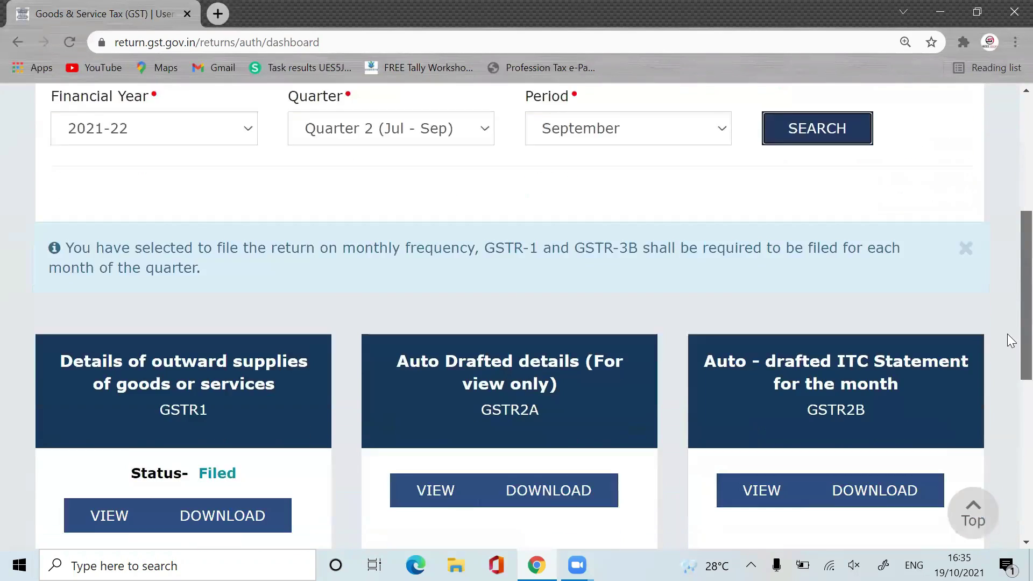
scroll(1007, 365, down, 2)
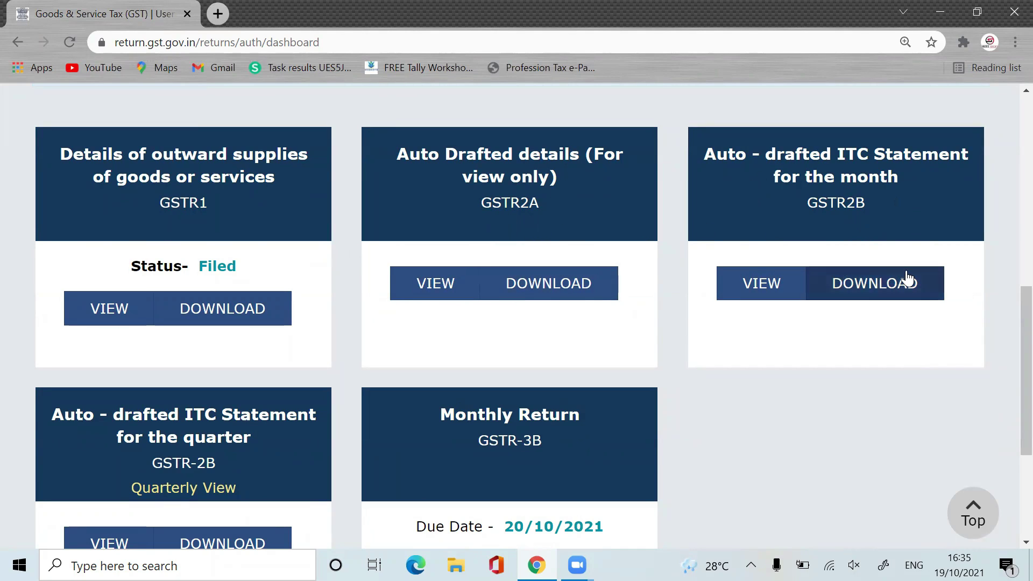
scroll(1008, 355, down, 2)
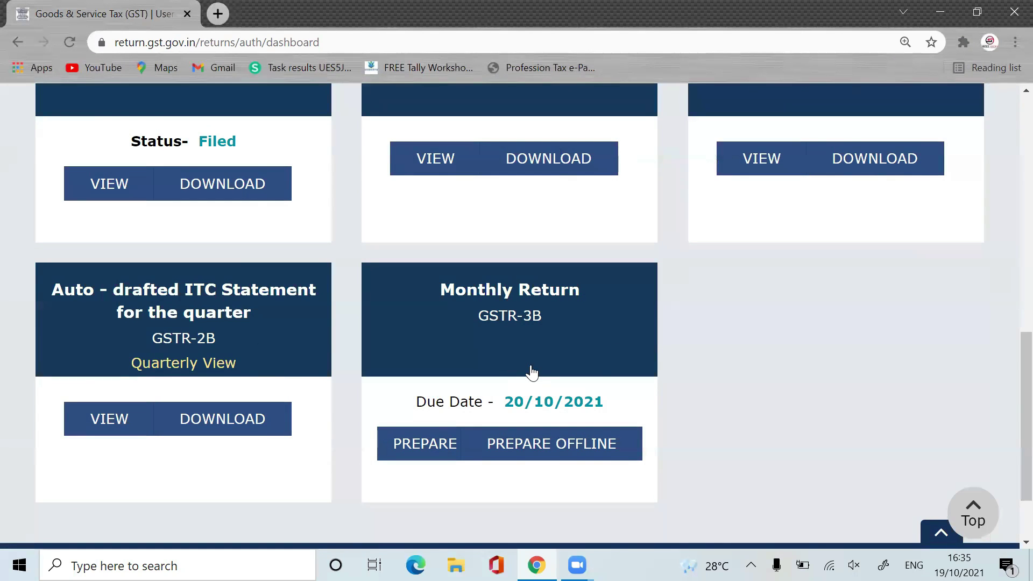
key(ctrl+minus)
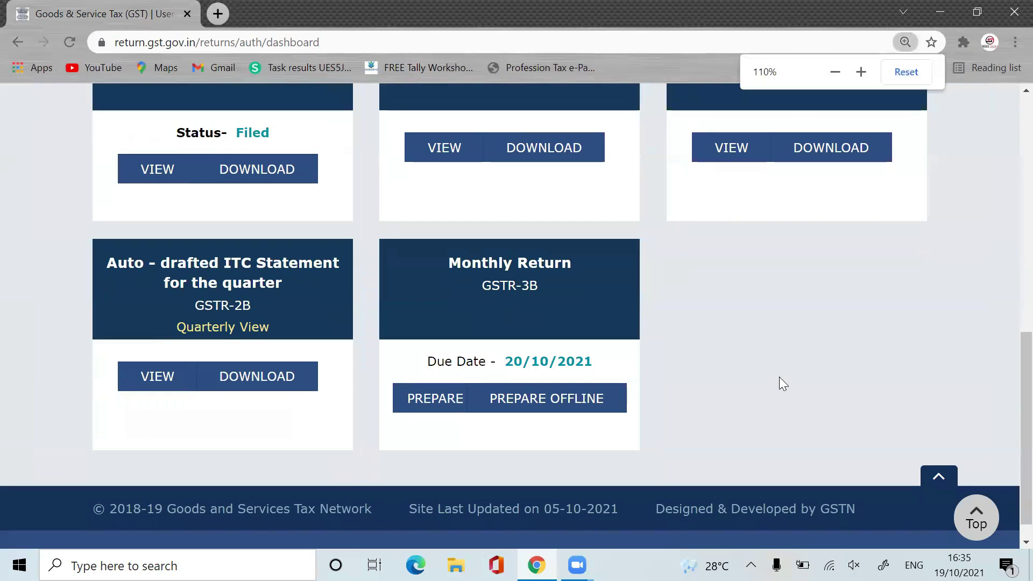
key(ctrl+minus)
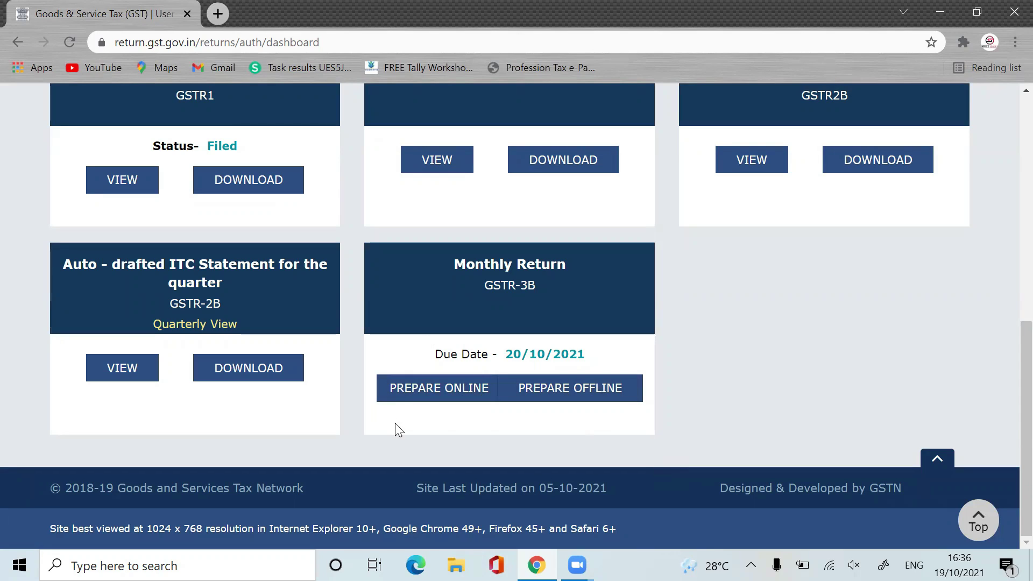
click(469, 396)
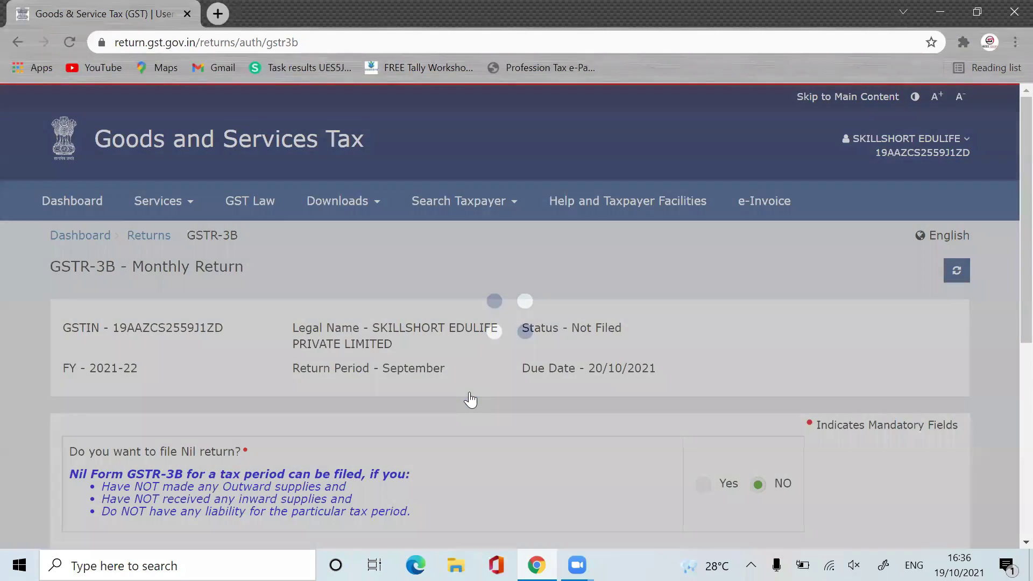
Step: Proceed with the nil return question answered NO and dismiss the system generated summary for GSTR-3B
scroll(1007, 318, down, 3)
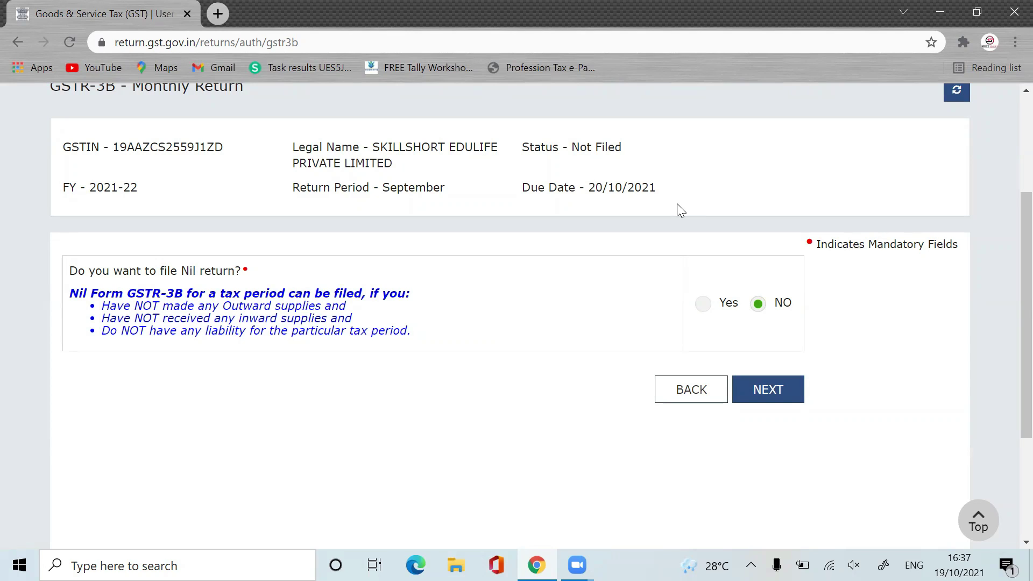
click(760, 388)
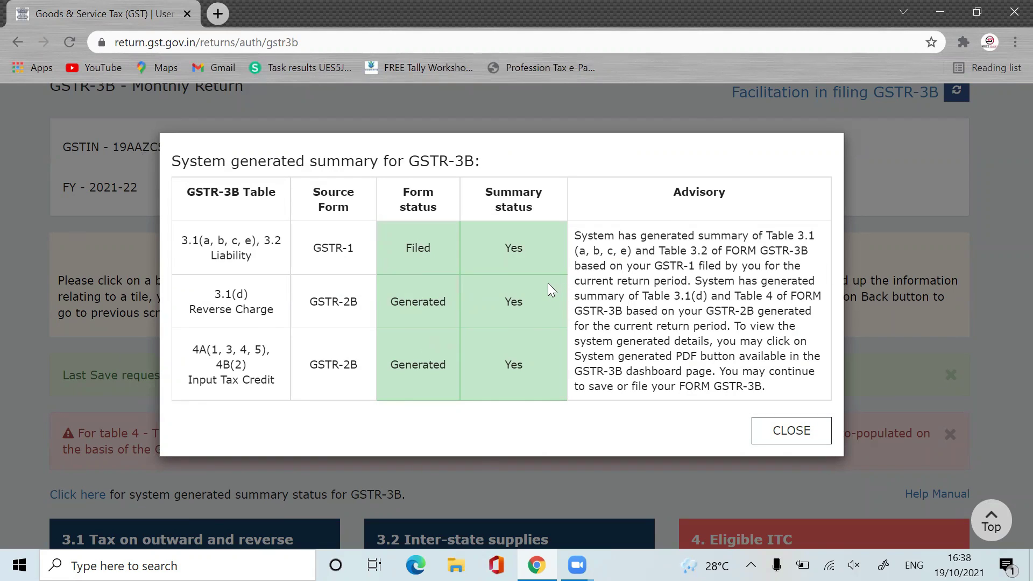
click(806, 433)
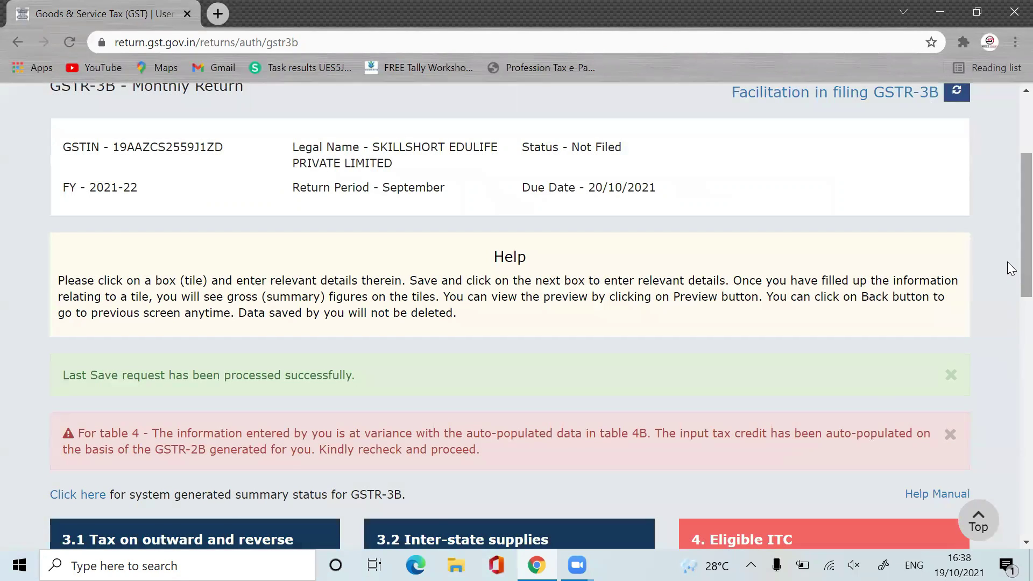
Step: Open table 3.1, accept the IGST refund guidelines, and examine the outward and reverse charge supply values, leaving without confirming
scroll(1009, 323, down, 5)
scroll(1011, 318, up, 4)
scroll(1012, 328, down, 2)
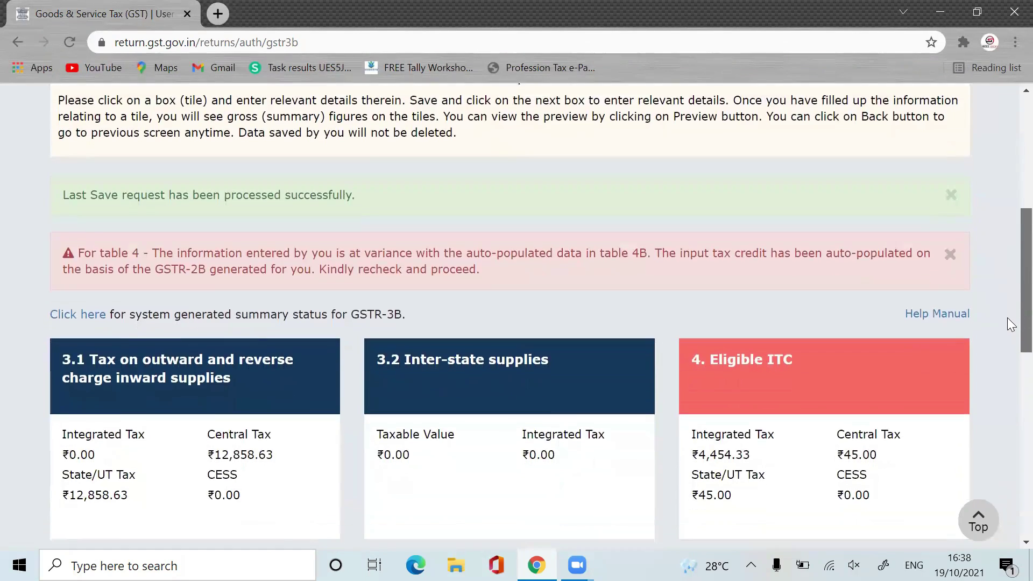
scroll(1012, 350, down, 2)
scroll(1009, 371, down, 2)
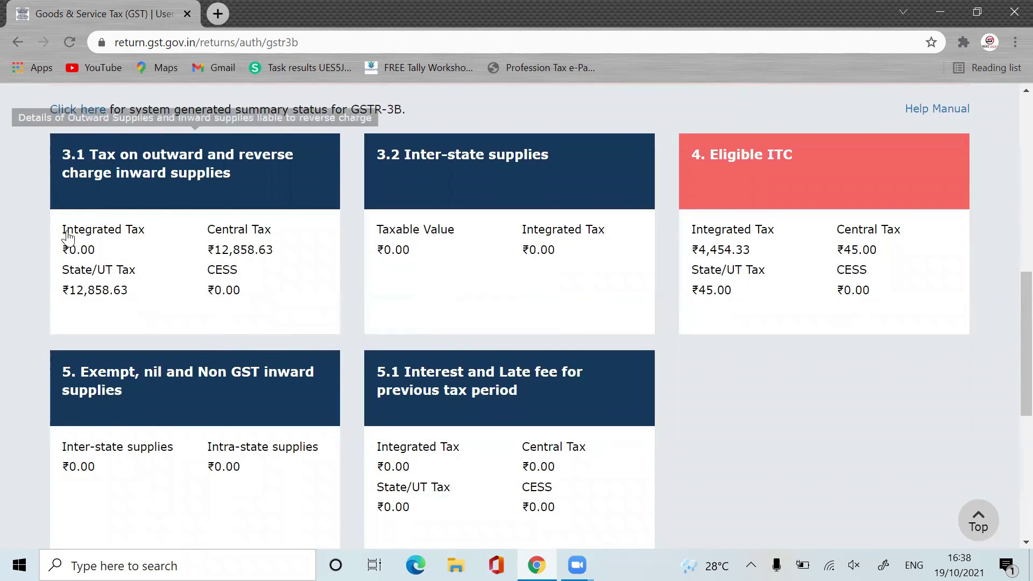
click(237, 257)
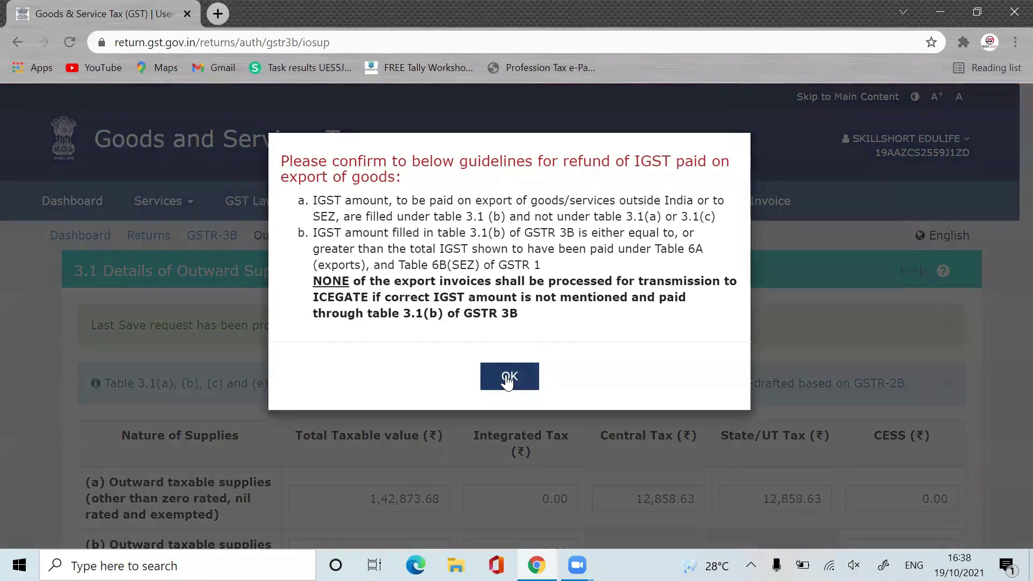
click(507, 377)
scroll(1007, 377, down, 5)
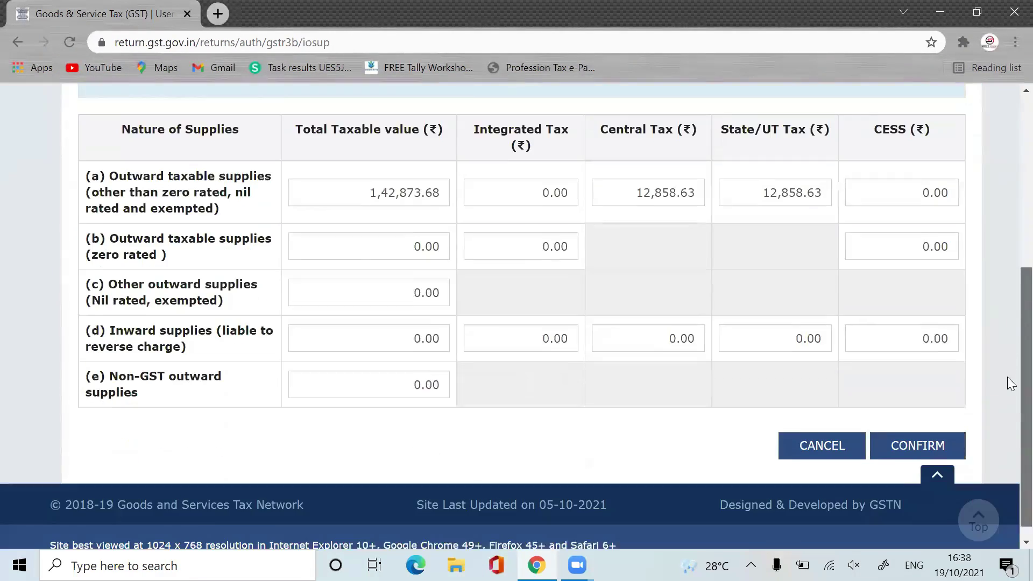
scroll(1008, 336, up, 1)
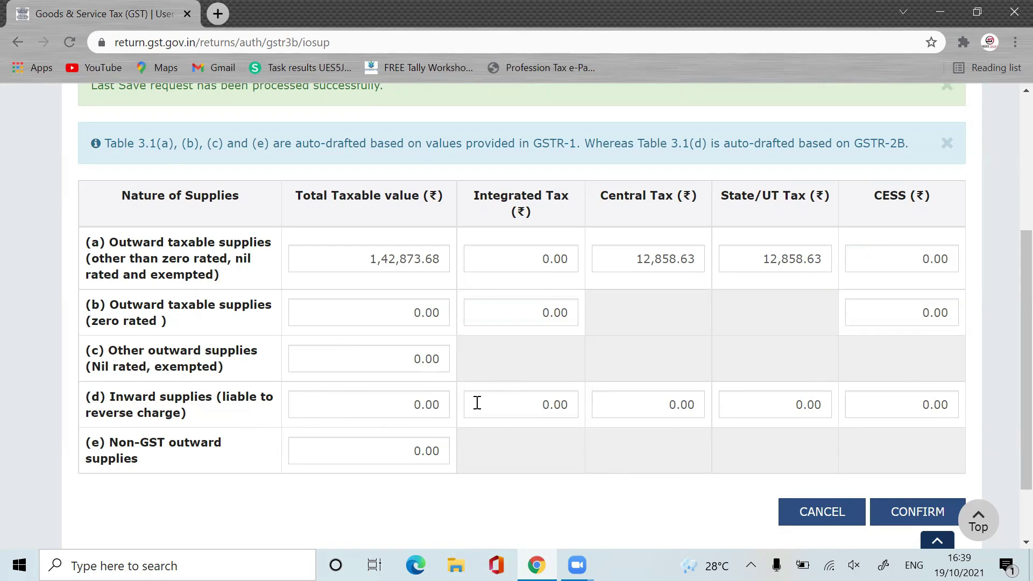
mouse_move(477, 403)
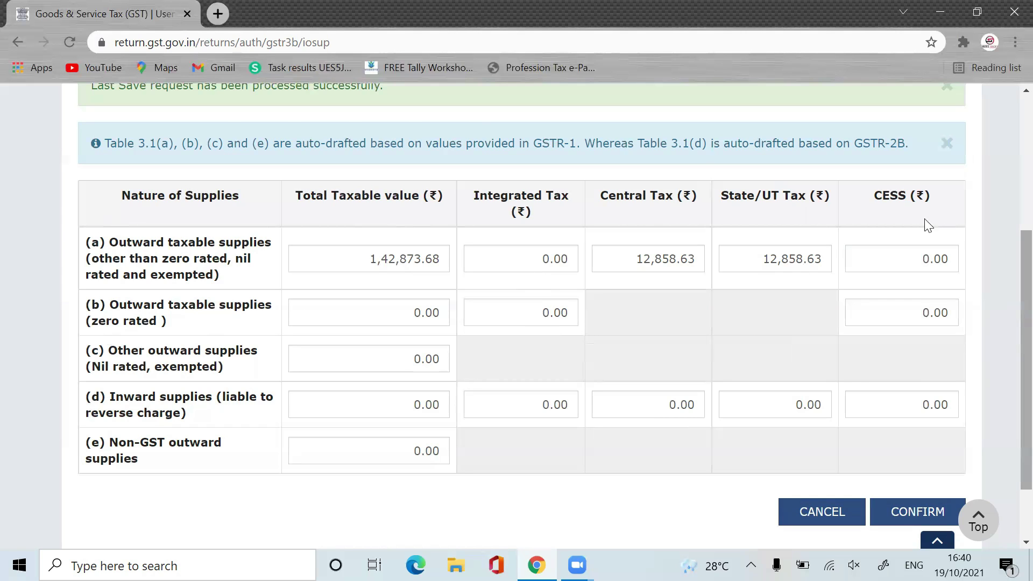
click(826, 509)
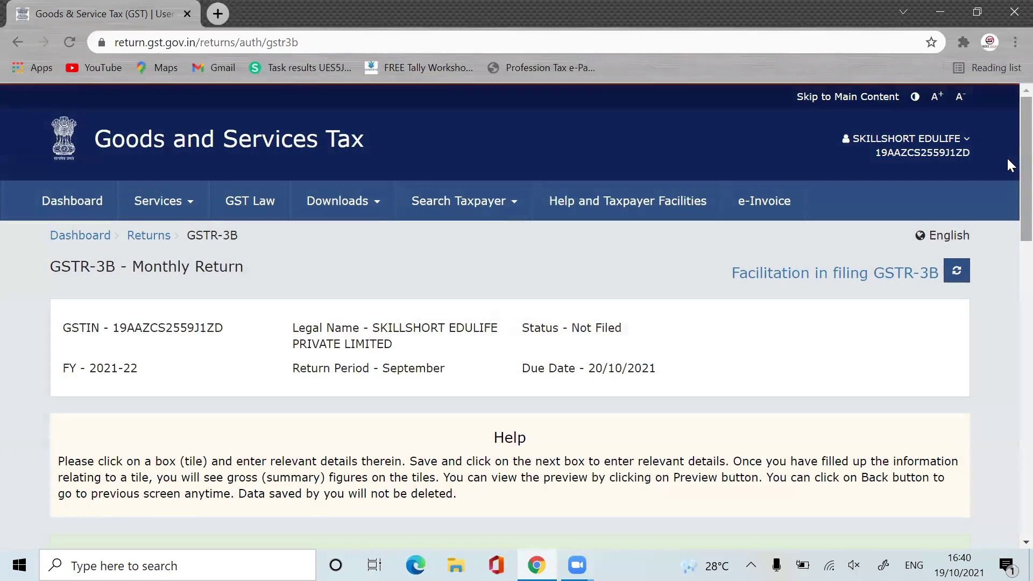
Step: Examine the unregistered persons, composition taxable persons and UIN holders sections of table 3.2 Inter-state supplies, leaving without confirming
scroll(1007, 265, down, 10)
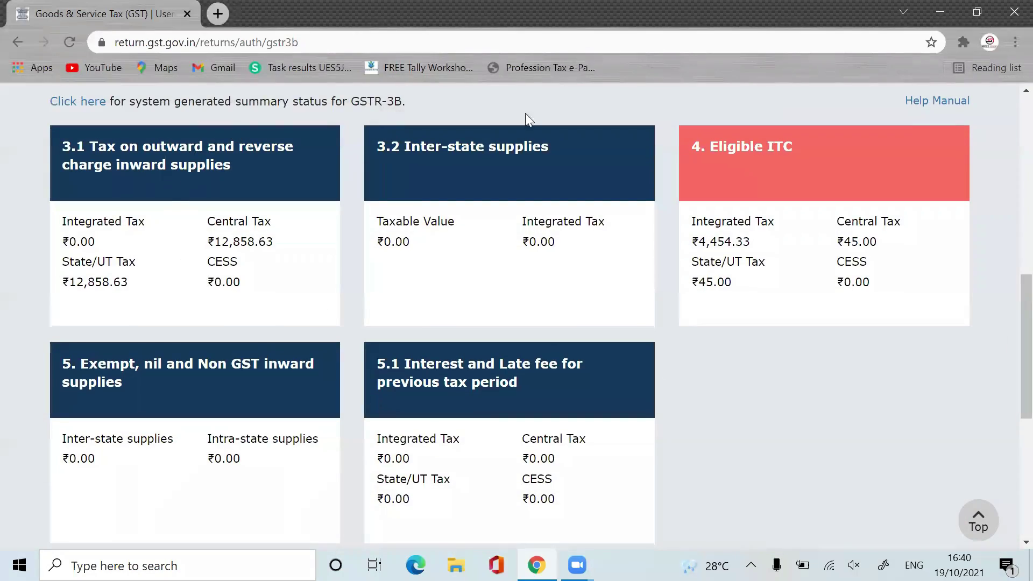
click(459, 280)
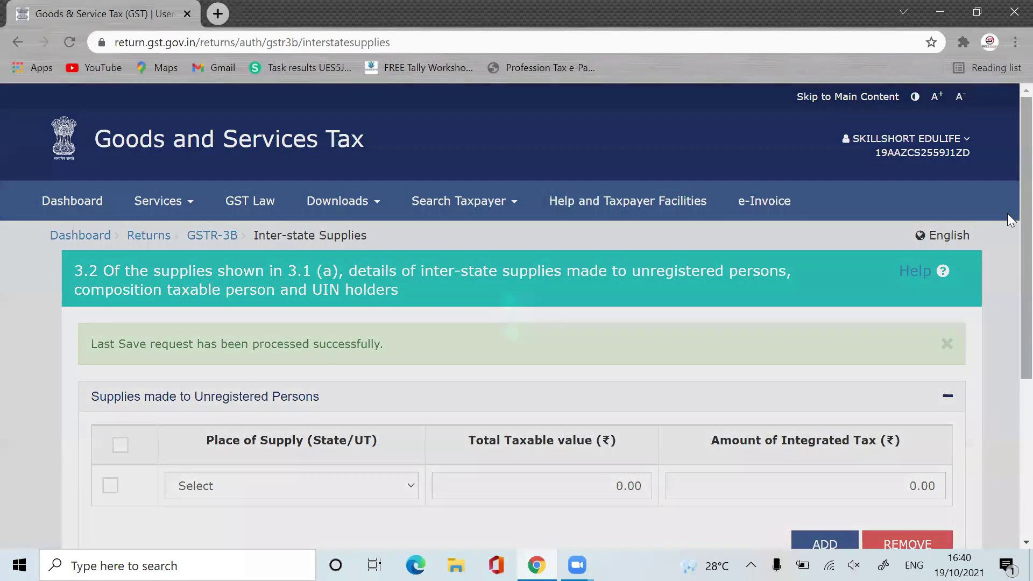
scroll(1007, 368, down, 5)
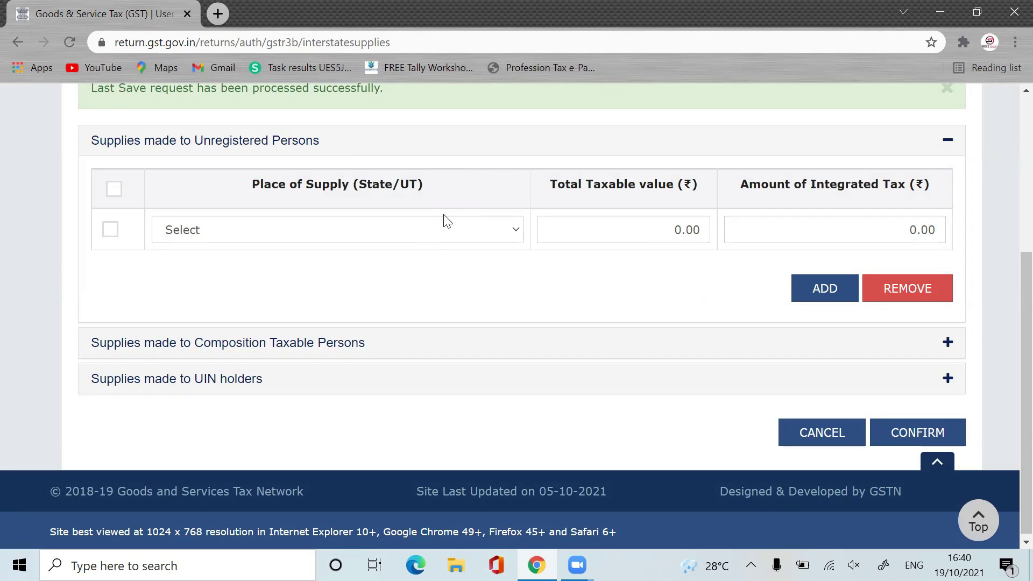
click(513, 231)
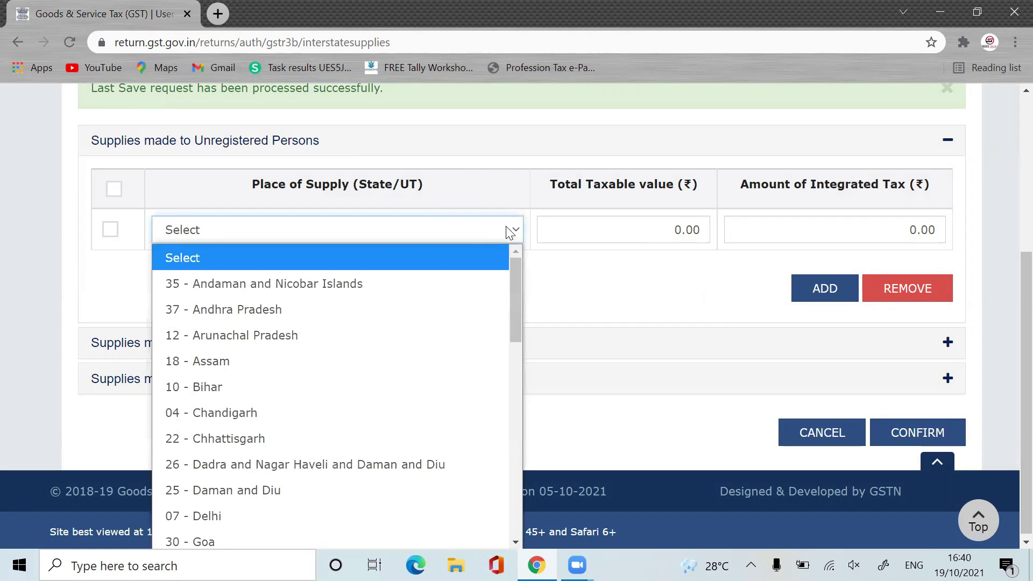
click(556, 302)
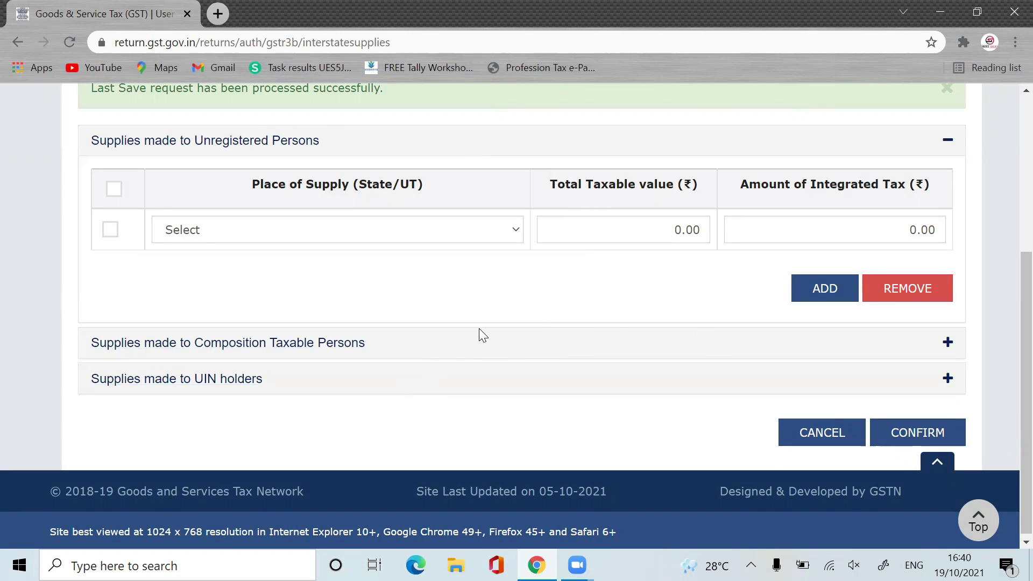
click(945, 344)
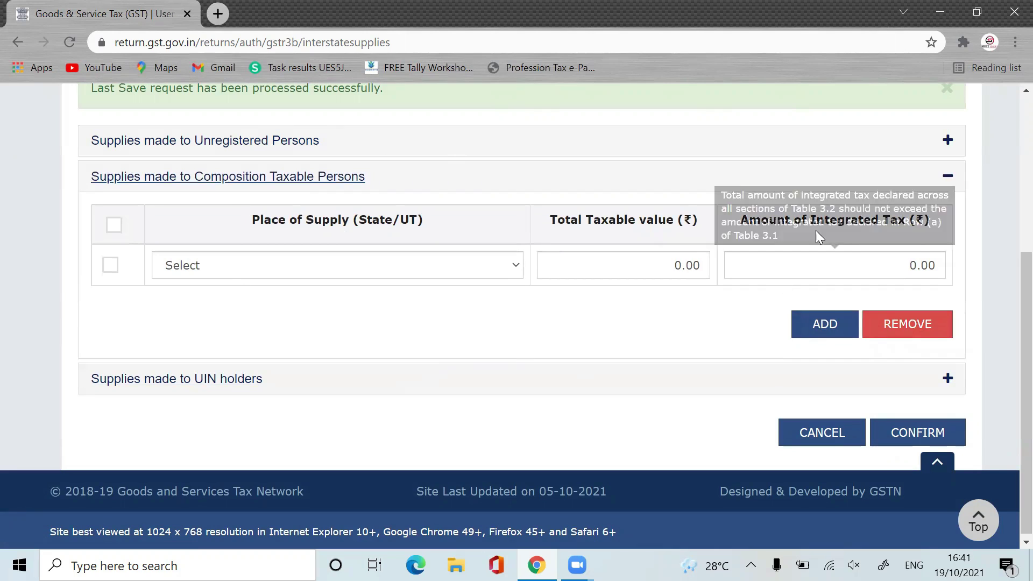
click(949, 380)
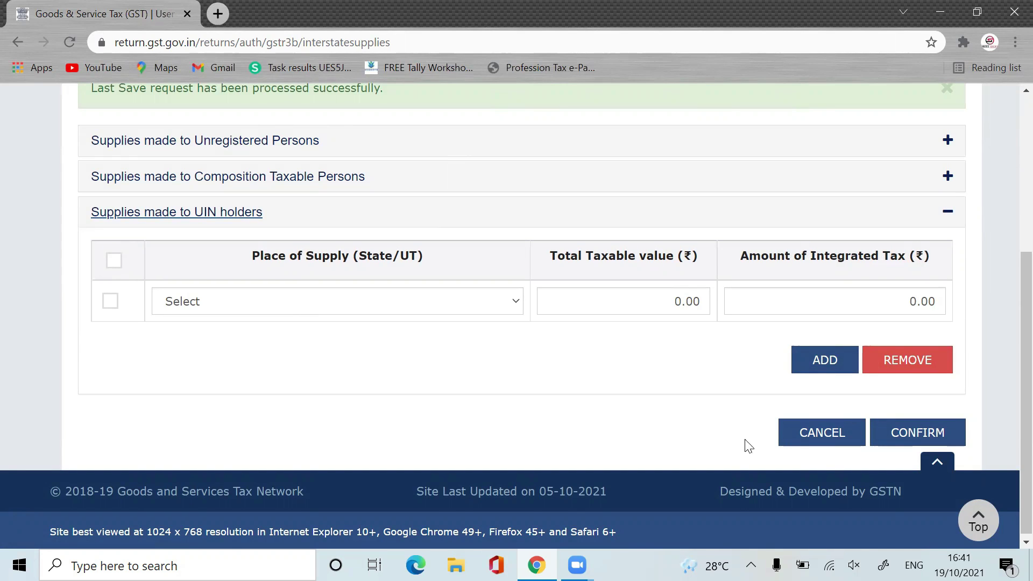
click(816, 446)
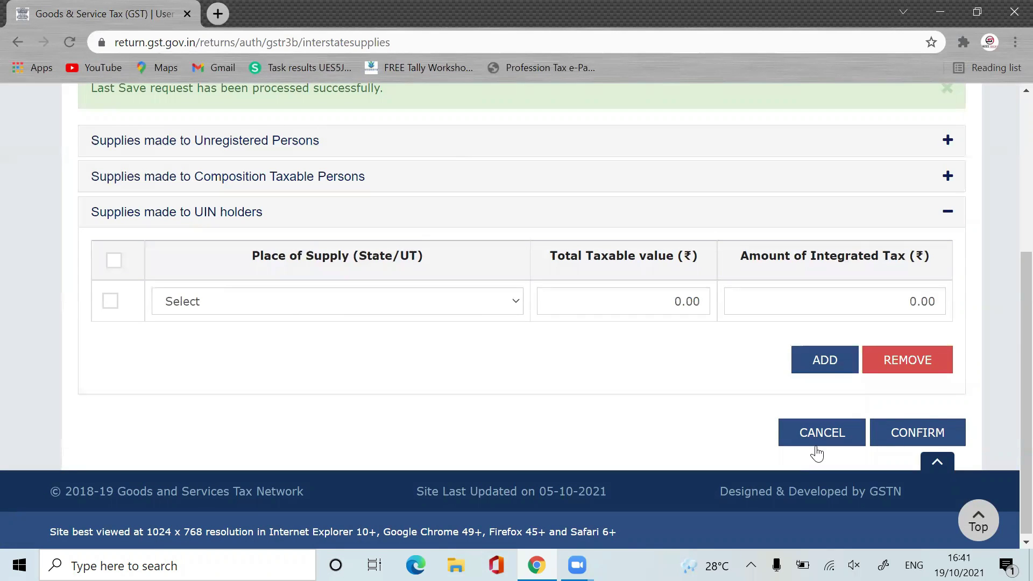
click(824, 435)
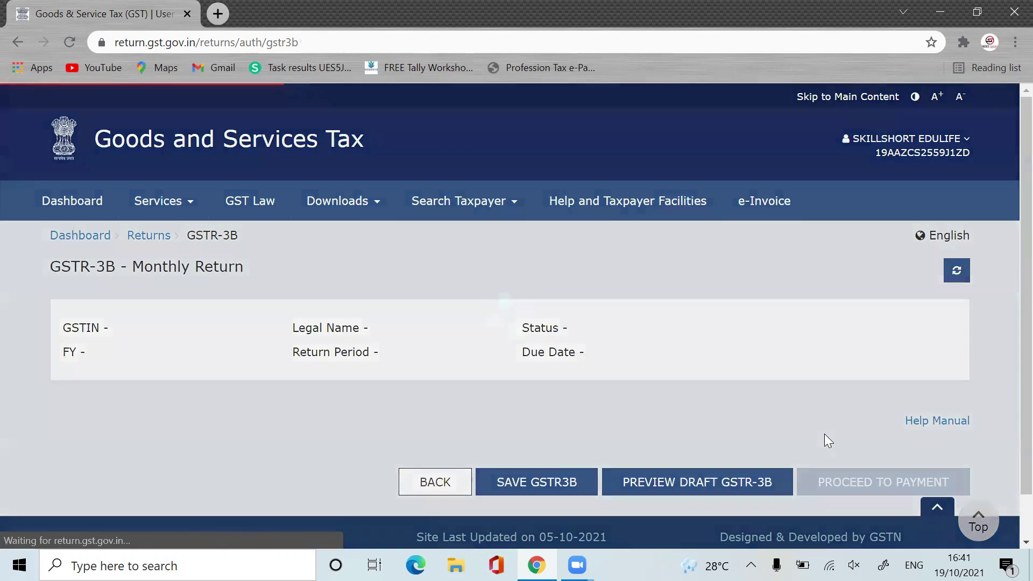
Step: Open table 4 Eligible ITC and examine the available, reversed, net and ineligible input tax credit rows
scroll(1007, 181, down, 7)
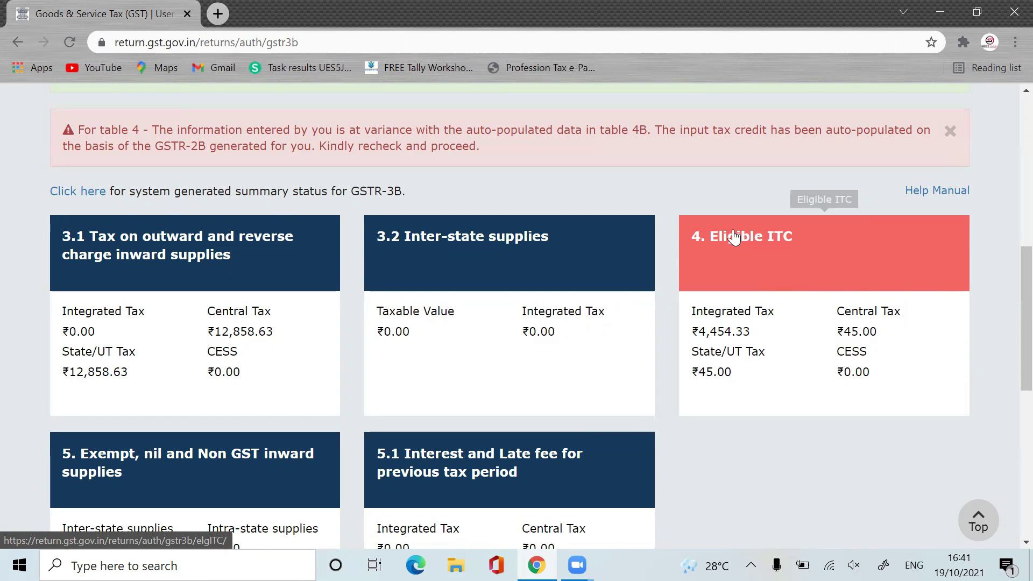
click(841, 250)
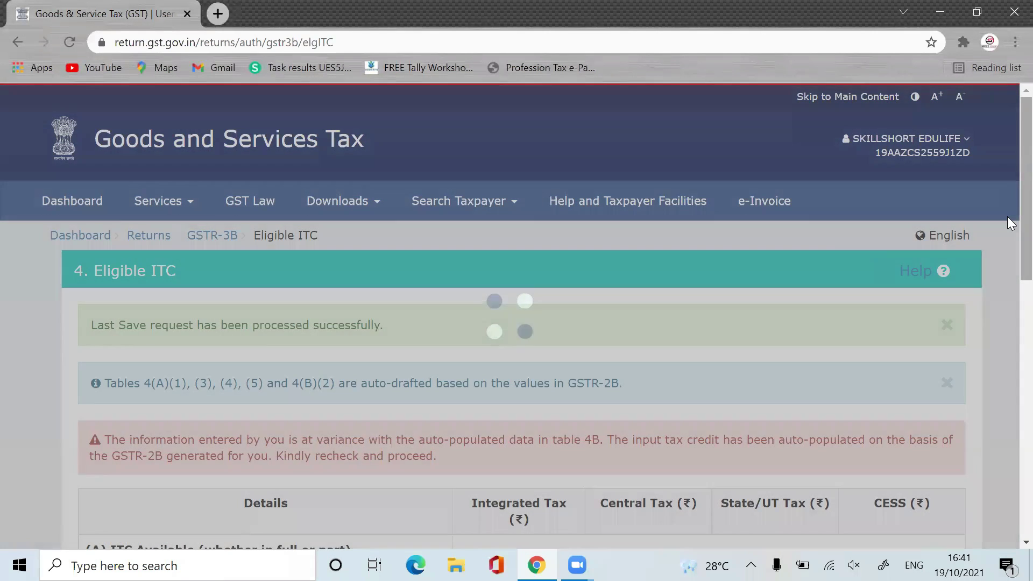
scroll(1009, 322, down, 5)
scroll(1007, 350, down, 3)
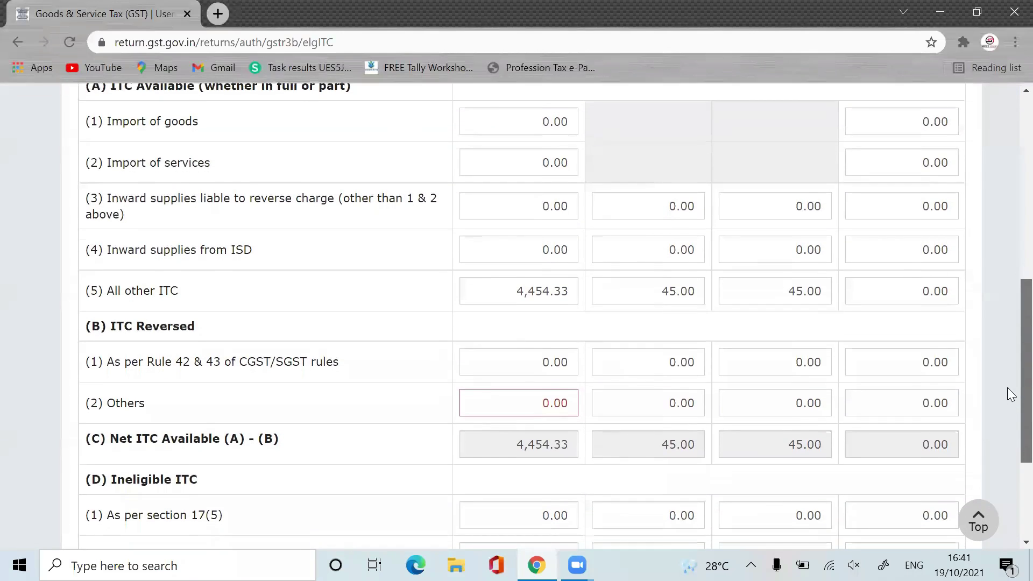
scroll(1007, 371, up, 1)
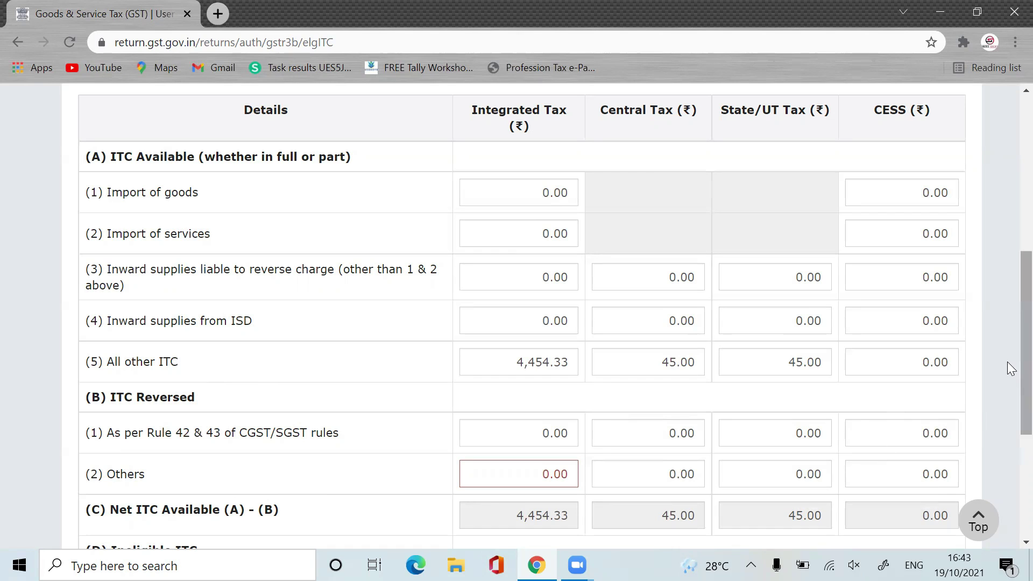
scroll(1006, 356, down, 3)
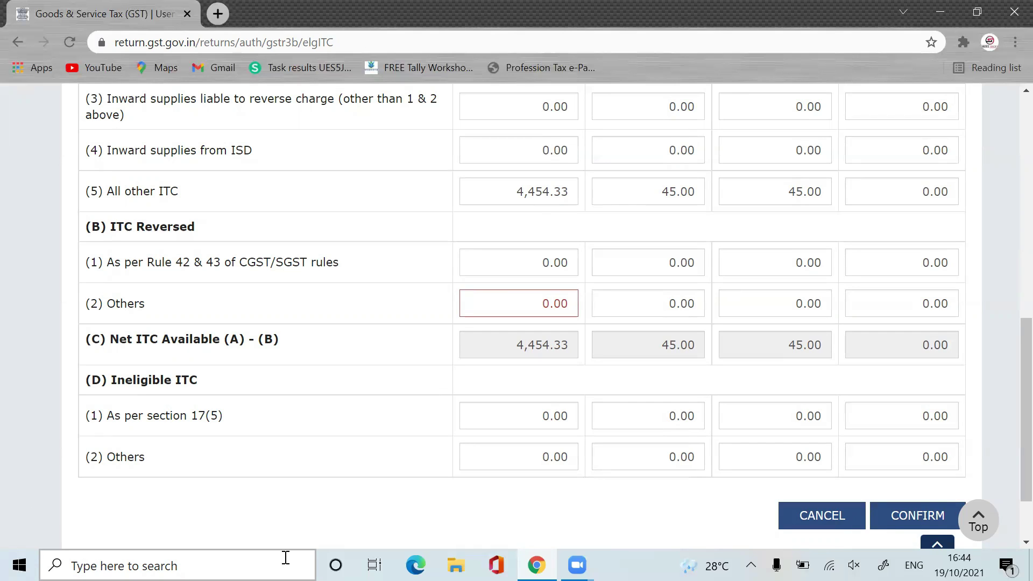
Step: Leave table 4 Eligible ITC without confirming and examine the GSTR-3B summary tiles and the filing instructions below them
click(843, 526)
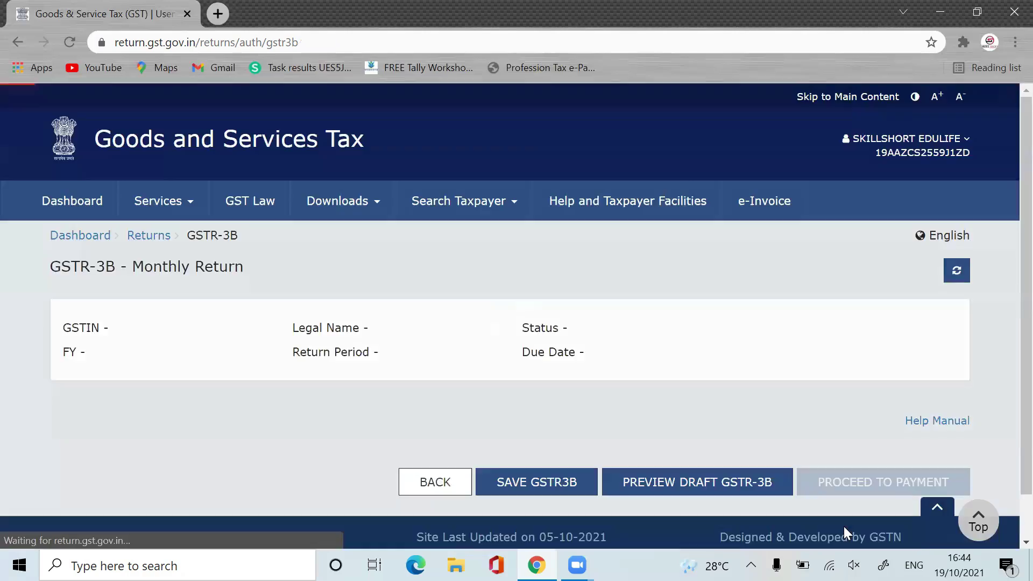
scroll(1006, 284, down, 10)
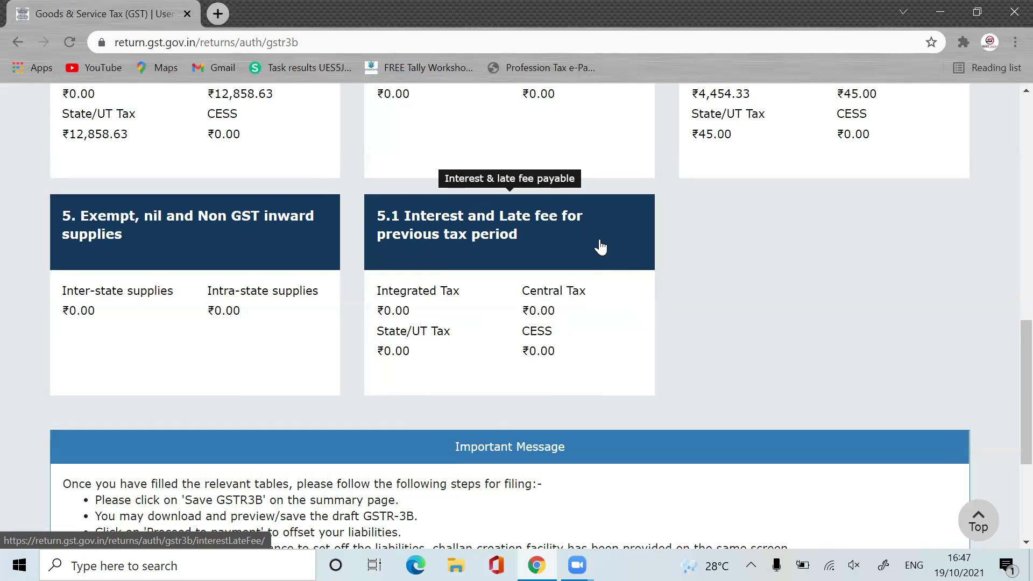
drag(1009, 379, 1007, 435)
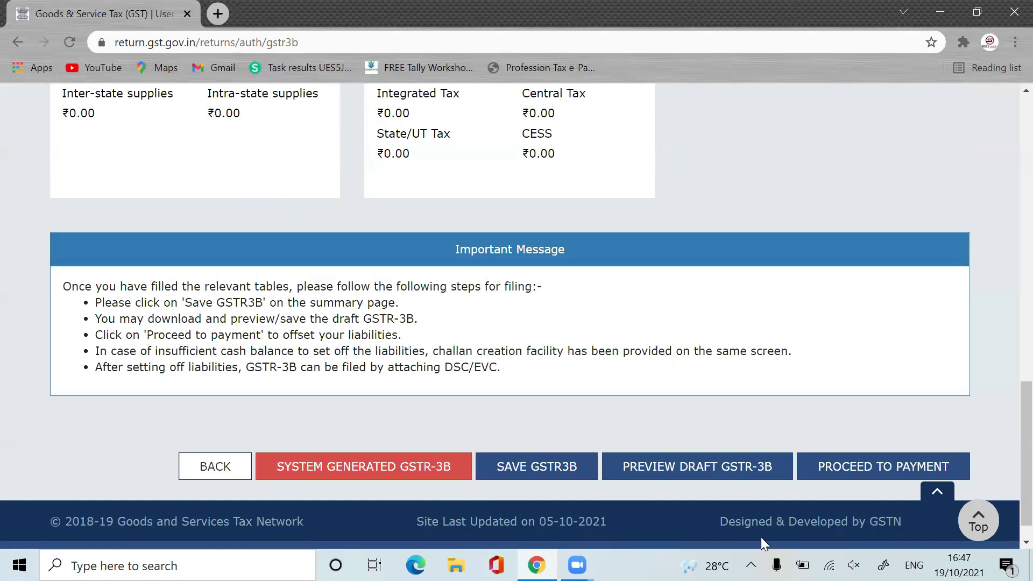
drag(1026, 499, 1011, 403)
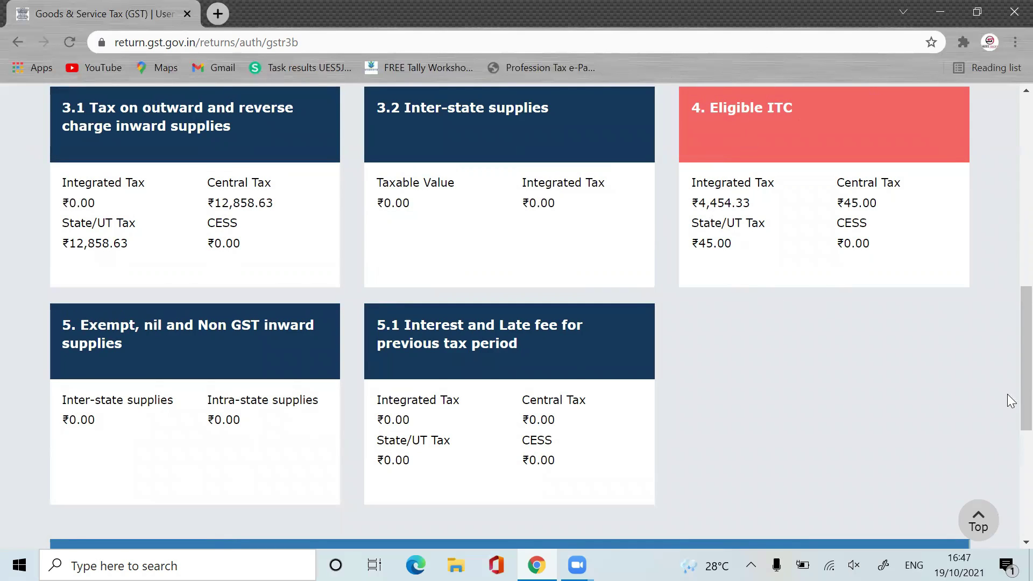
Step: Download the system generated GSTR-3B PDF to the Desktop under its suggested name and open the file
scroll(1007, 394, down, 5)
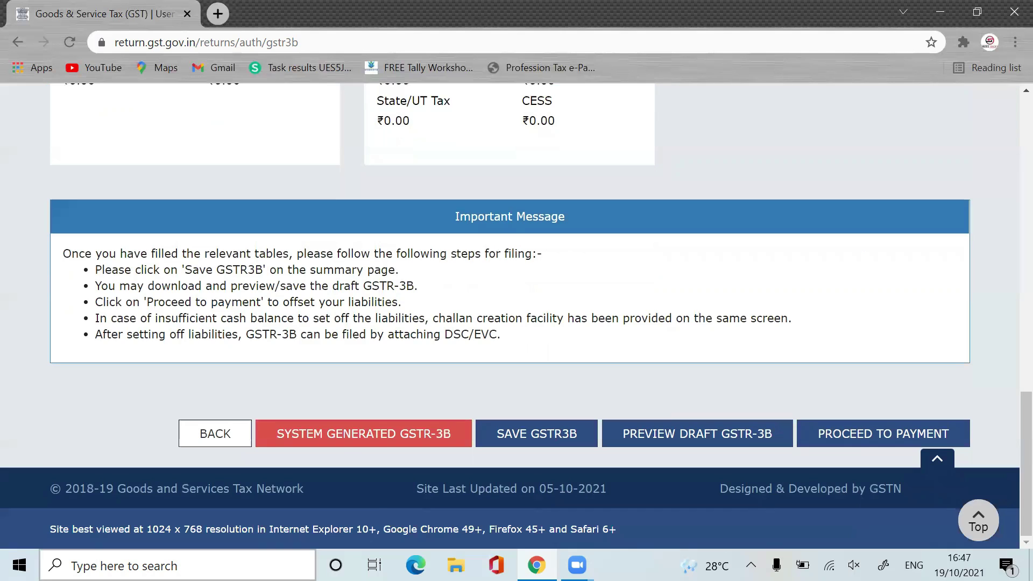
click(391, 440)
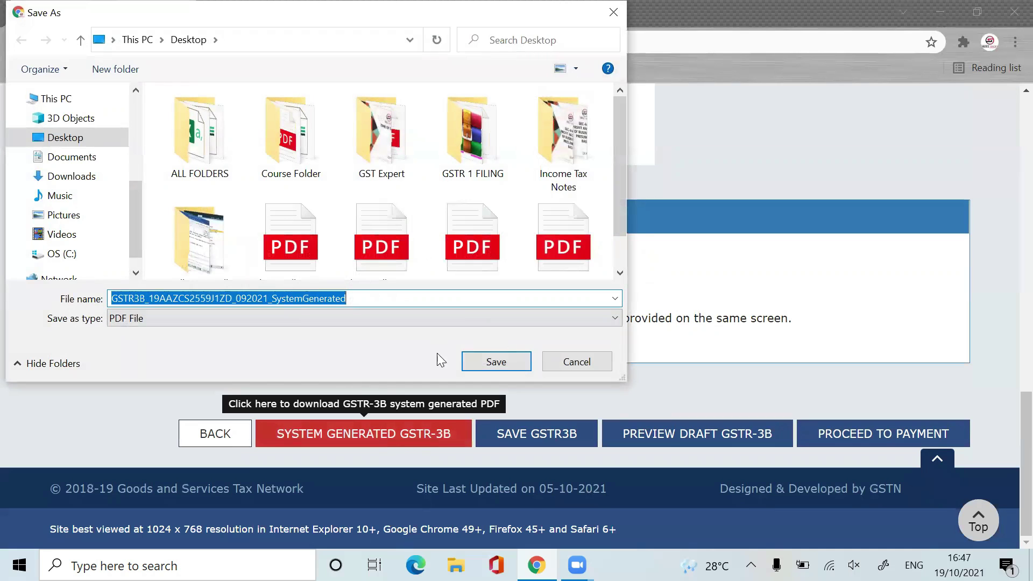
click(504, 360)
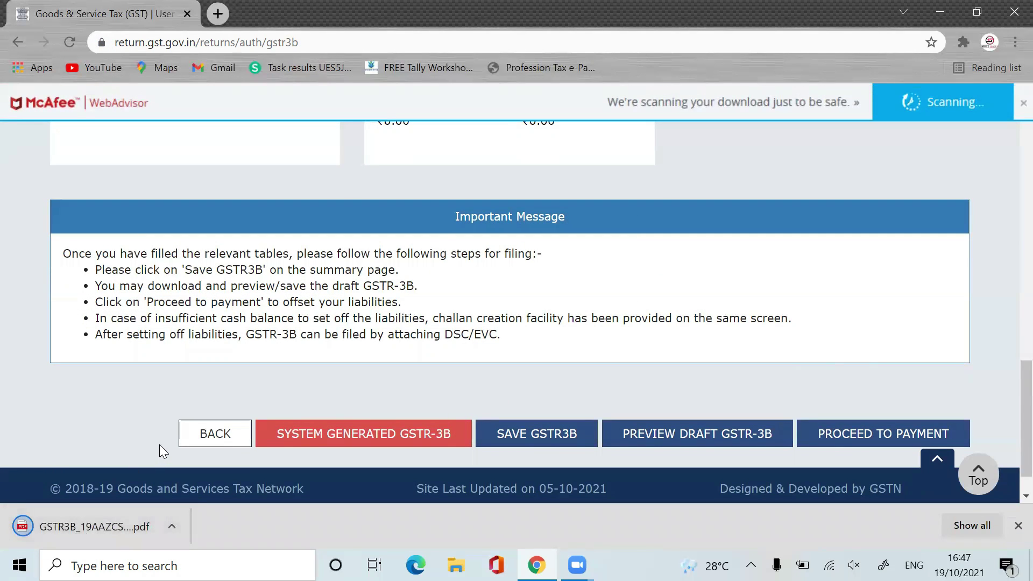
click(170, 524)
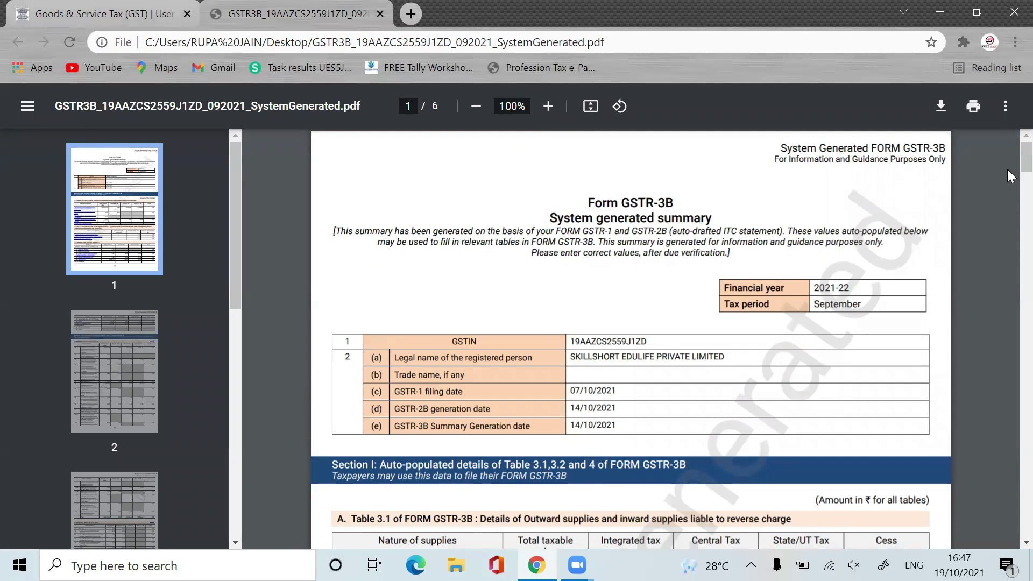
Step: Examine Section I of the system generated summary, covering the auto-populated details of Tables 3.1, 3.2 and 4
scroll(1007, 155, down, 4)
scroll(1007, 180, up, 4)
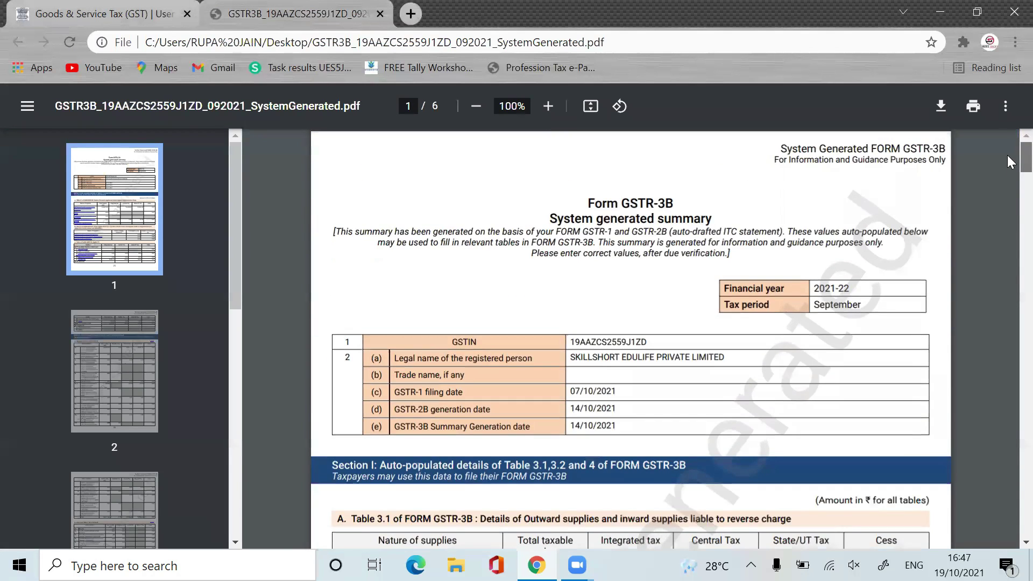
scroll(1007, 155, down, 3)
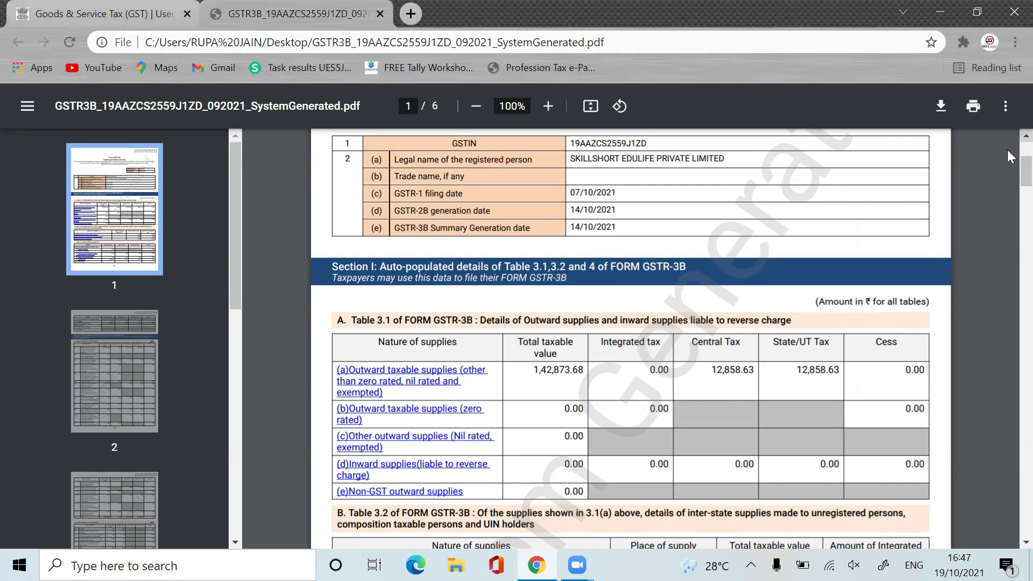
scroll(1009, 172, down, 3)
scroll(1007, 175, down, 2)
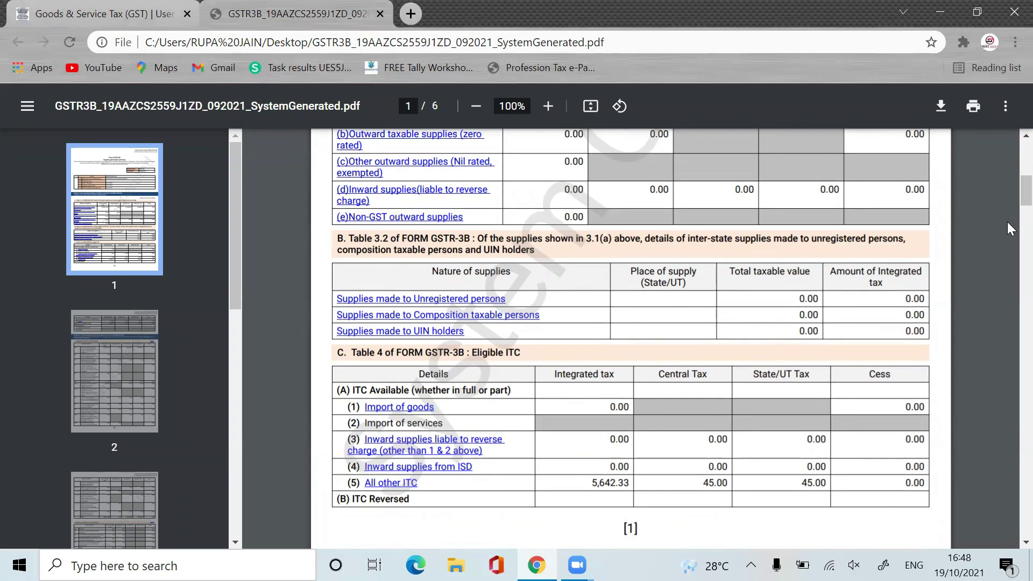
scroll(1007, 186, down, 5)
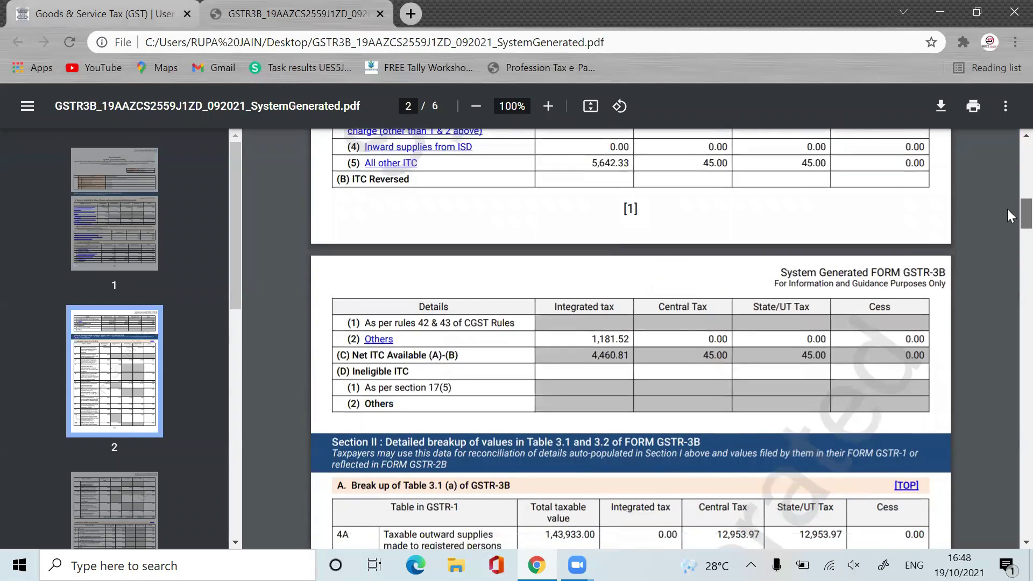
scroll(1007, 209, up, 3)
scroll(1008, 200, up, 1)
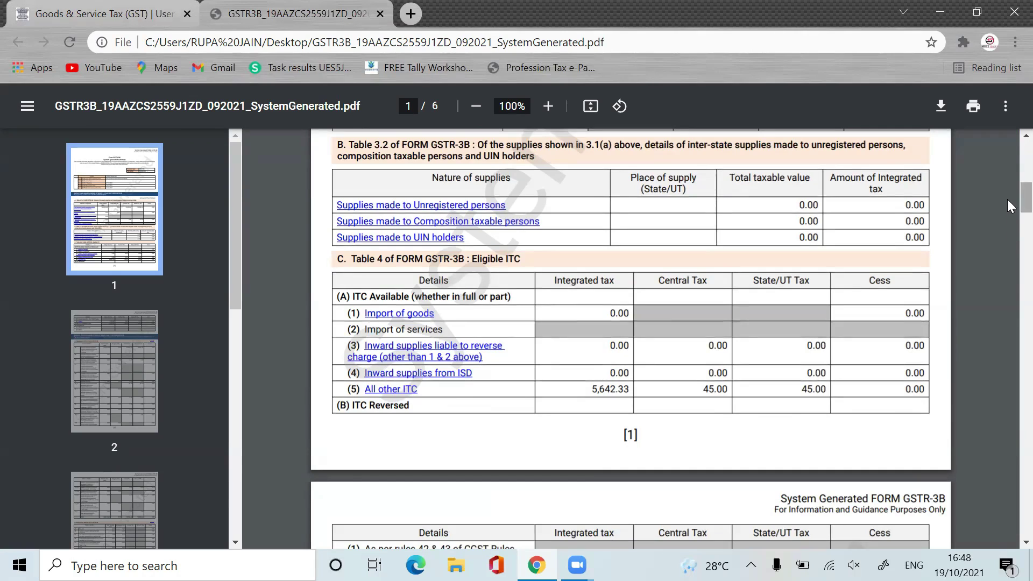
scroll(1008, 204, down, 5)
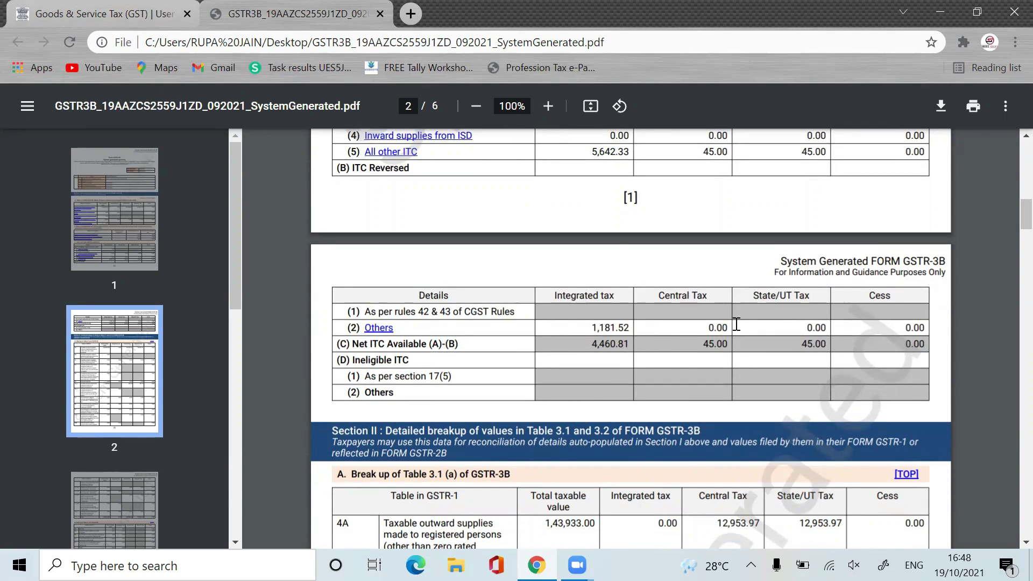
Step: Enlarge the PDF to 125% and examine the Section II breakups of Table 3.1 (a) to (d)
scroll(1007, 211, down, 7)
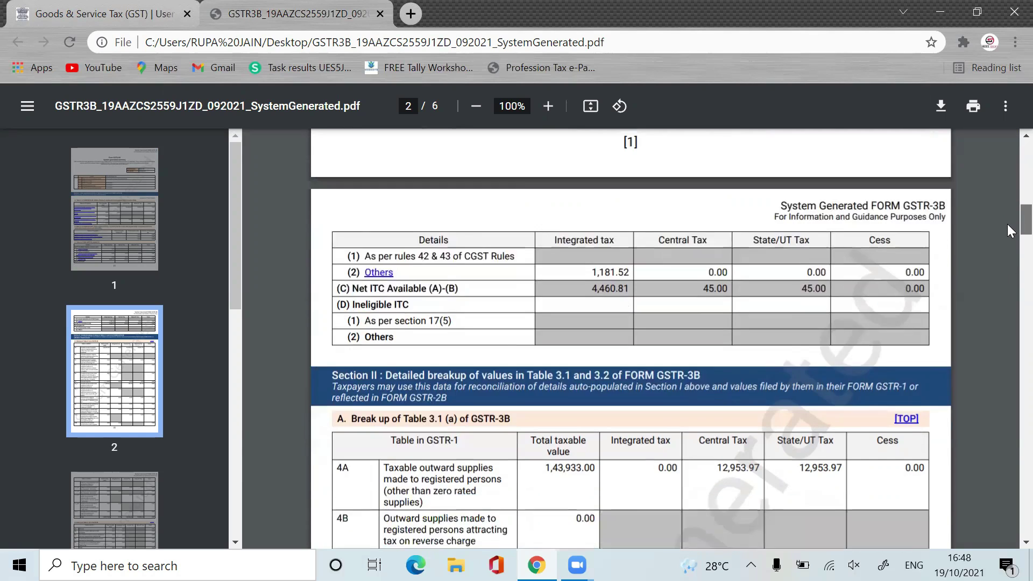
scroll(1008, 234, up, 1)
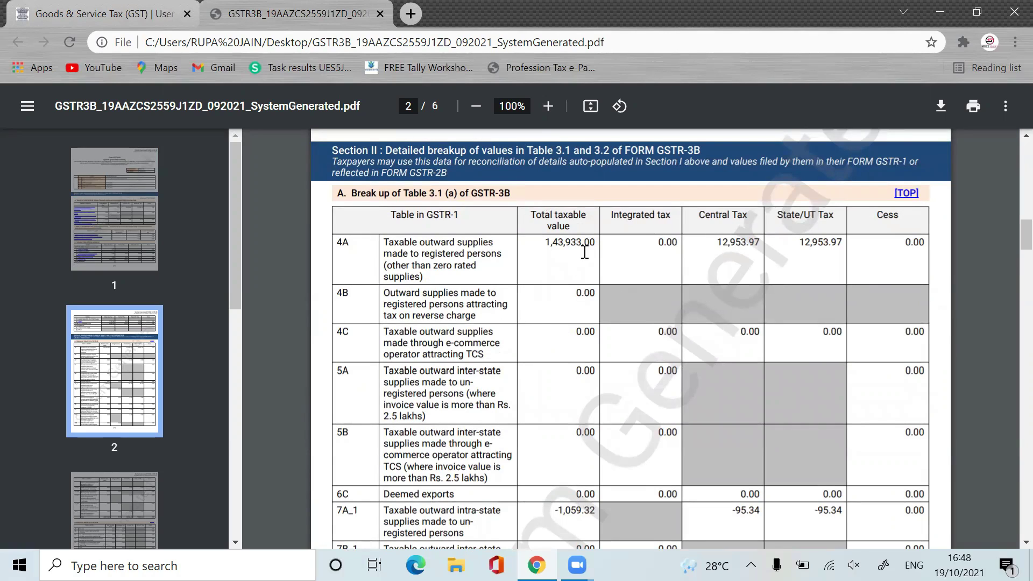
drag(426, 211, 462, 207)
key(ctrl+plus)
key(ctrl+plus)
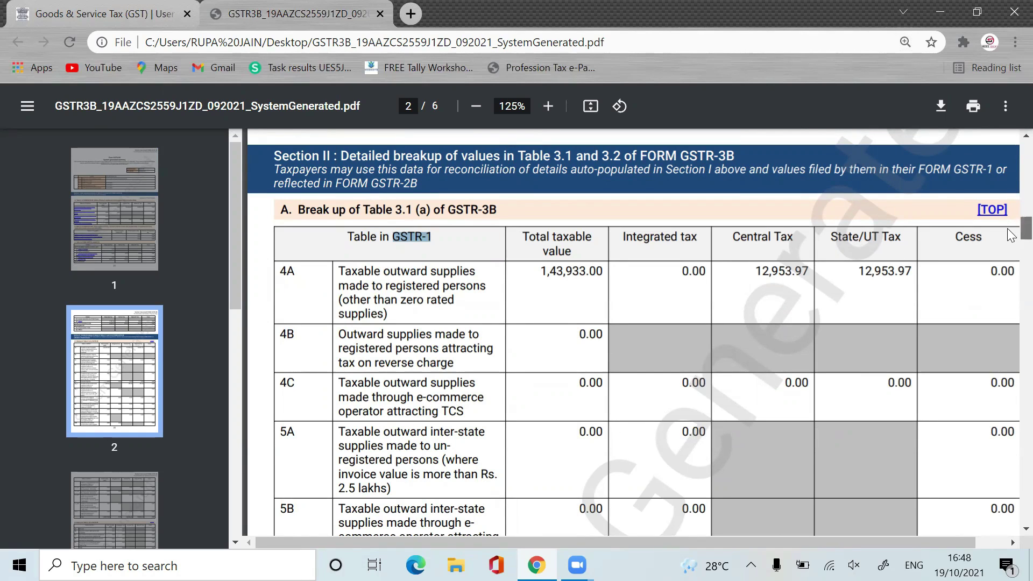
scroll(1010, 252, down, 5)
scroll(1010, 252, down, 2)
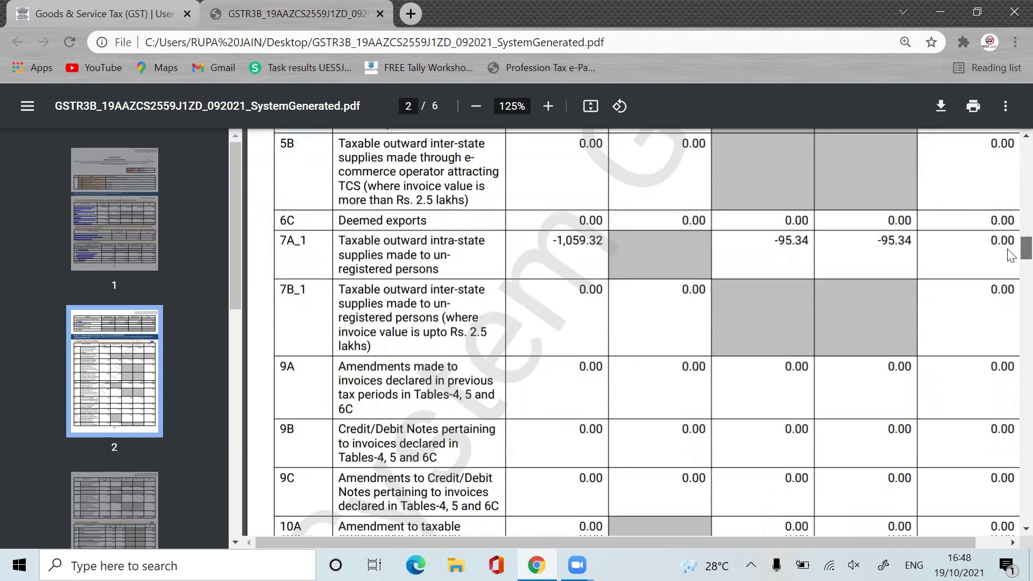
scroll(1010, 256, down, 1)
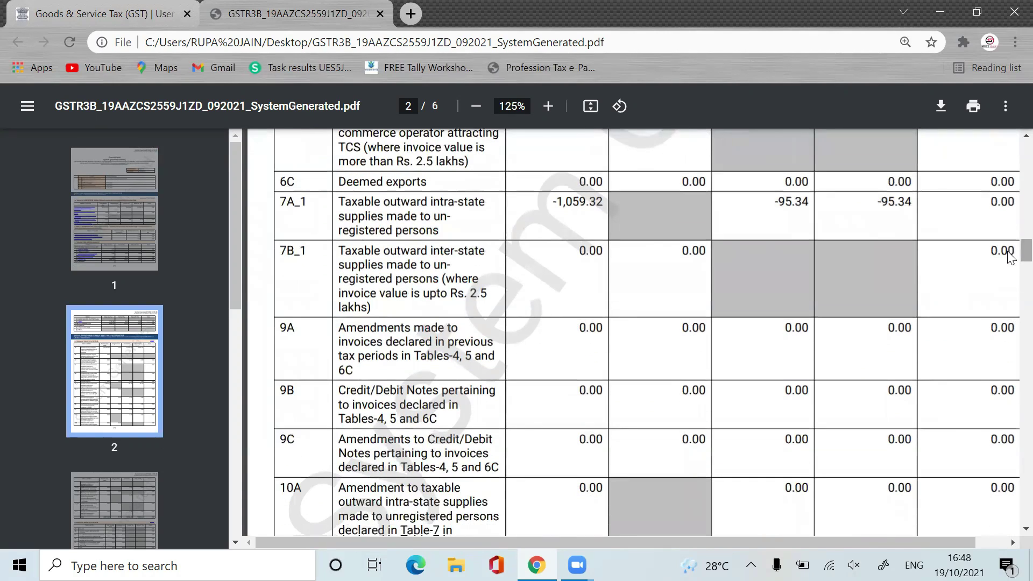
scroll(1010, 261, down, 12)
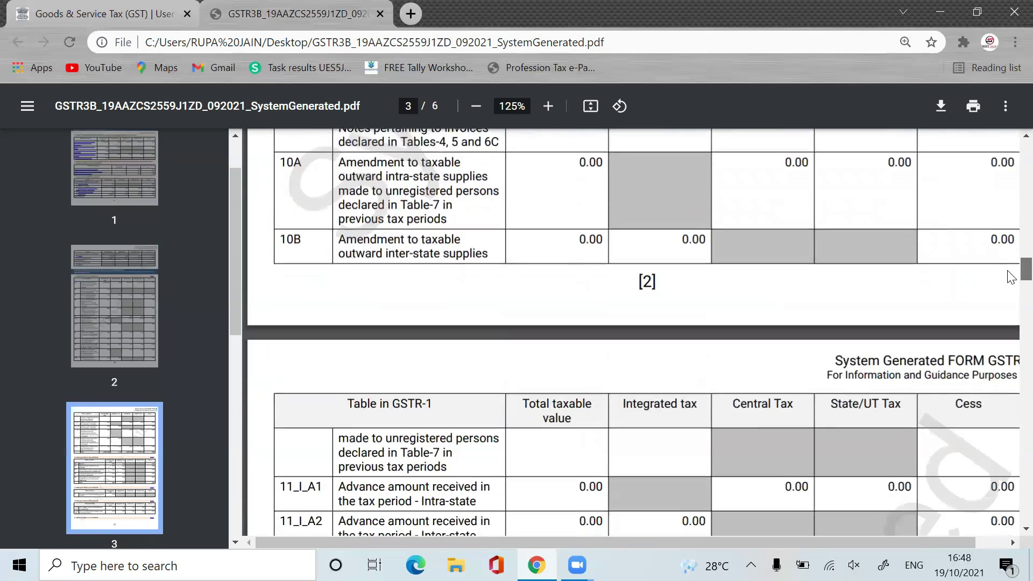
scroll(1009, 295, down, 5)
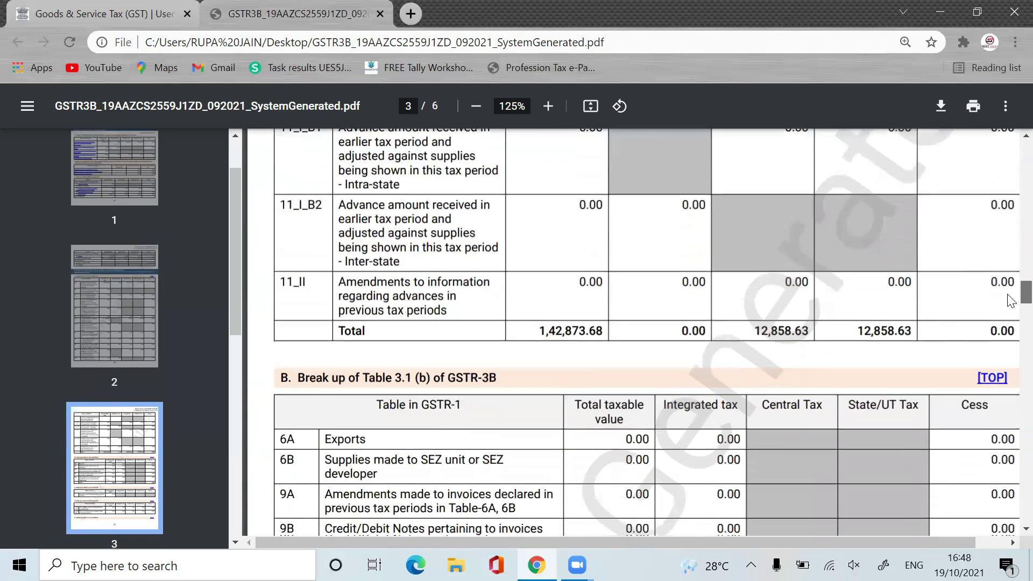
scroll(1010, 310, down, 4)
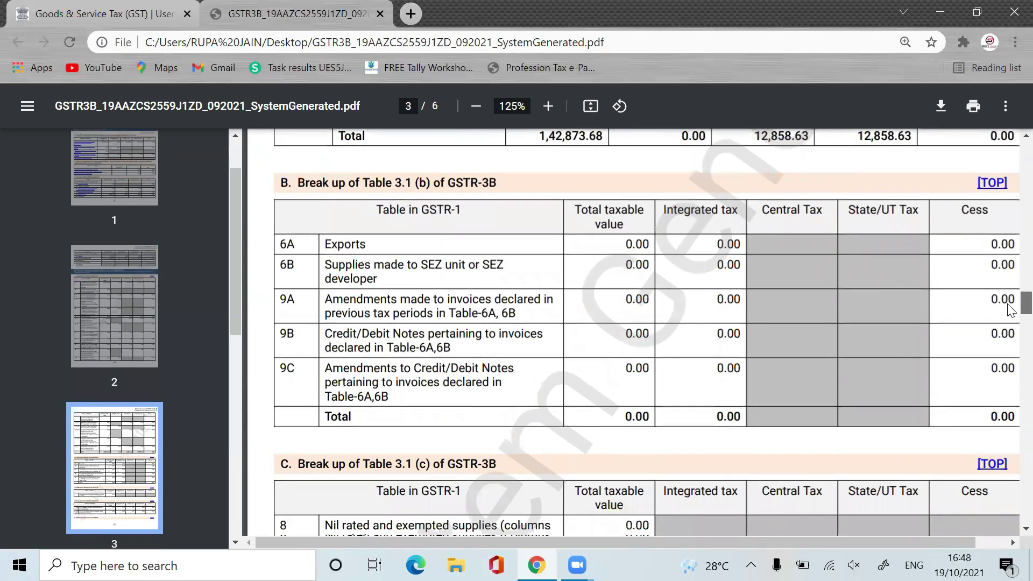
scroll(1010, 320, up, 9)
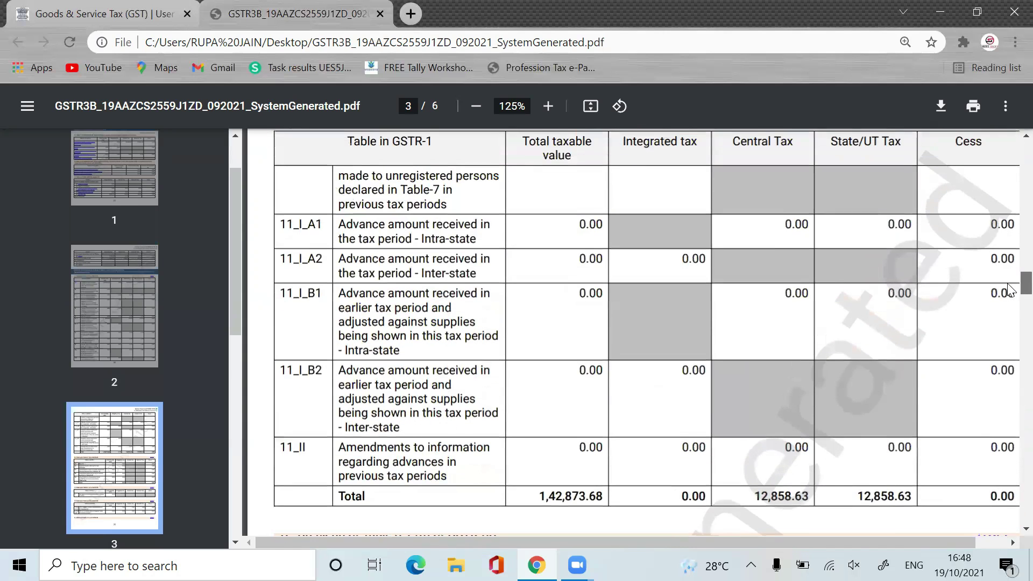
scroll(1010, 290, up, 2)
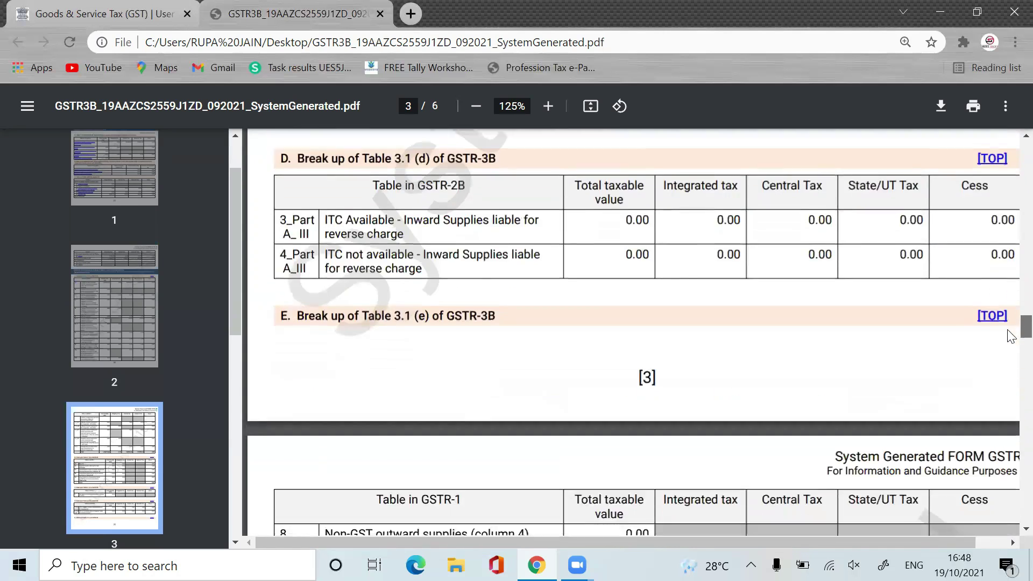
Step: Examine the Table 3.2 breakups for supplies made to unregistered persons, composition taxable persons and UIN holders
scroll(1010, 339, down, 4)
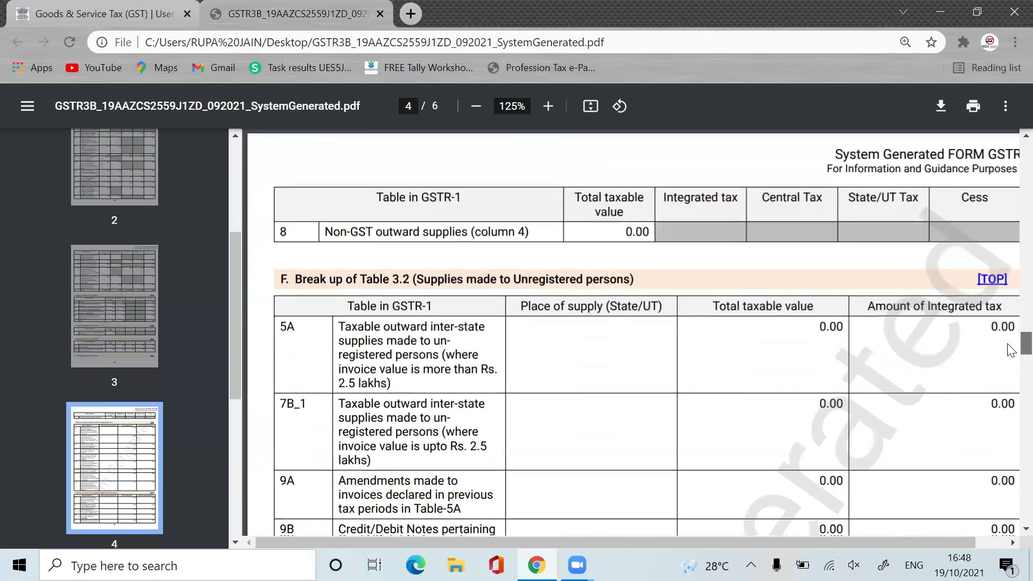
scroll(1010, 350, down, 3)
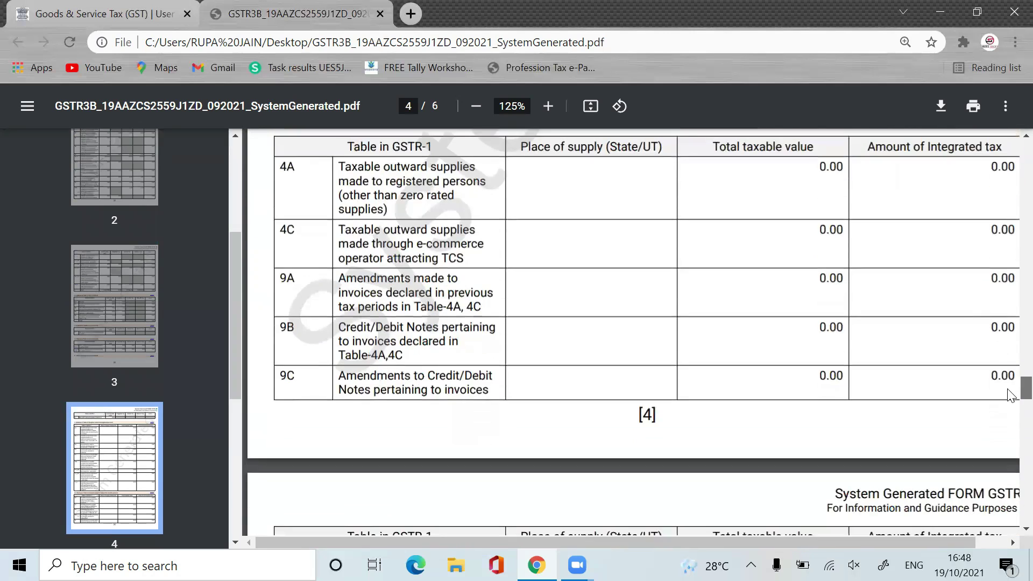
scroll(1010, 402, down, 4)
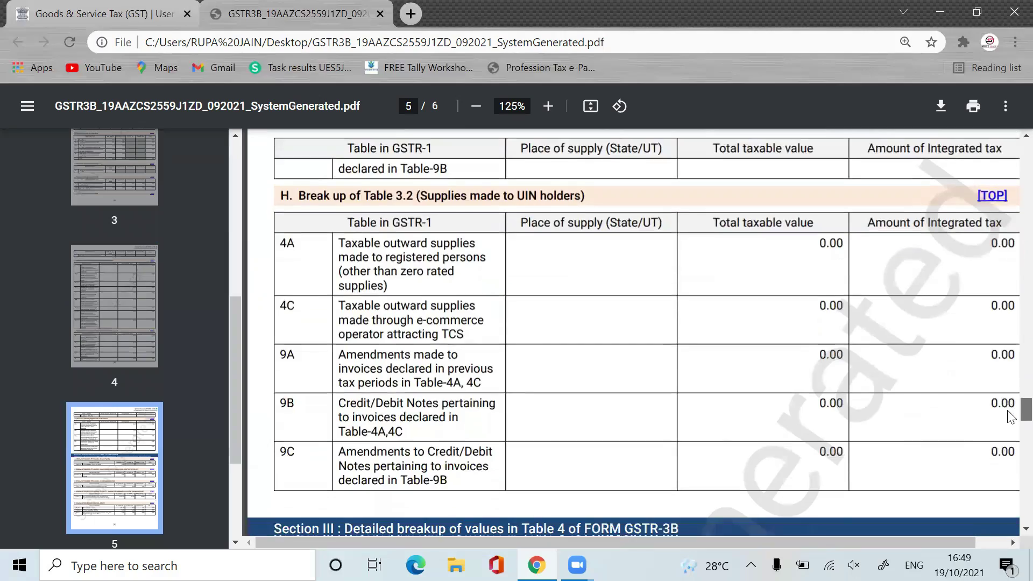
Step: Examine the Section III breakup of Table 4, covering ITC available 4A(1) to 4A(5) and ITC reversed 4B(2)
scroll(1011, 417, down, 15)
scroll(1011, 423, up, 13)
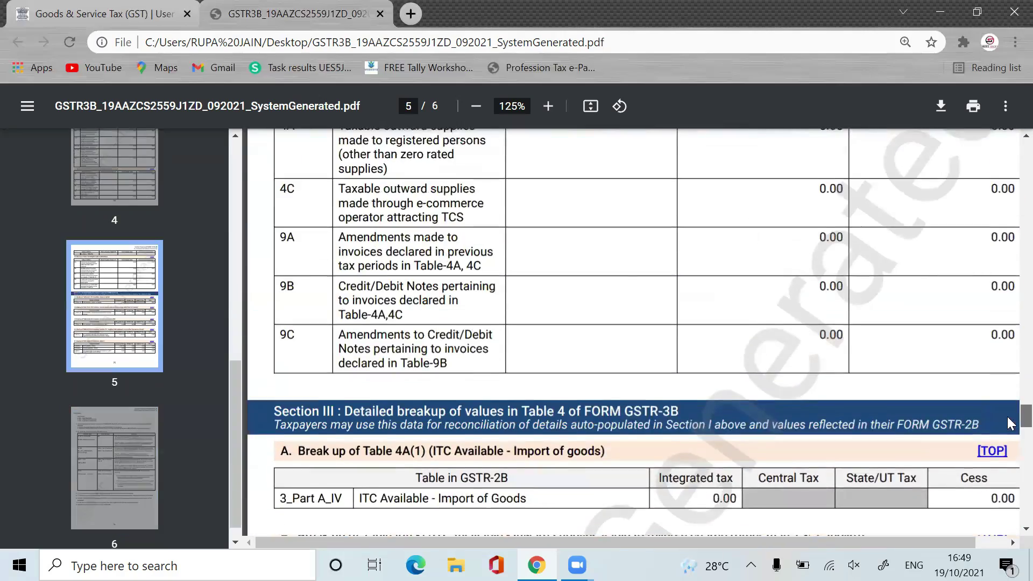
scroll(1010, 424, down, 3)
scroll(1010, 432, up, 8)
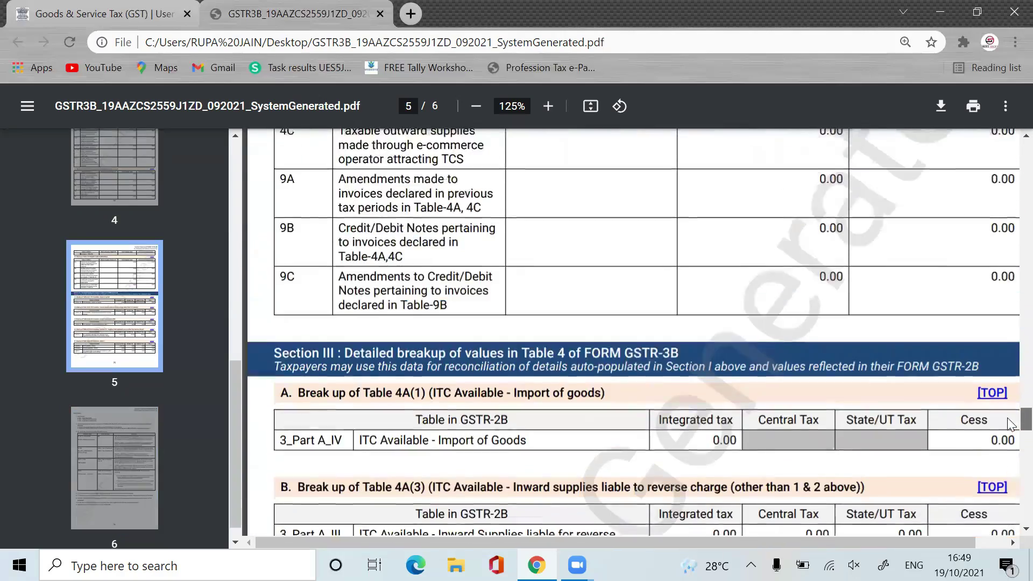
scroll(1009, 430, down, 7)
scroll(1012, 430, down, 5)
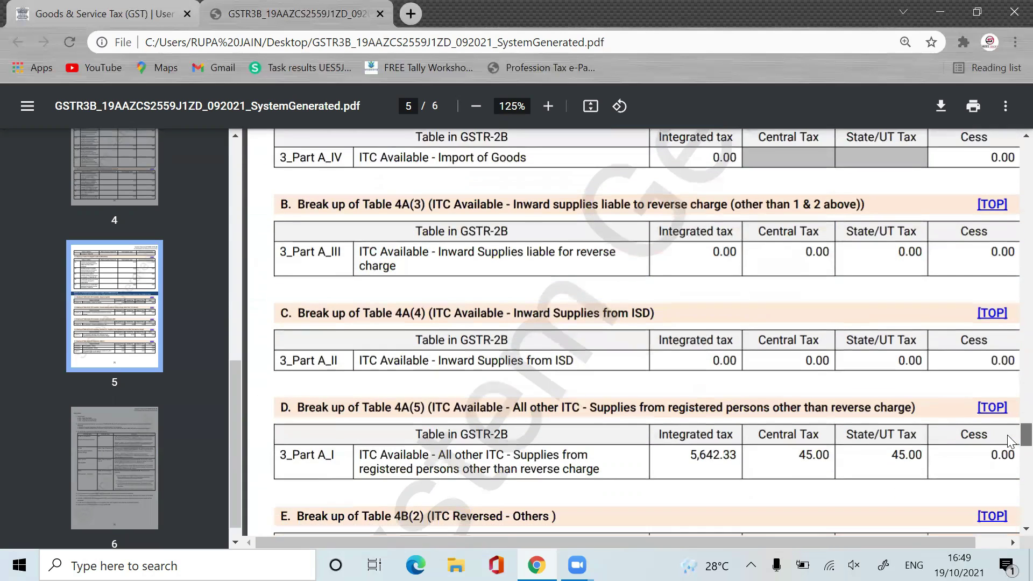
scroll(1010, 446, down, 1)
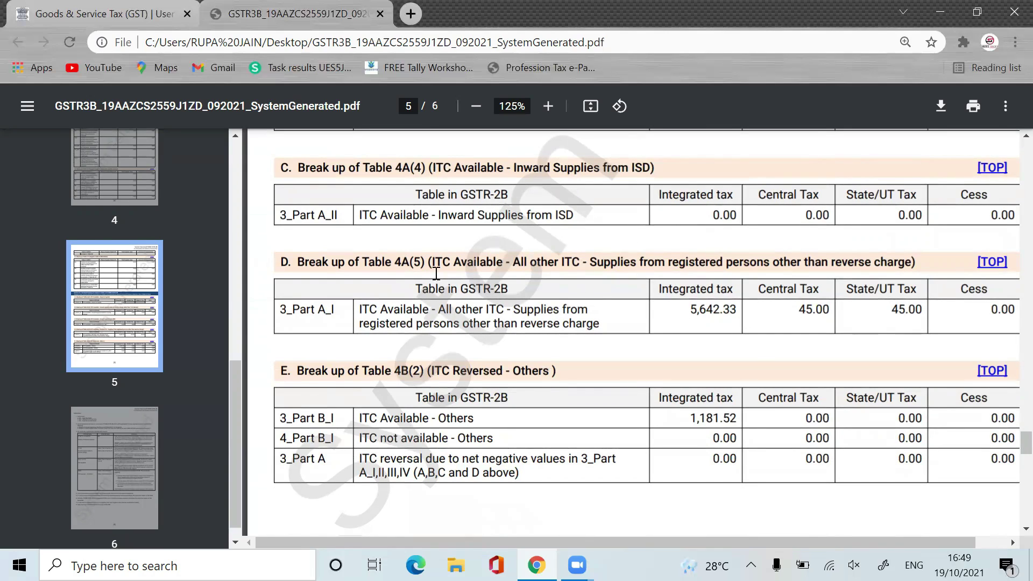
Step: Return to the portal's GSTR-3B page and review the table summary tiles and the available filing actions
click(78, 9)
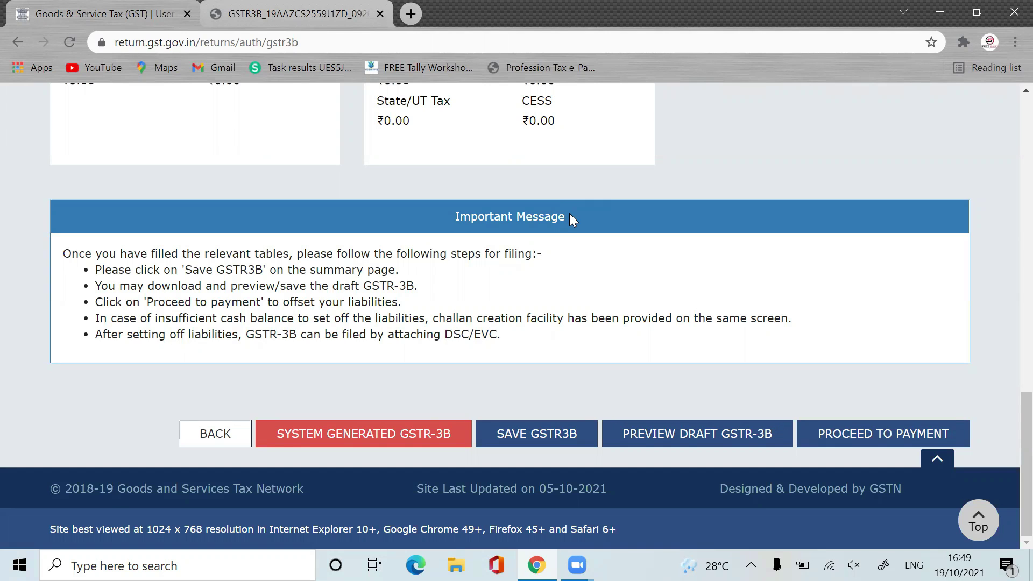
scroll(1007, 472, up, 8)
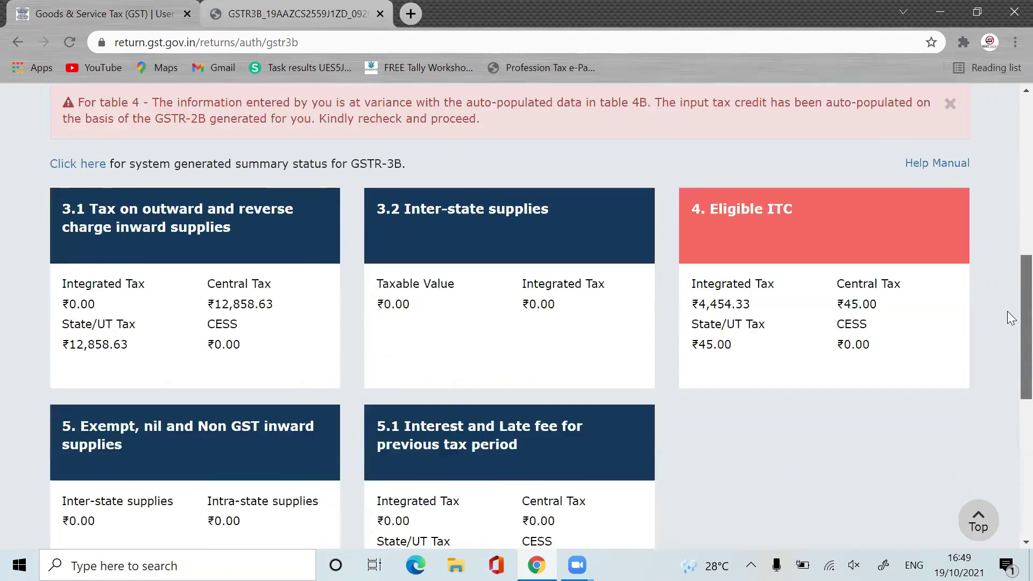
scroll(1009, 344, down, 1)
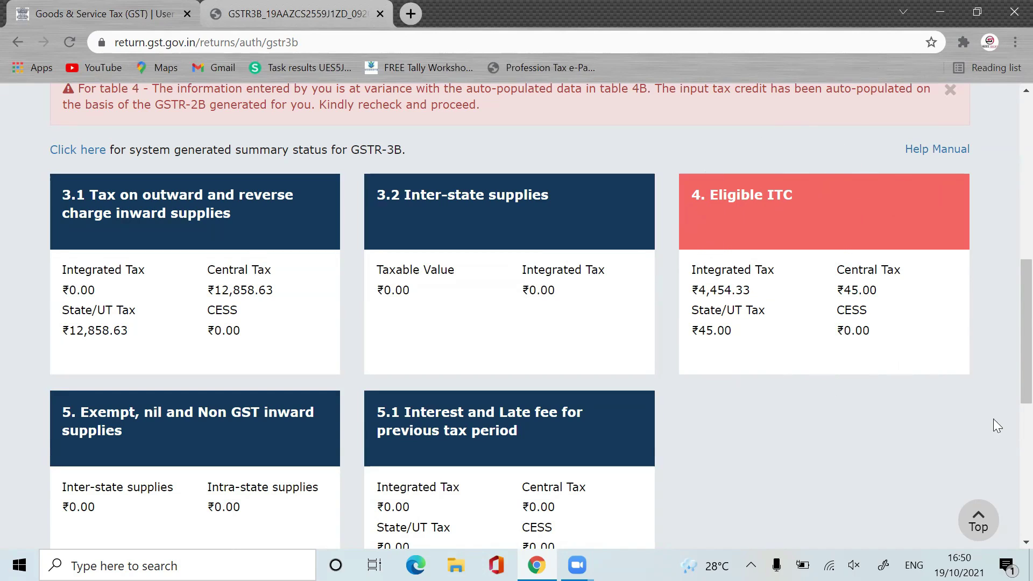
drag(1010, 328, 1007, 473)
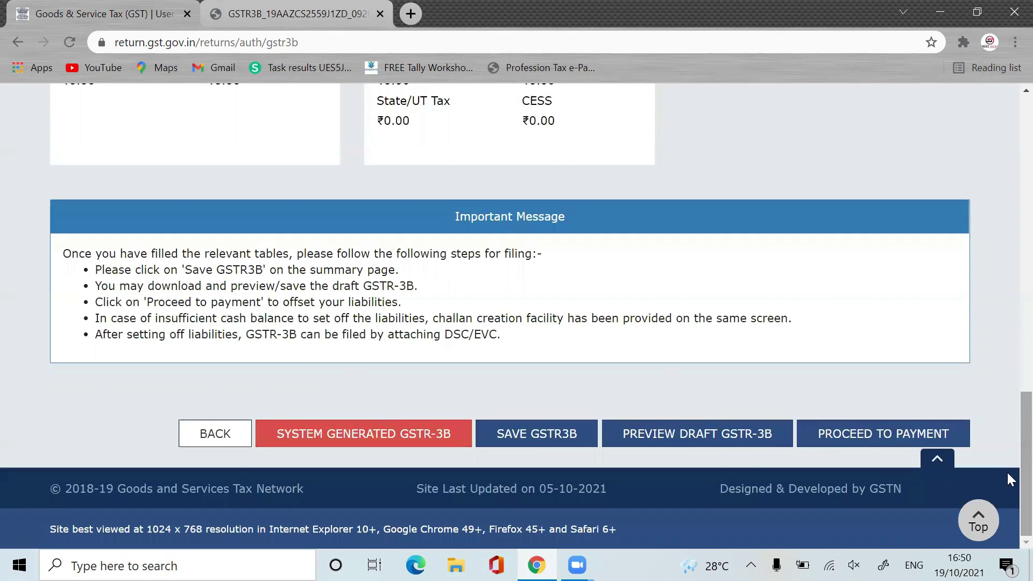
Step: Leave the GSTR-3B form and search the returns dashboard for financial year 2021-22, Quarter 2 (Jul - Sep), period September
click(215, 434)
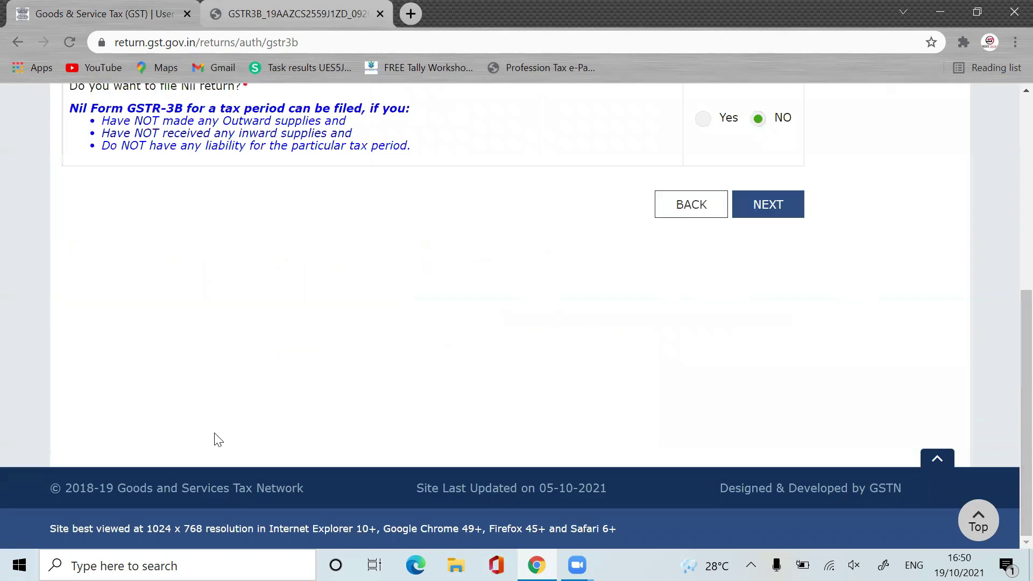
click(691, 207)
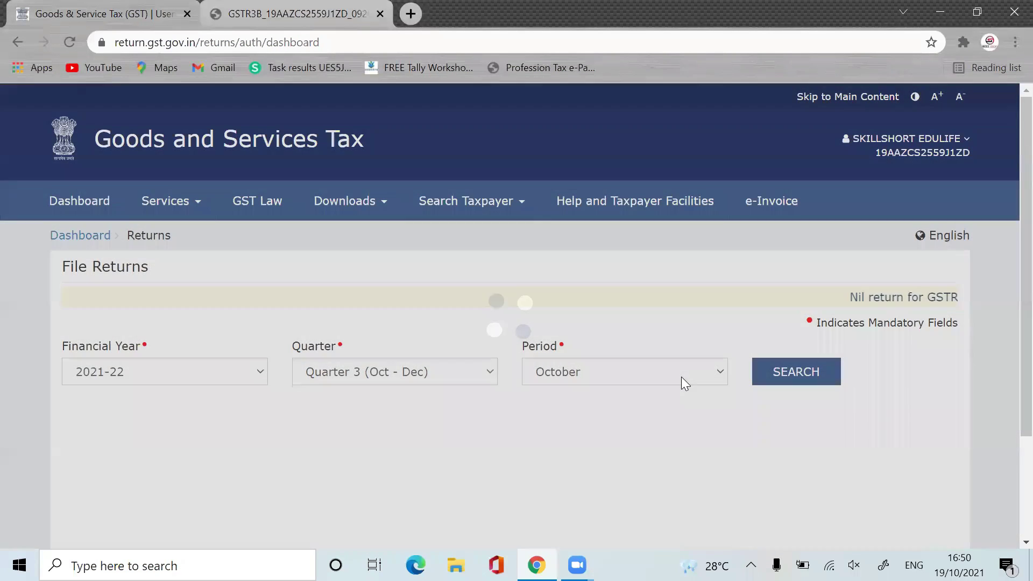
click(681, 376)
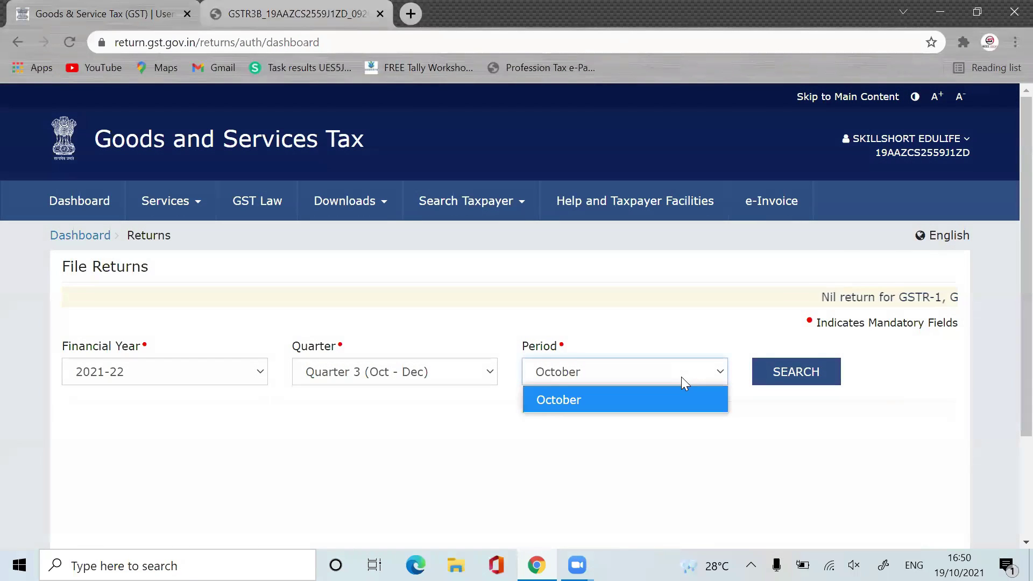
click(401, 371)
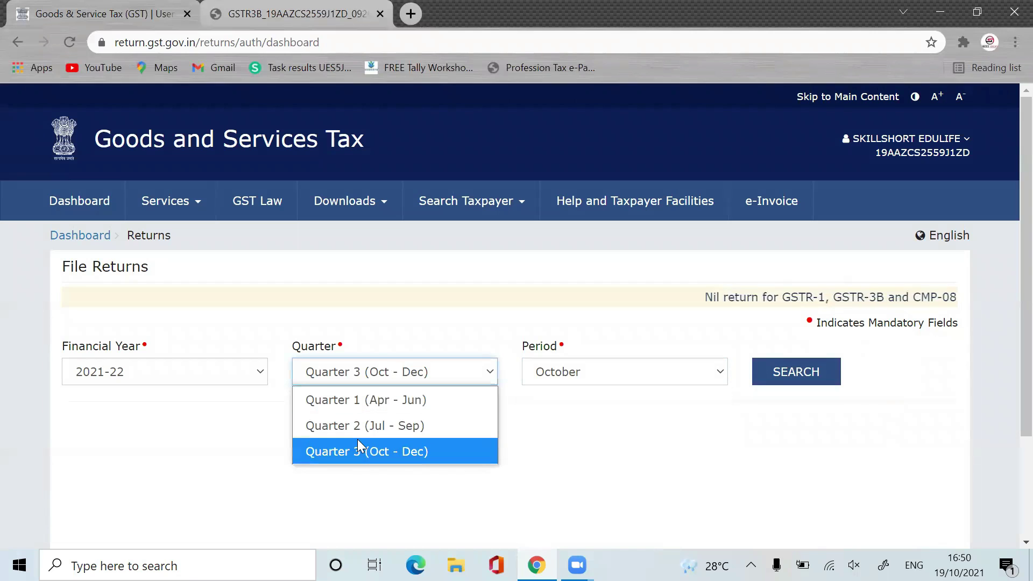
click(380, 426)
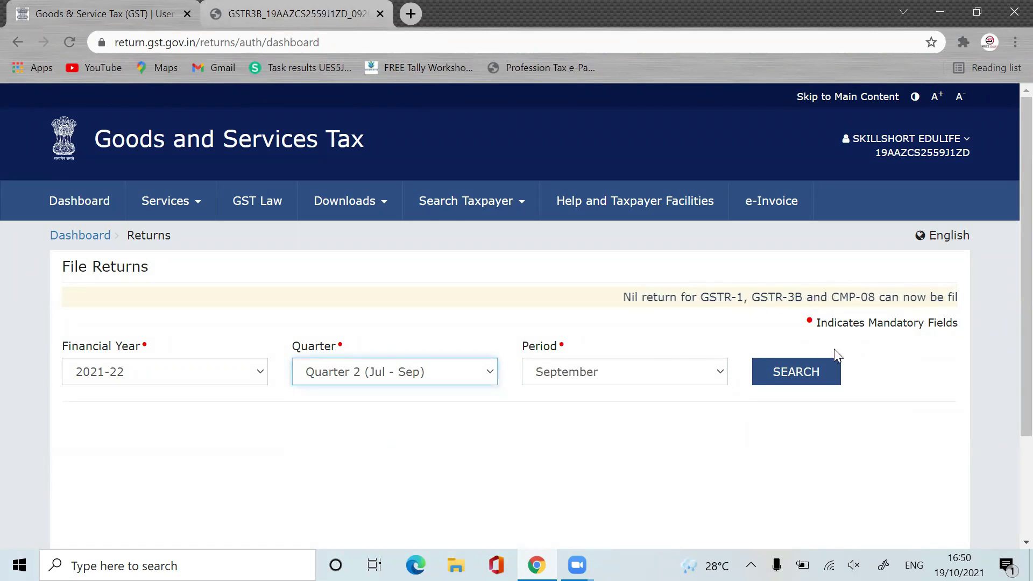
click(819, 372)
Step: Open the monthly GSTR-2B auto-drafted ITC statement for viewing and review its ITC available summary
scroll(1007, 344, down, 6)
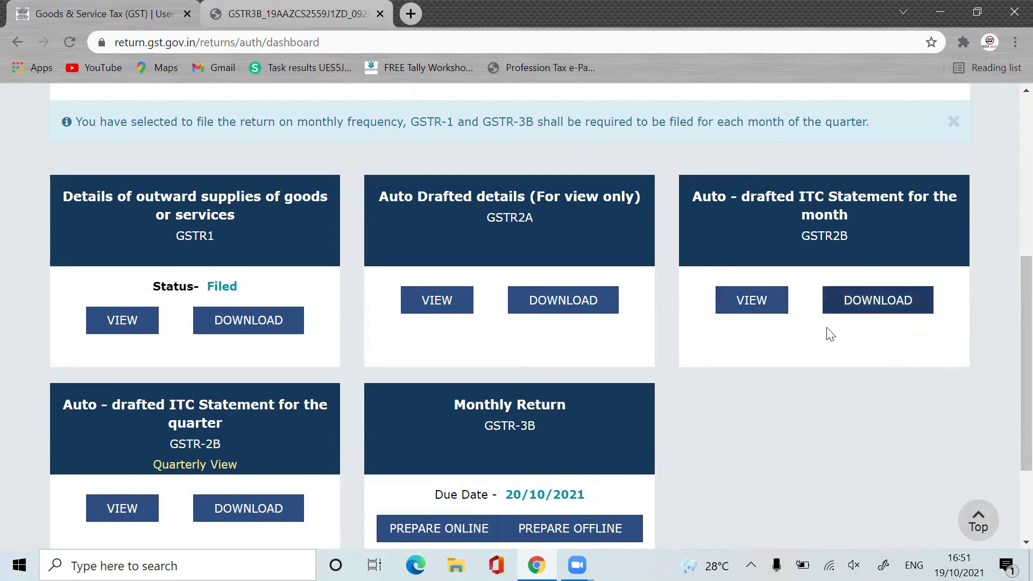
click(753, 300)
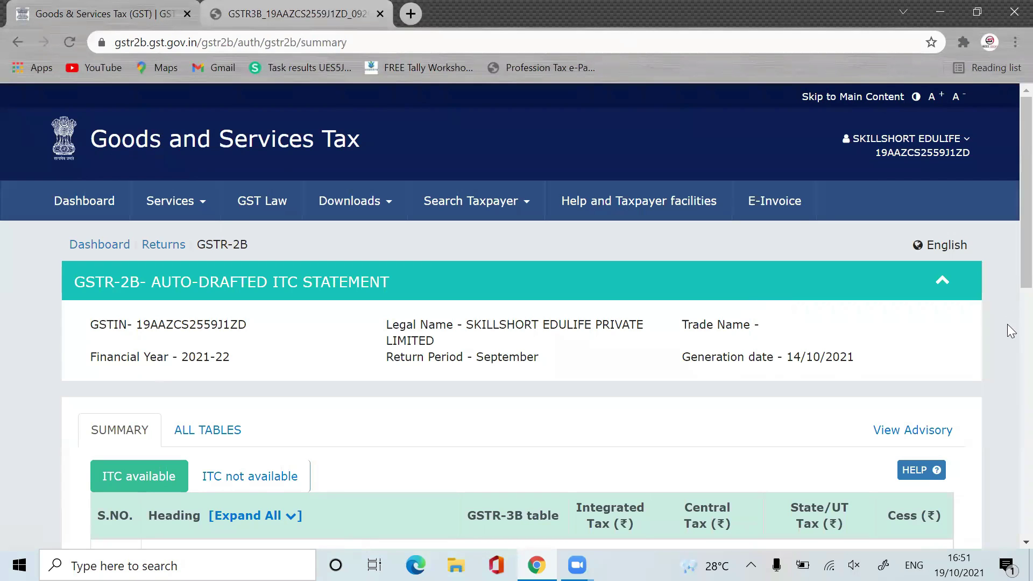
scroll(1011, 333, down, 6)
scroll(1012, 398, up, 3)
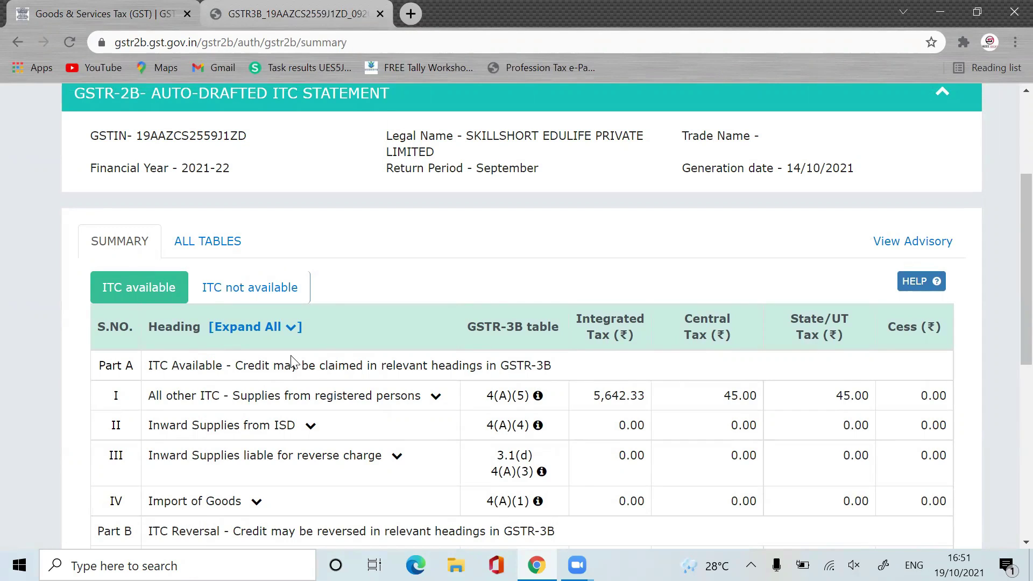
Step: Read the help page for the GSTR-2B summary and the advisory on GSTR-2B cut-off dates, closing each one
click(922, 282)
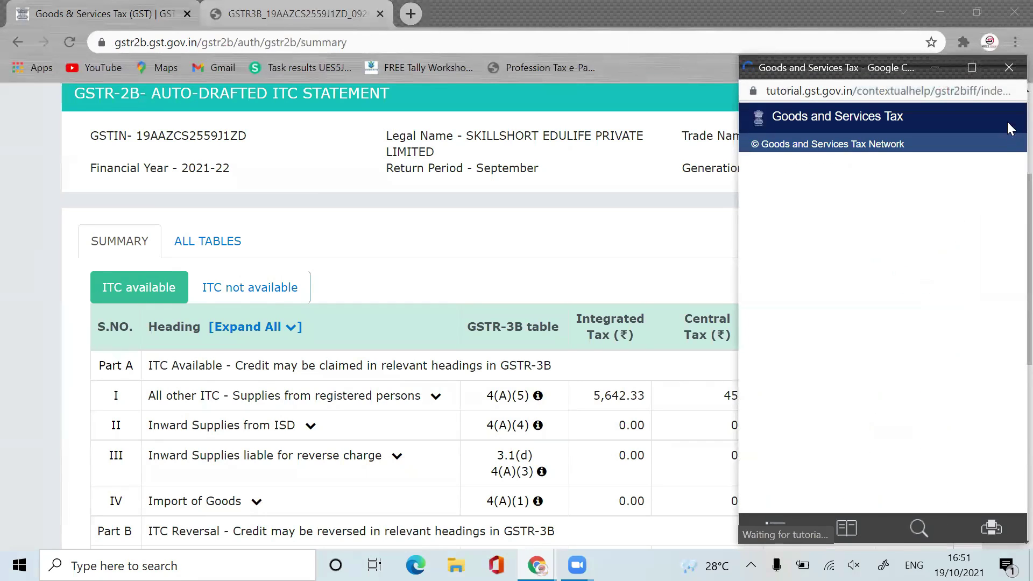
click(971, 68)
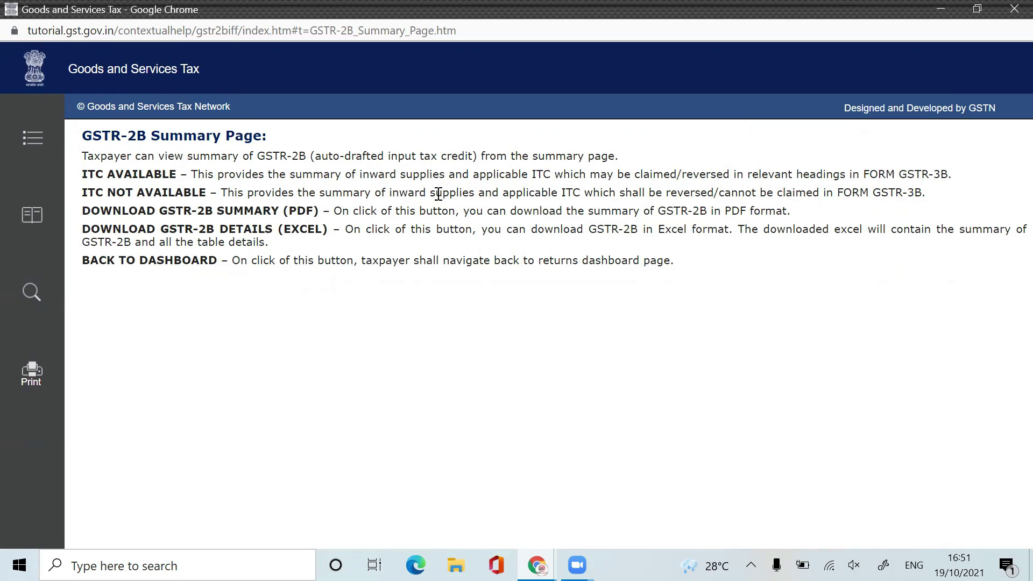
click(1012, 6)
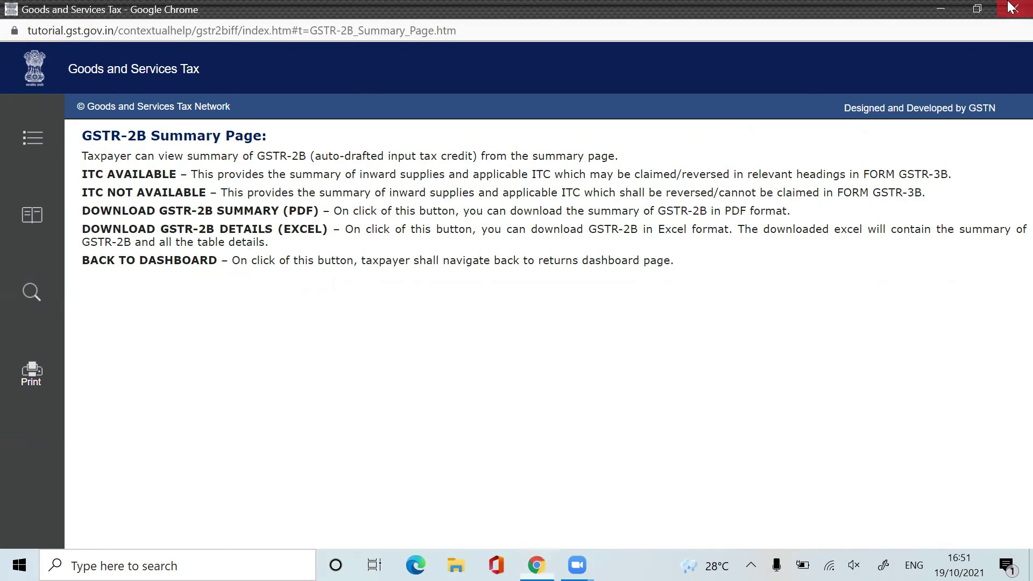
click(938, 240)
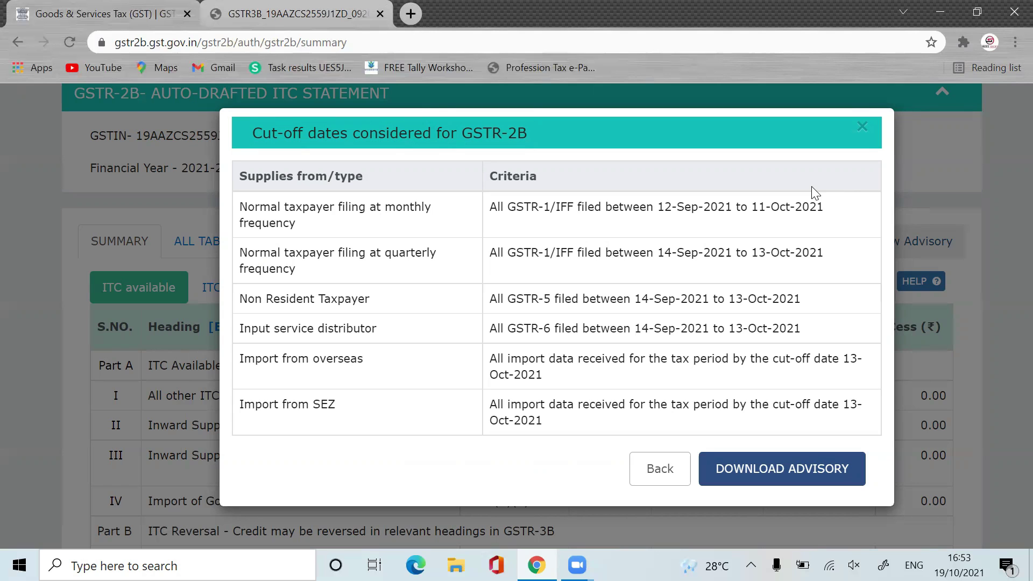
click(862, 126)
Step: Download the GSTR-2B details as an Excel file to the Desktop and have it open once the download is done
scroll(1009, 376, down, 5)
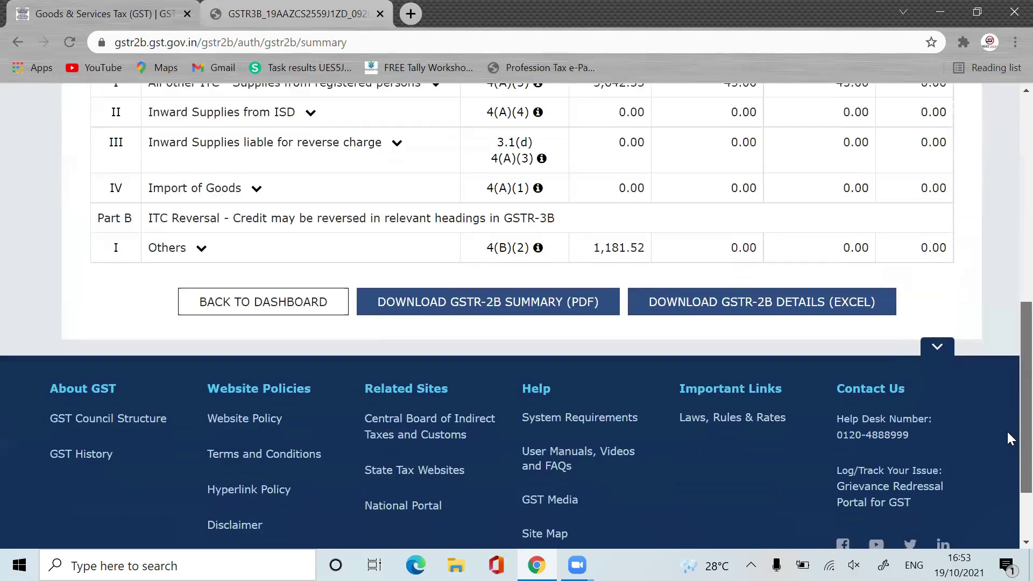
scroll(1007, 371, up, 3)
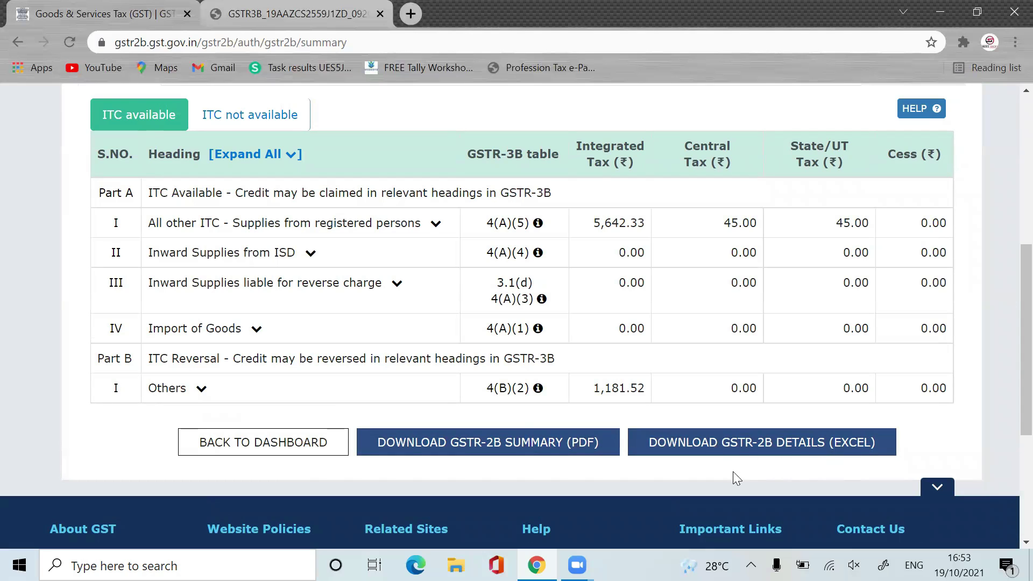
click(845, 441)
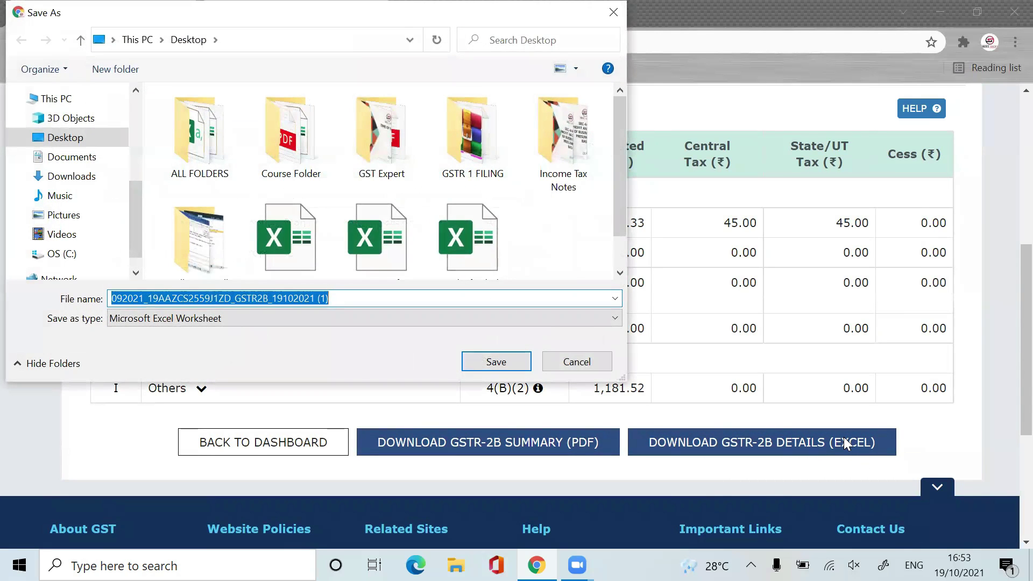
click(496, 362)
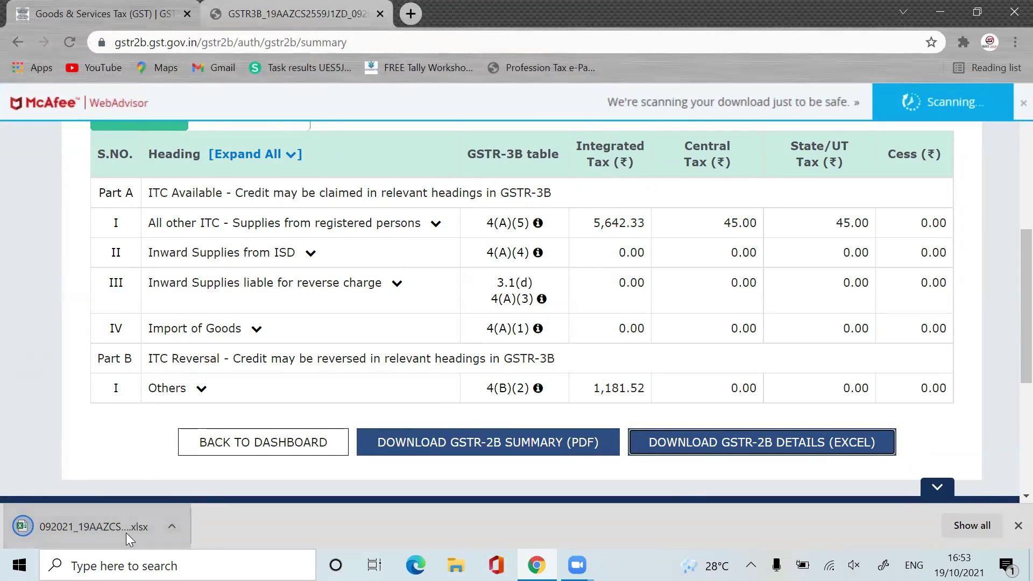
click(172, 527)
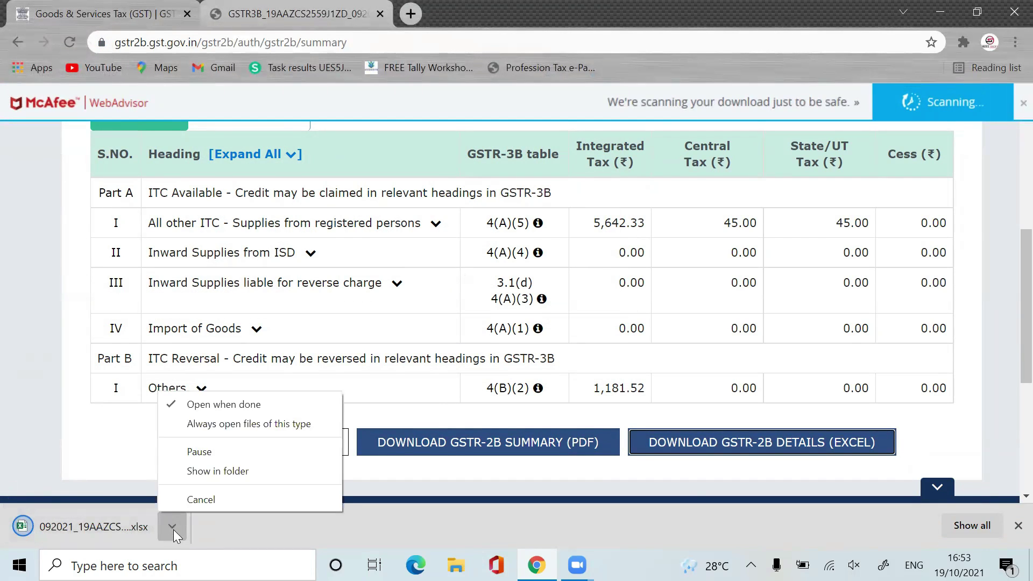
click(226, 400)
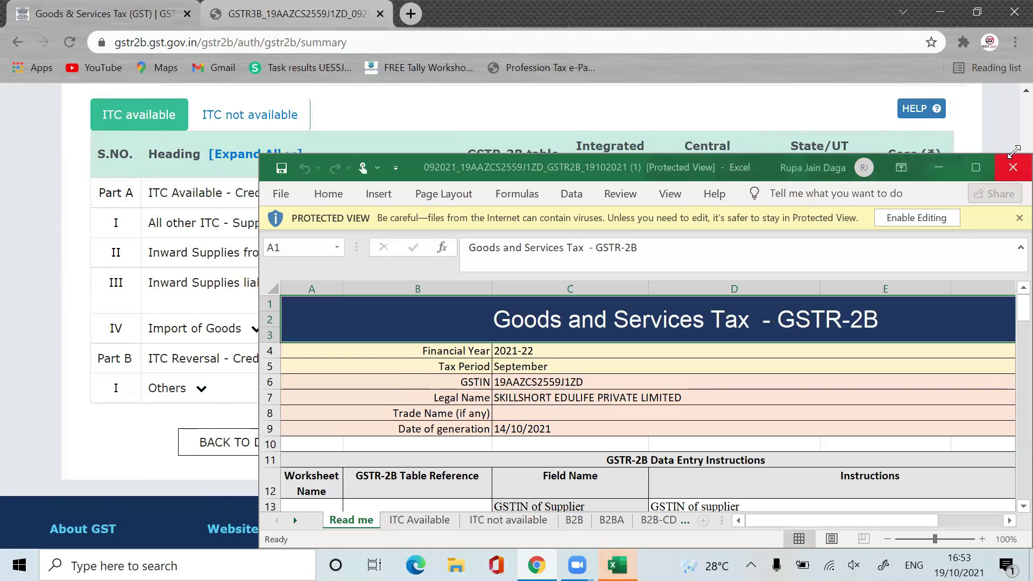
Step: Maximize the downloaded workbook, enable editing, and review its ITC Available and ITC not available sheets
click(976, 167)
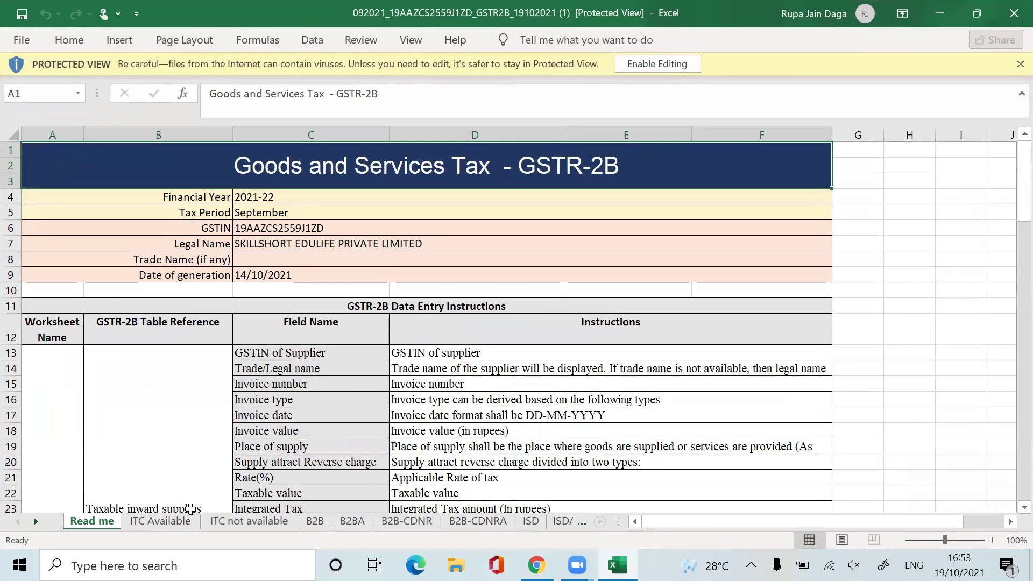
click(173, 527)
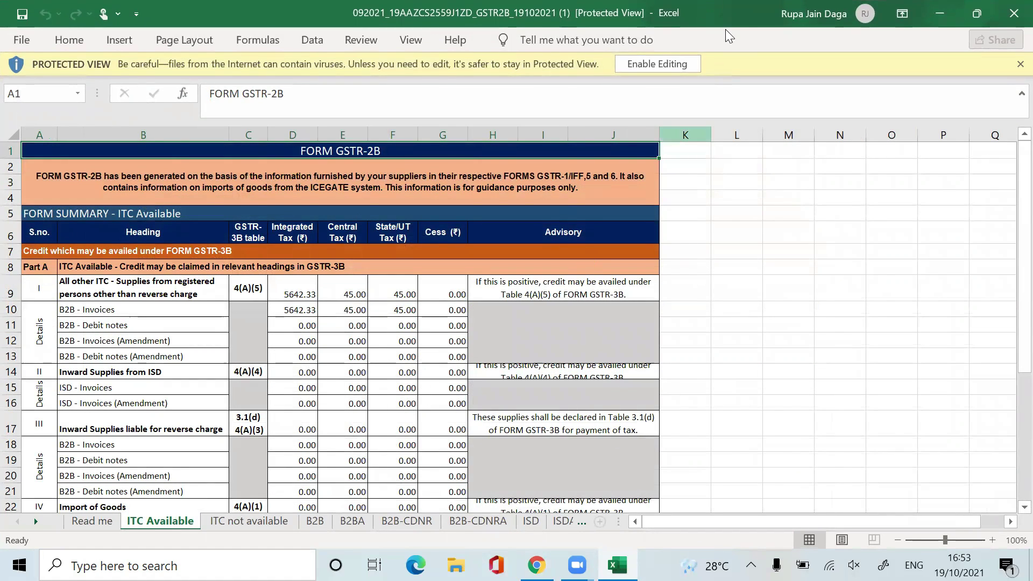
click(655, 60)
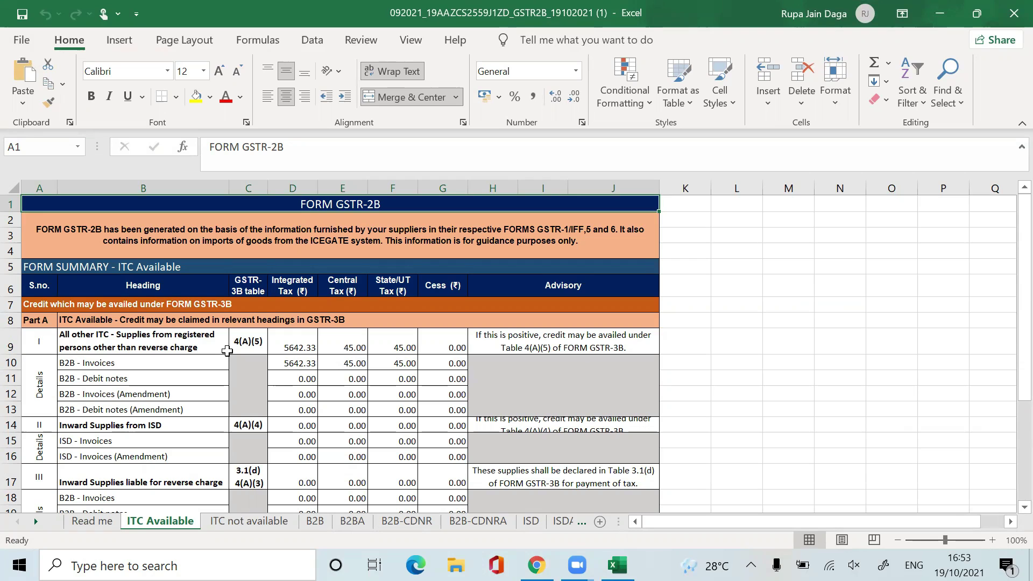
click(265, 524)
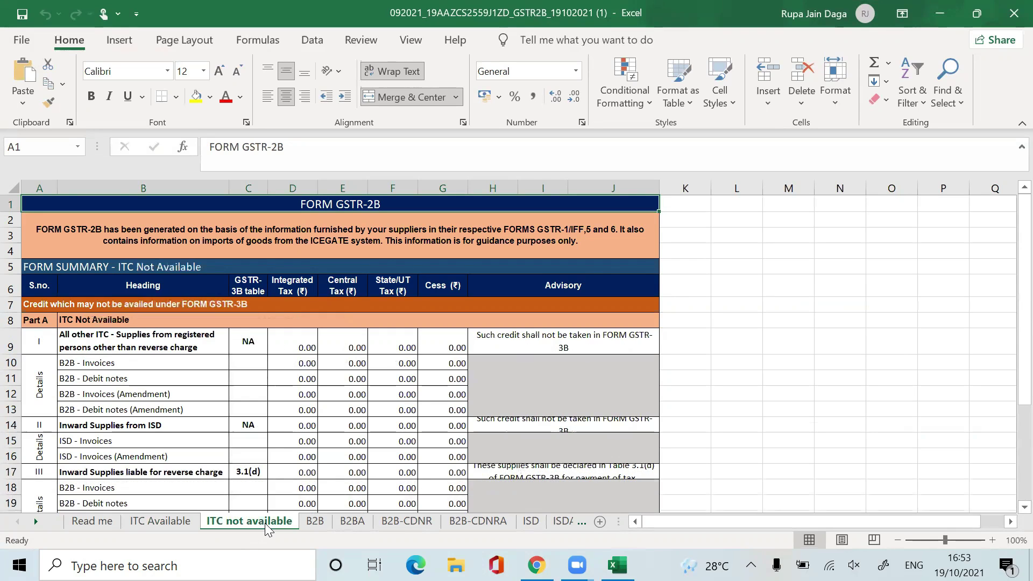
Step: Go through the supplier invoice rows of the B2B sheet from row 7 to the last entry and back to the headers
click(330, 521)
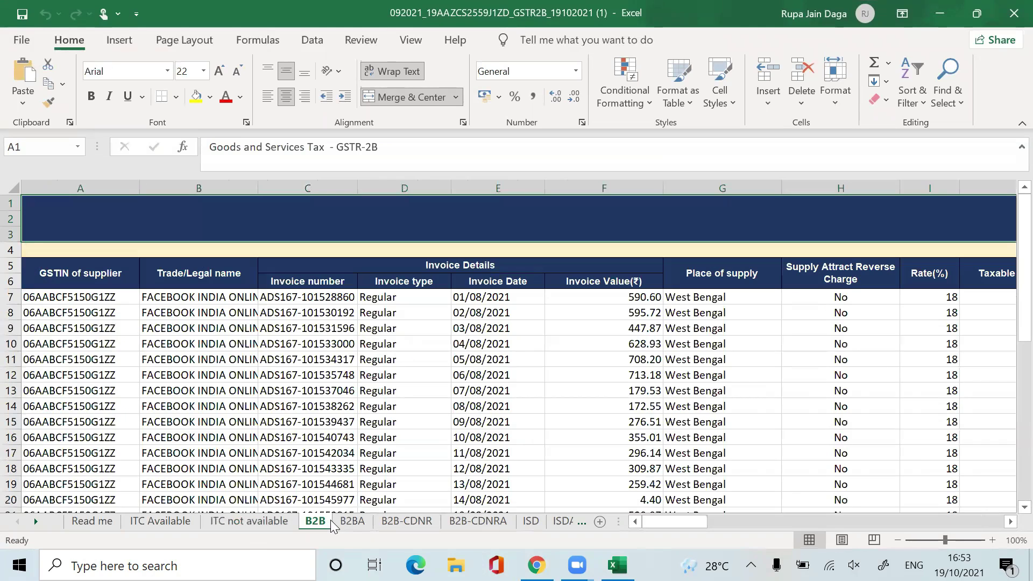
click(957, 538)
click(291, 352)
key(Down)
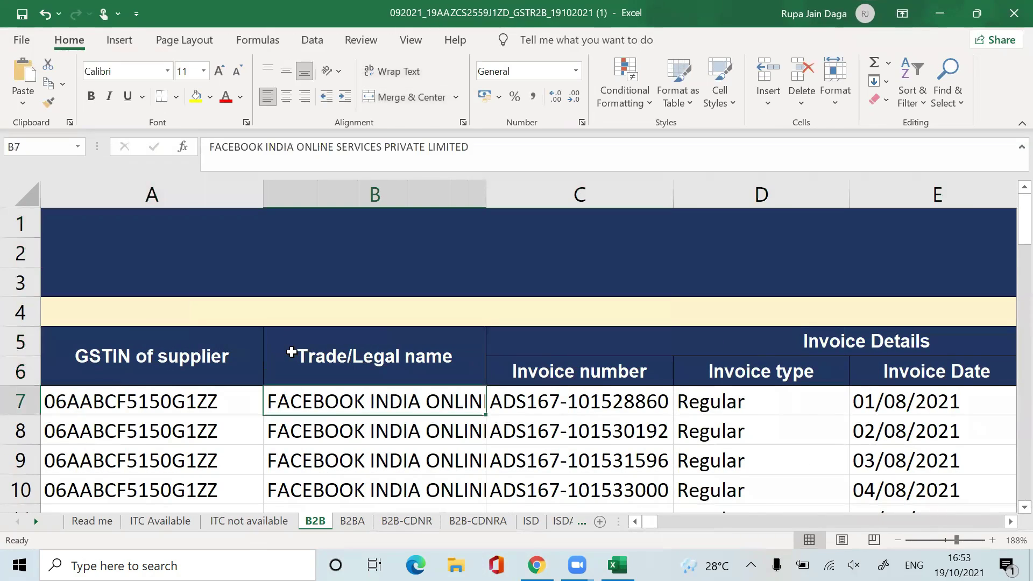
key(Down)
key(Down)
key(Down)
key(Down)
key(Down)
key(Down)
key(Down)
key(Down)
key(Down)
key(Down)
key(Down)
key(Down)
key(Down)
key(Down)
key(Down)
key(Down)
key(Down)
key(Down)
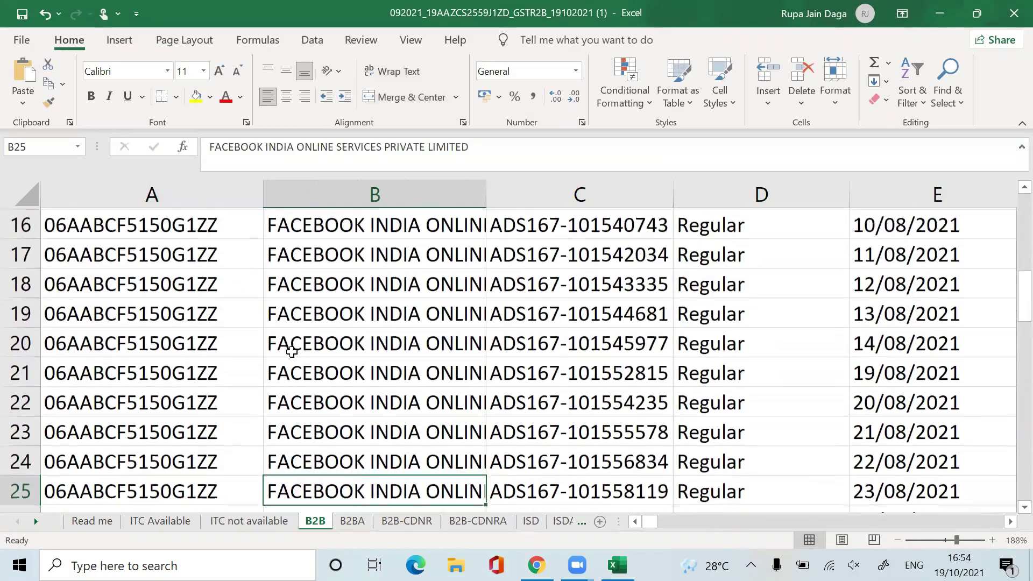
key(Down)
key(Down)
key(Down)
key(Down)
key(Down)
key(Down)
key(Down)
key(Down)
key(Down)
key(Down)
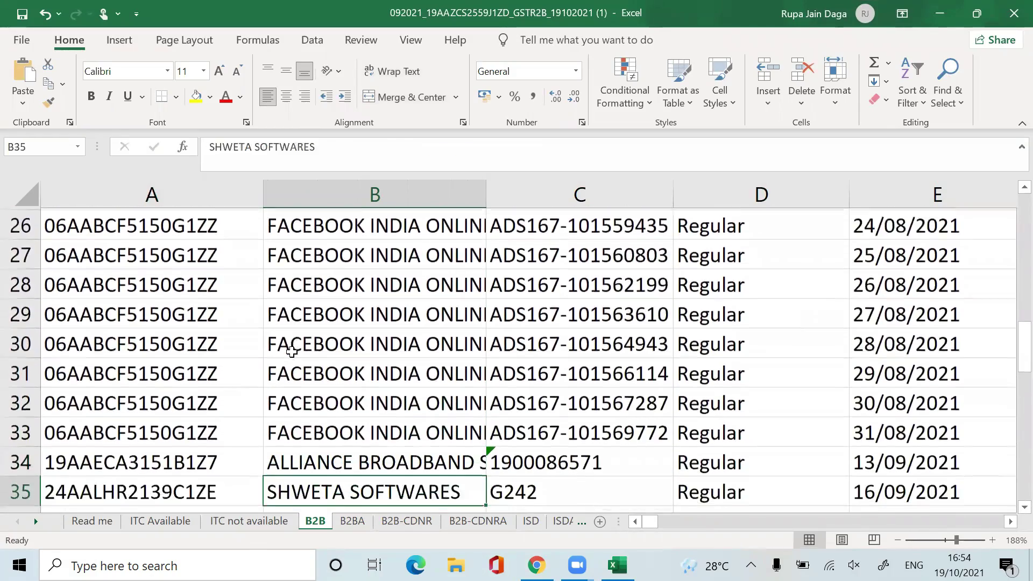
key(Down)
key(Down)
key(Down)
key(Down)
key(Down)
key(Down)
key(Down)
key(Down)
key(Down)
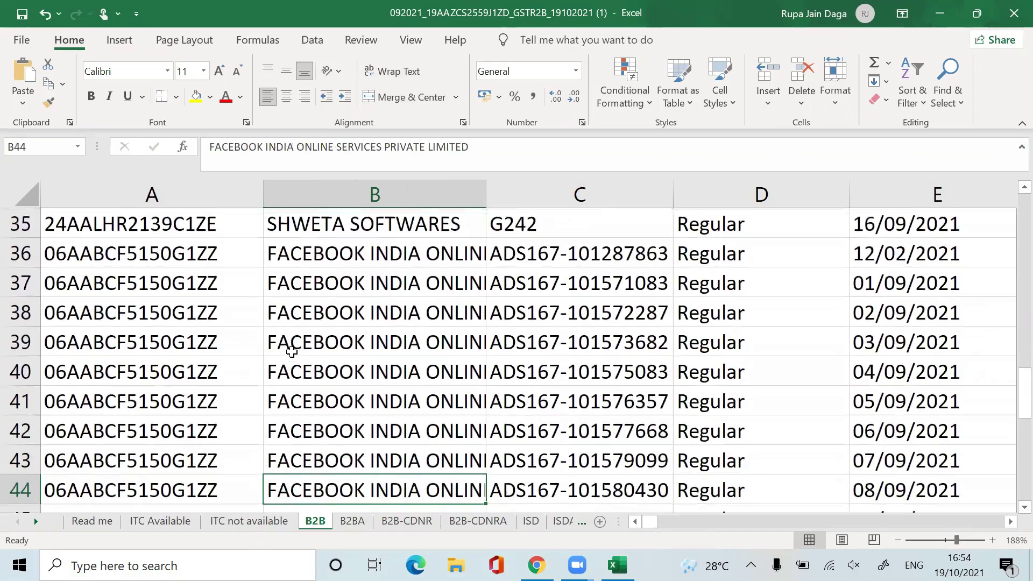
key(Down)
key(Down)
key(Down)
key(Down)
key(Down)
key(Down)
key(Down)
key(Down)
key(Down)
key(Down)
key(Down)
key(Down)
key(Down)
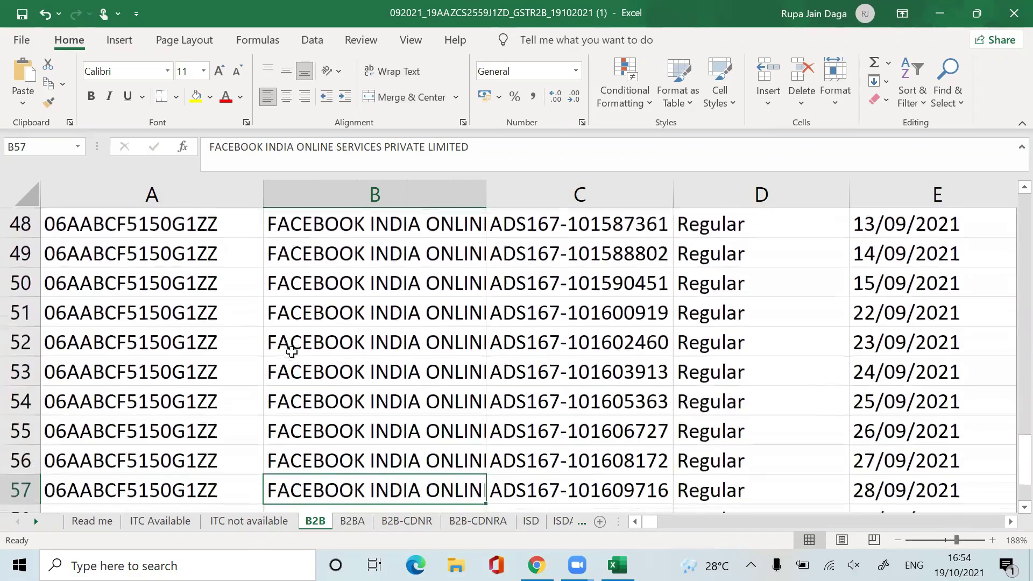
key(Down)
key(Down)
key(Down)
key(Down)
key(Down)
key(Up)
key(Up)
key(Up)
key(Up)
key(Up)
key(Up)
key(Up)
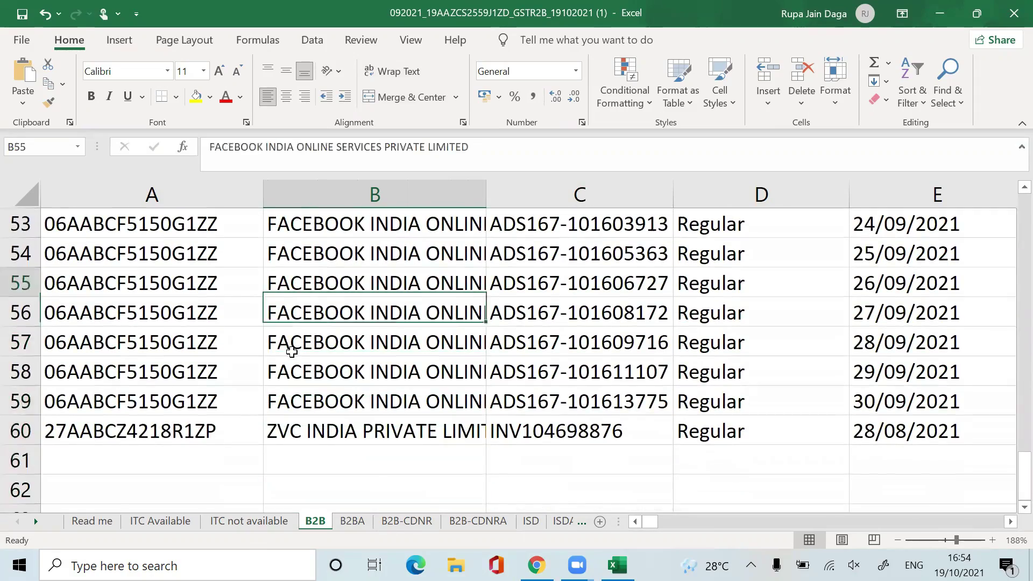
key(Up)
key(Up)
key(Up)
key(Up)
key(Up)
key(Up)
key(Up)
key(Up)
key(Up)
key(Up)
key(Up)
key(Up)
key(Up)
key(Up)
key(Up)
key(Up)
key(Up)
key(Up)
key(Up)
key(Up)
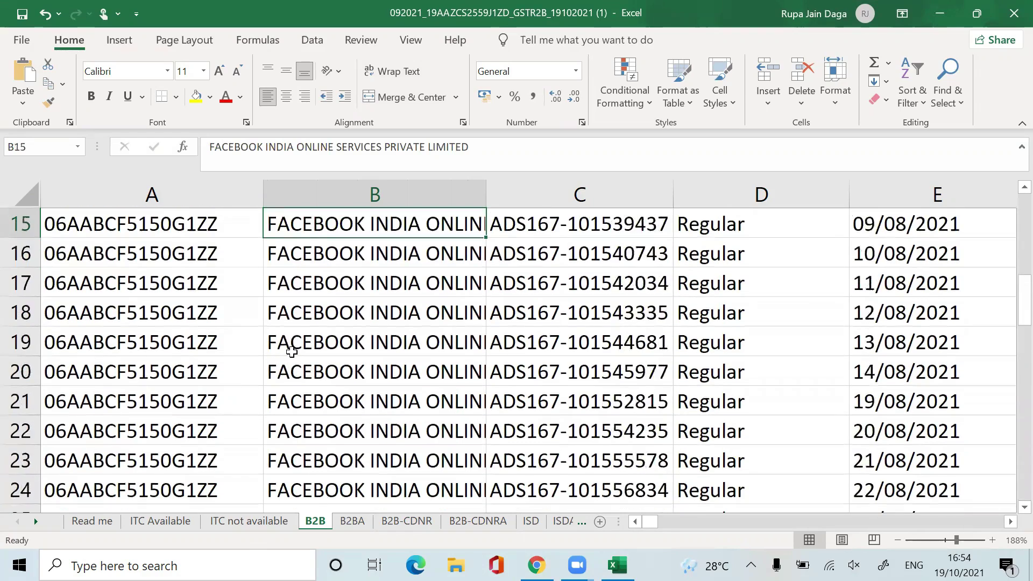
key(Up)
key(Up)
key(Up)
key(Up)
key(Up)
key(Up)
key(Up)
key(Up)
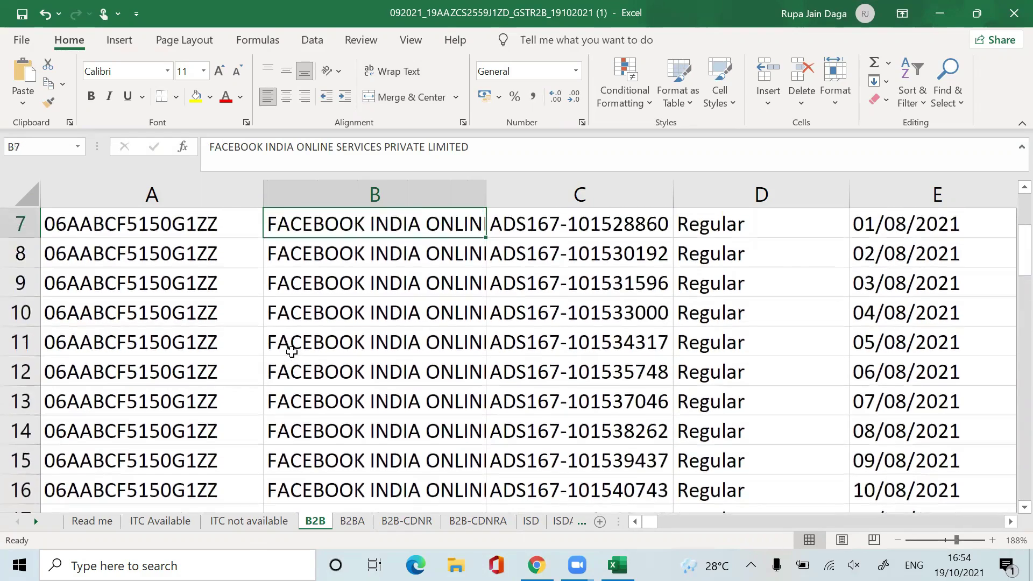
key(Up)
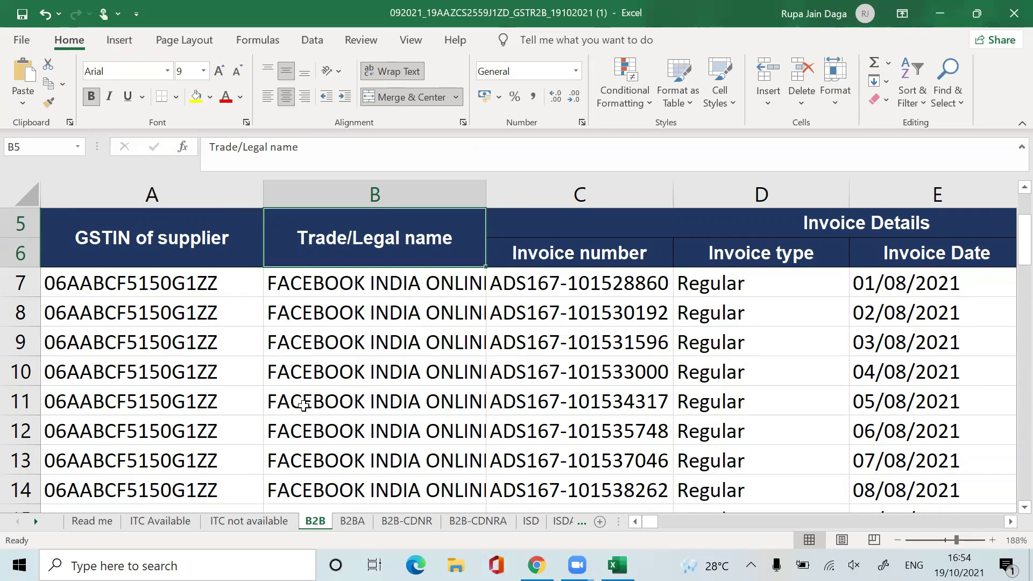
Step: Examine the B2B invoice date, invoice value, place of supply, reverse charge and rate columns, and return to the GSTR-2B page in Chrome
click(607, 303)
key(Right)
key(Right)
key(Right)
key(Right)
key(Right)
key(Right)
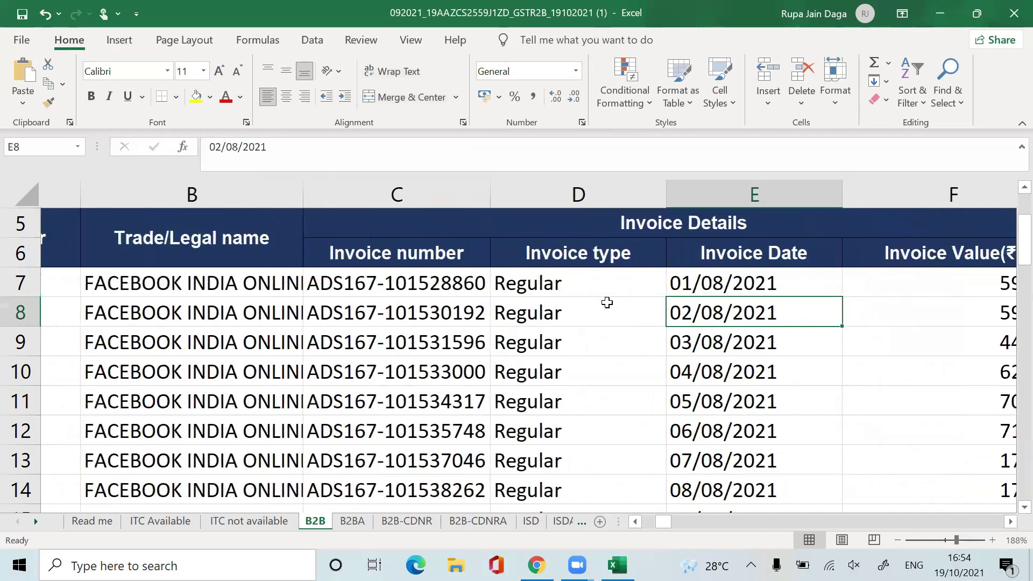
key(Left)
key(Left)
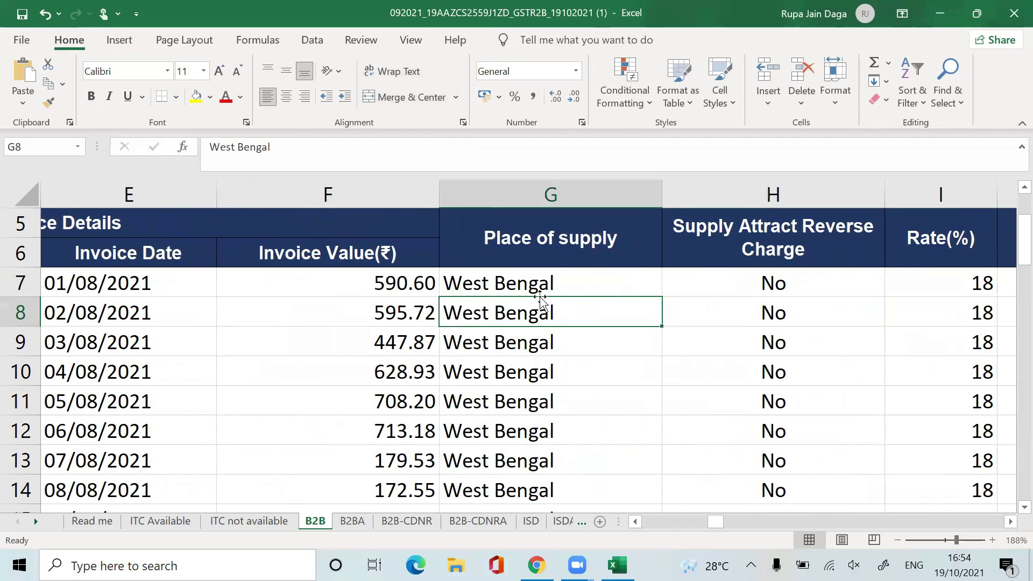
click(535, 565)
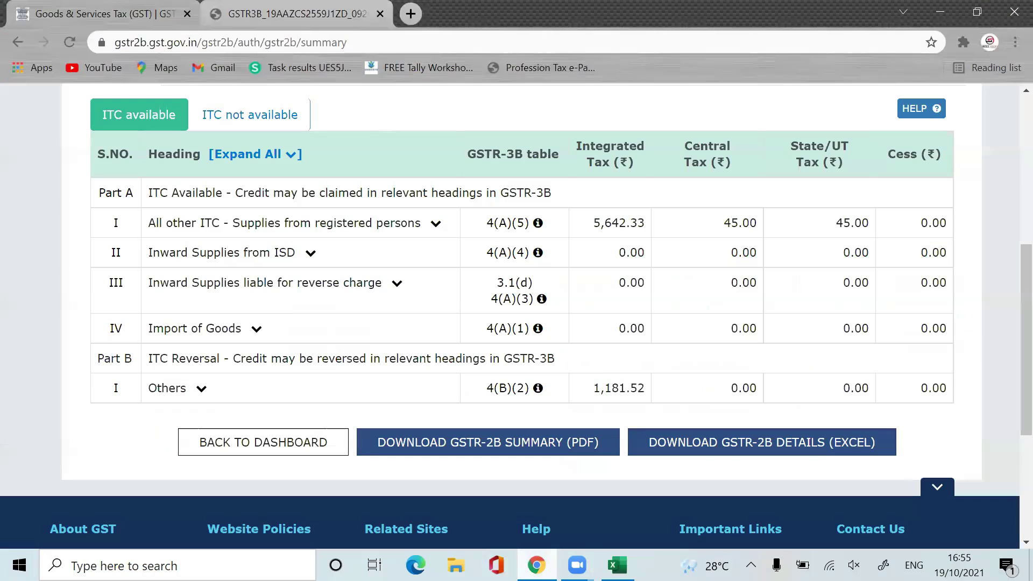
Step: Go back to the returns dashboard and search for the 2021-22 returns of Quarter 2 (Jul - Sep), period September
click(297, 444)
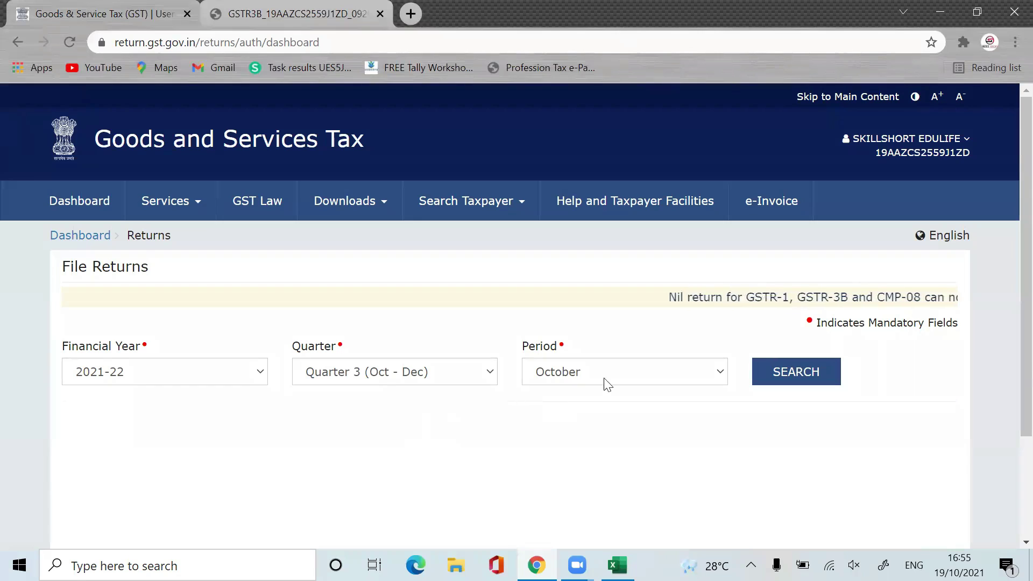
click(637, 371)
click(417, 371)
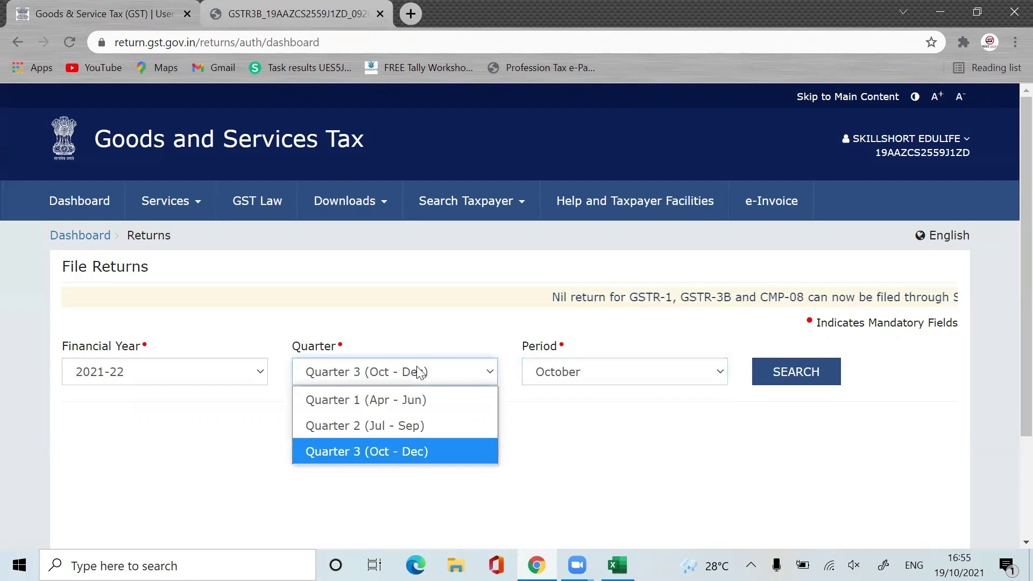
click(398, 425)
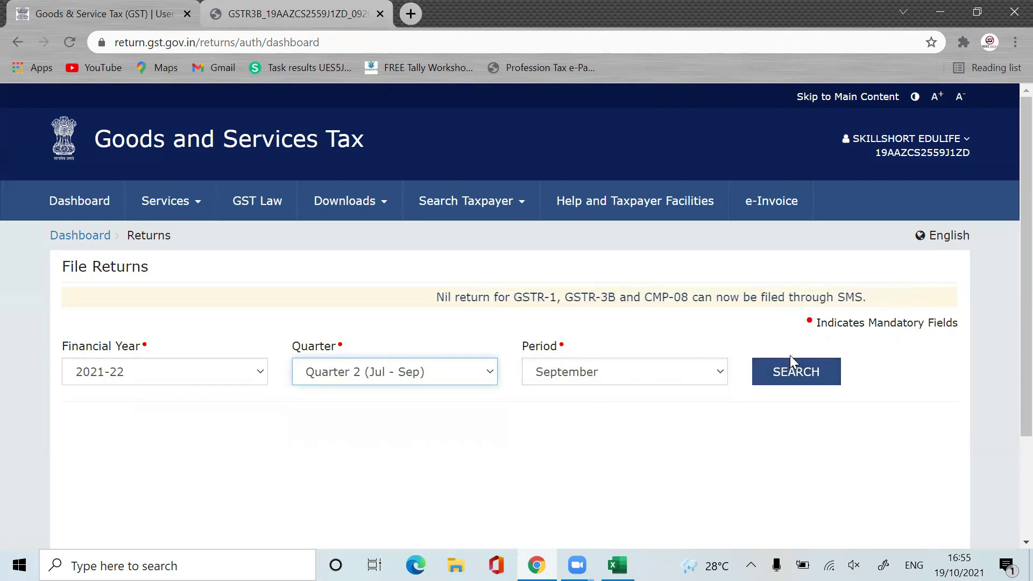
click(791, 370)
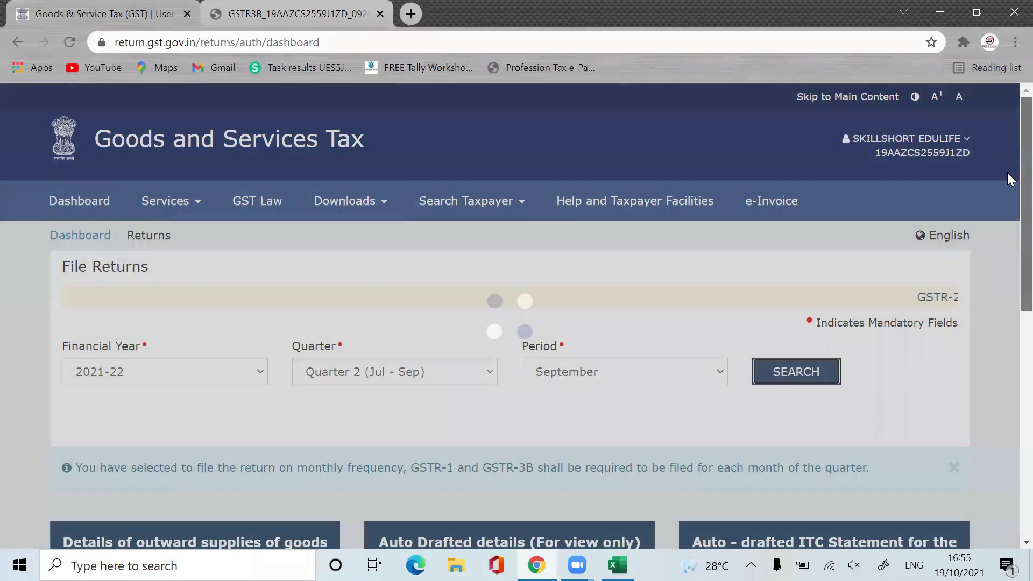
Step: Open the September GSTR-3B return, continue with NO for the Nil return question, and dismiss the system generated summary
scroll(634, 378, down, 10)
click(441, 385)
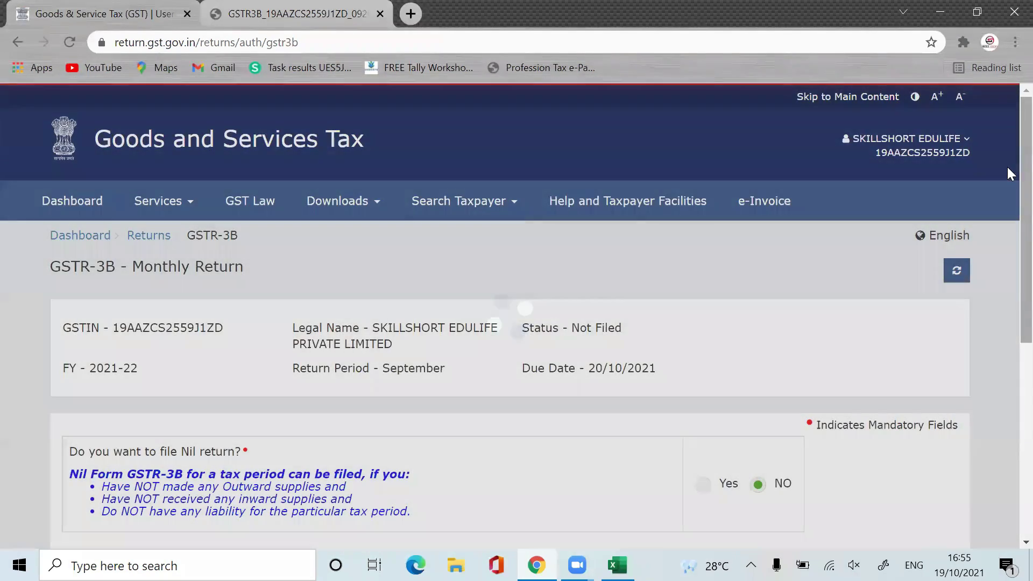
scroll(1007, 309, down, 6)
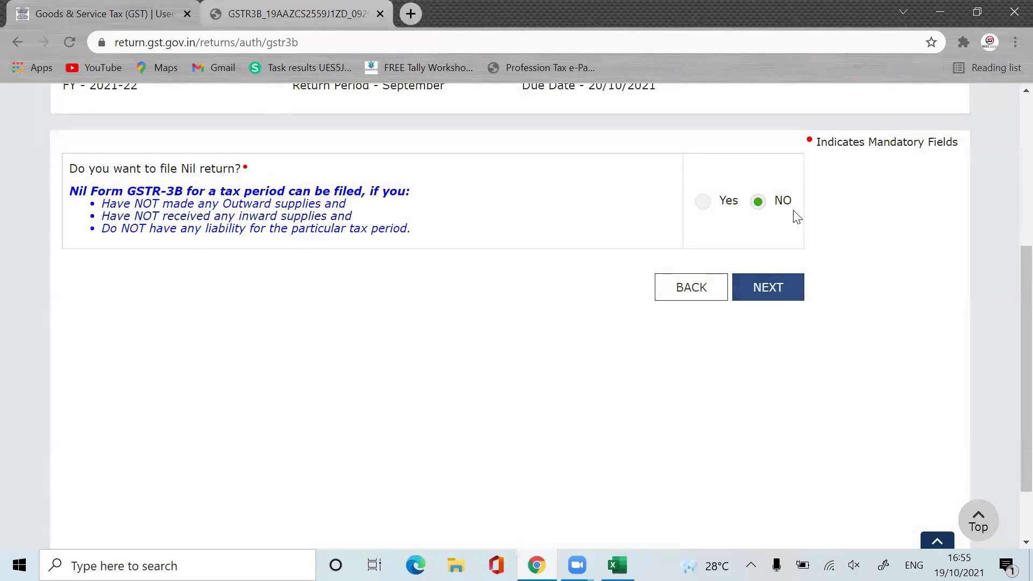
click(789, 288)
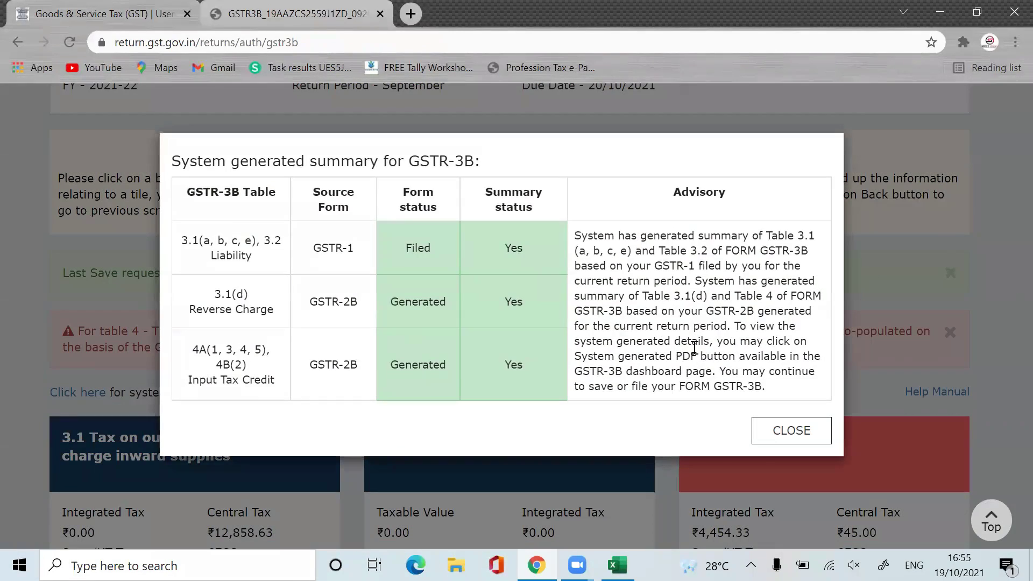
click(786, 430)
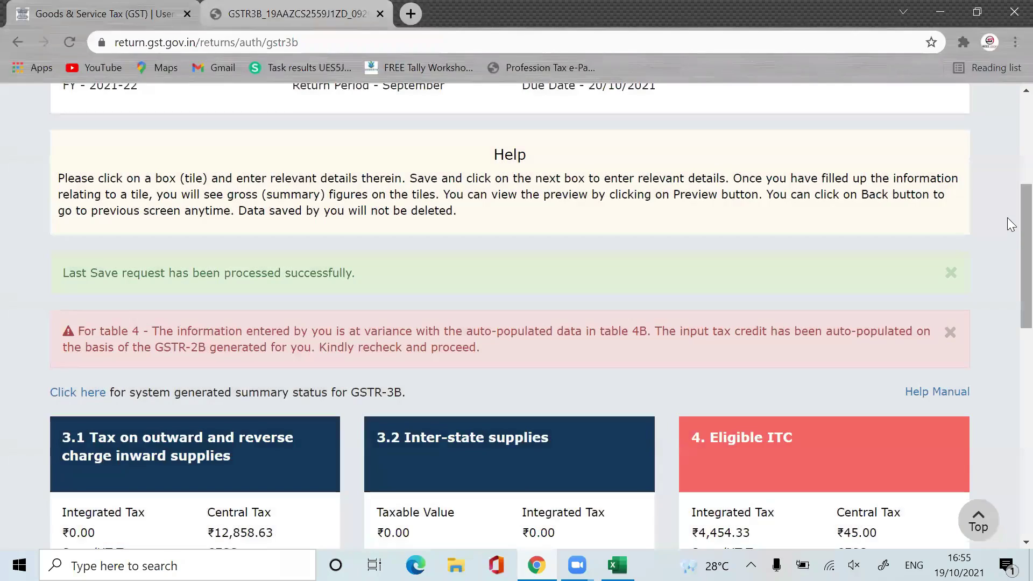
Step: Open table 4 Eligible ITC and review its ITC Available and ITC Reversed rows
scroll(1007, 217, down, 7)
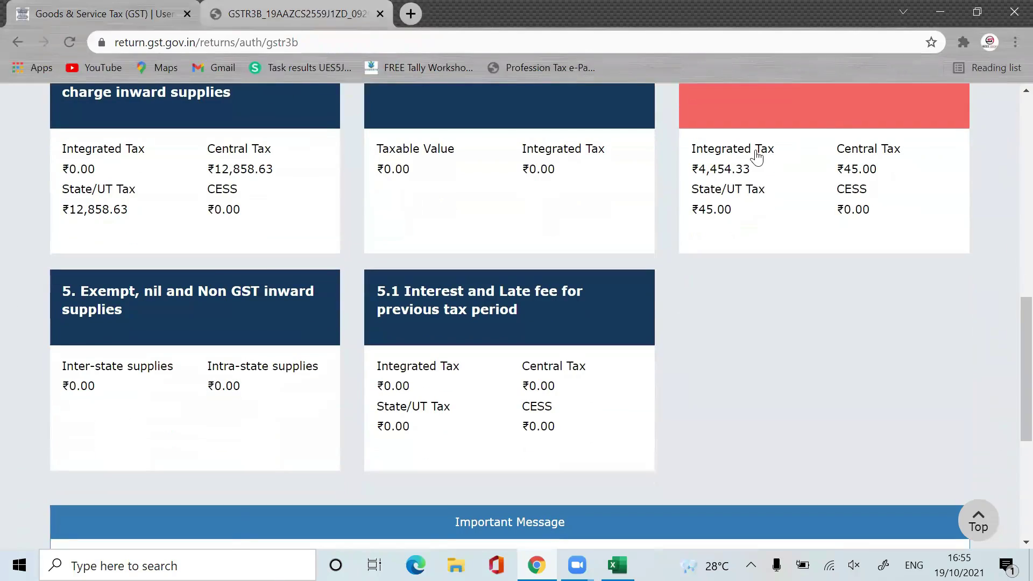
click(757, 155)
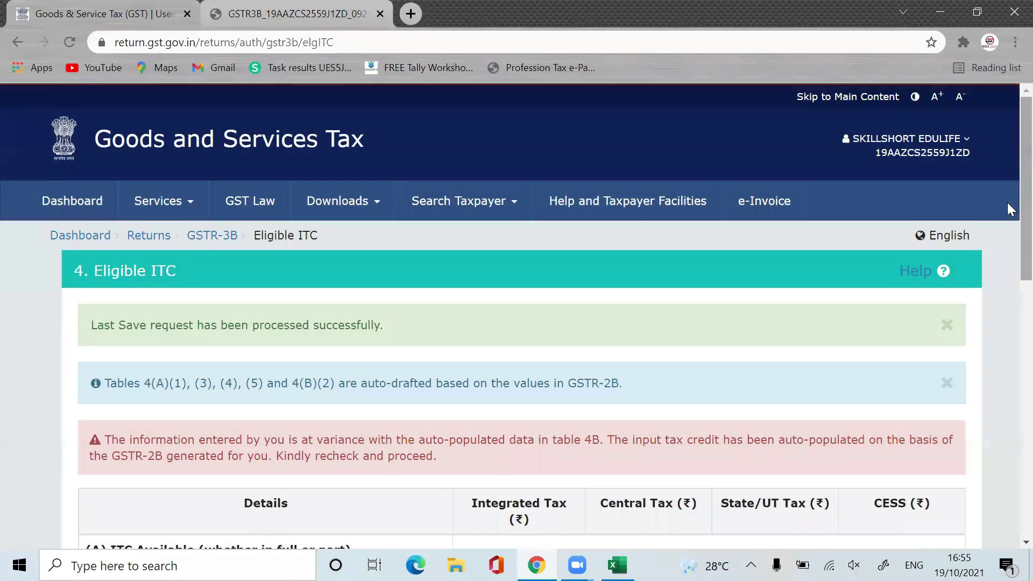
scroll(1007, 202, down, 8)
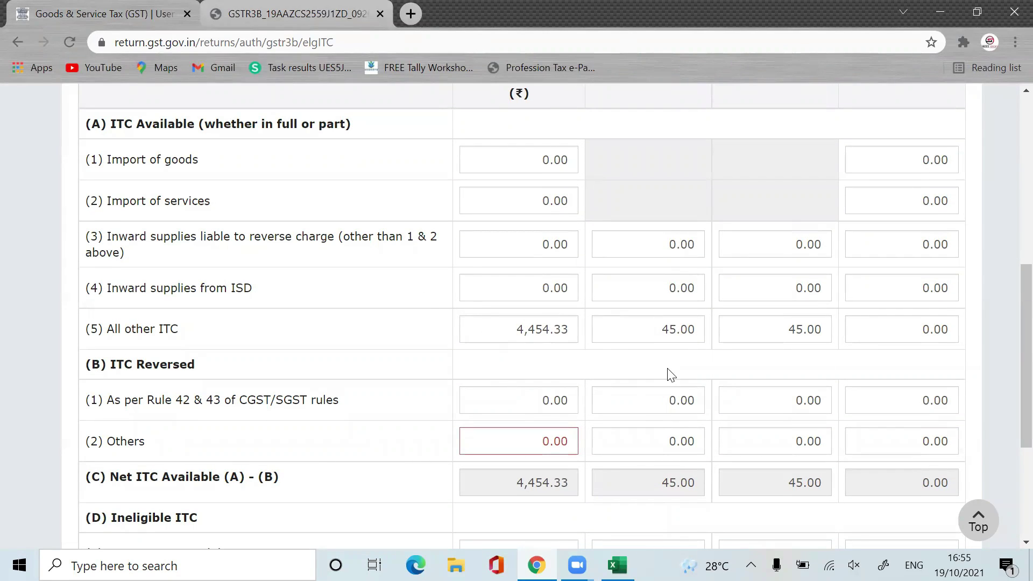
scroll(1011, 301, up, 2)
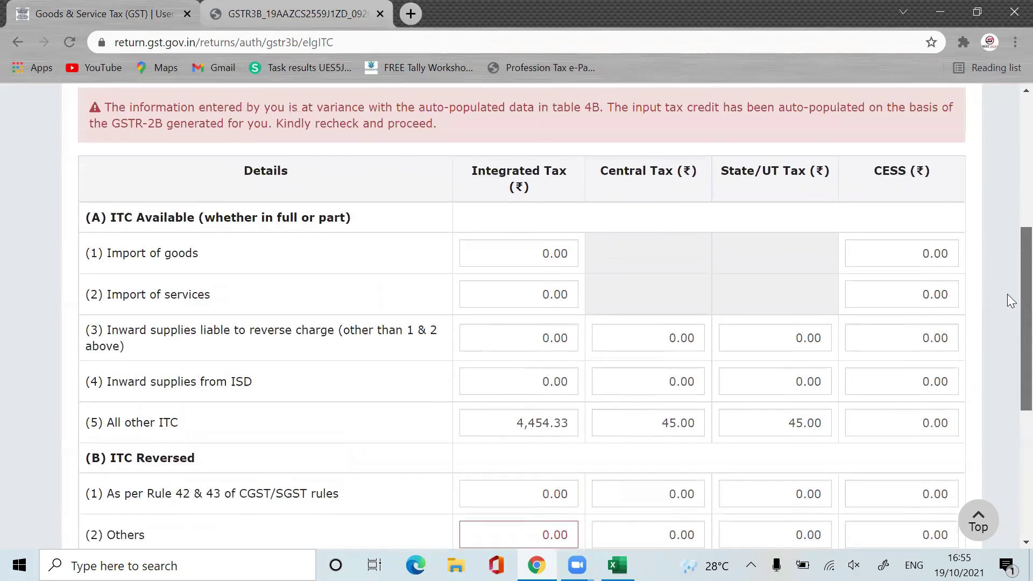
scroll(1010, 301, up, 1)
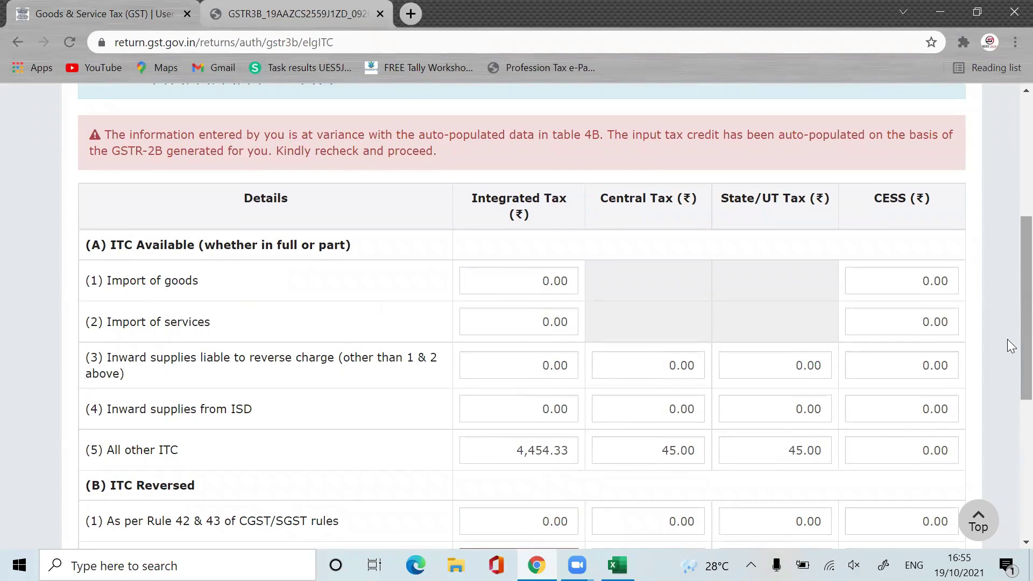
Step: Switch to the GSTR-2B workbook in Excel and sum the B2B sheet's Integrated Tax column from row 7, leaving out row 60
key(alt+Tab)
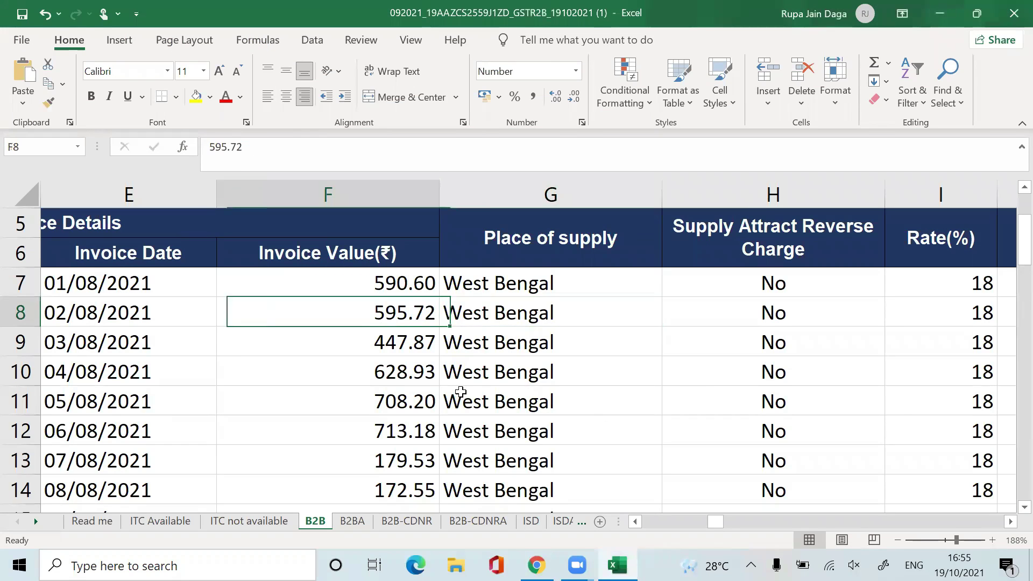
key(Left)
key(Left)
key(Right)
key(Right)
key(Right)
key(Right)
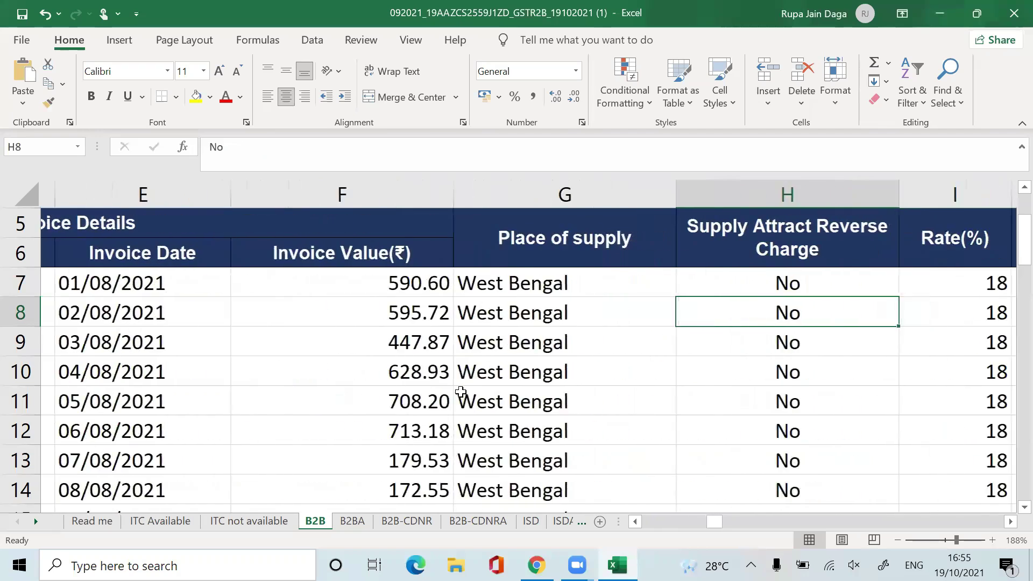
key(Right)
key(Right)
key(Right)
key(Up)
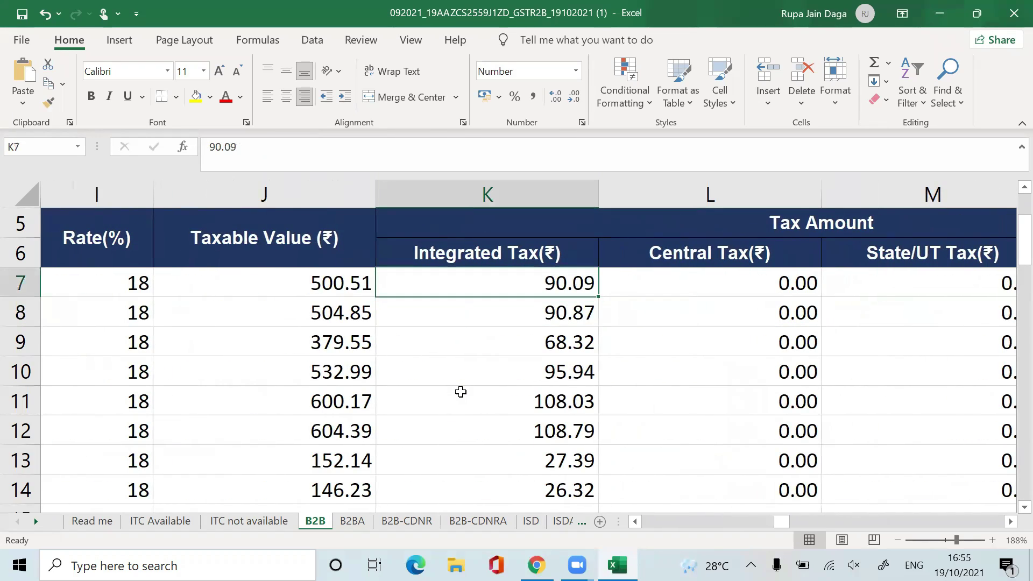
key(ctrl+shift+Down)
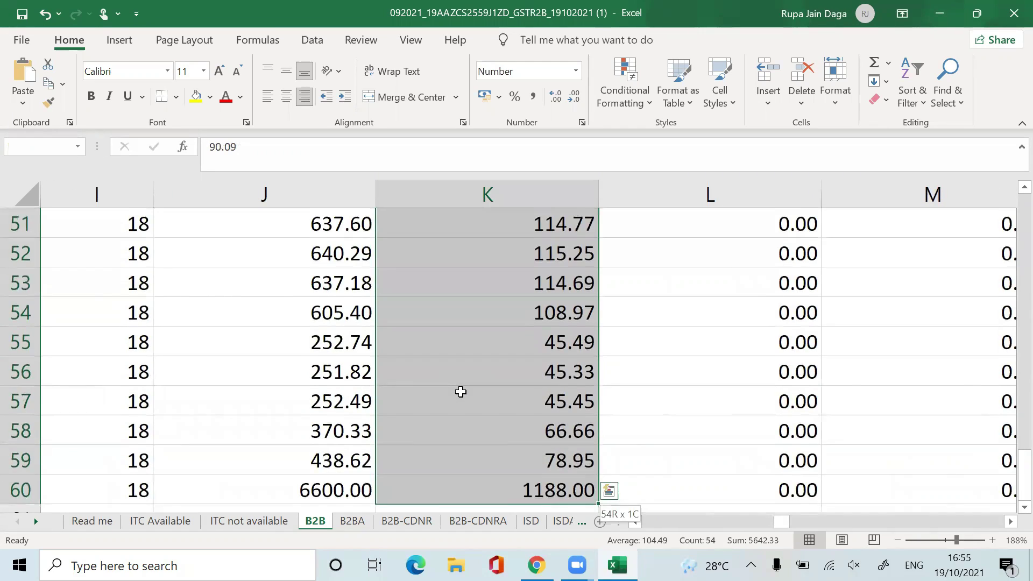
key(shift+Up)
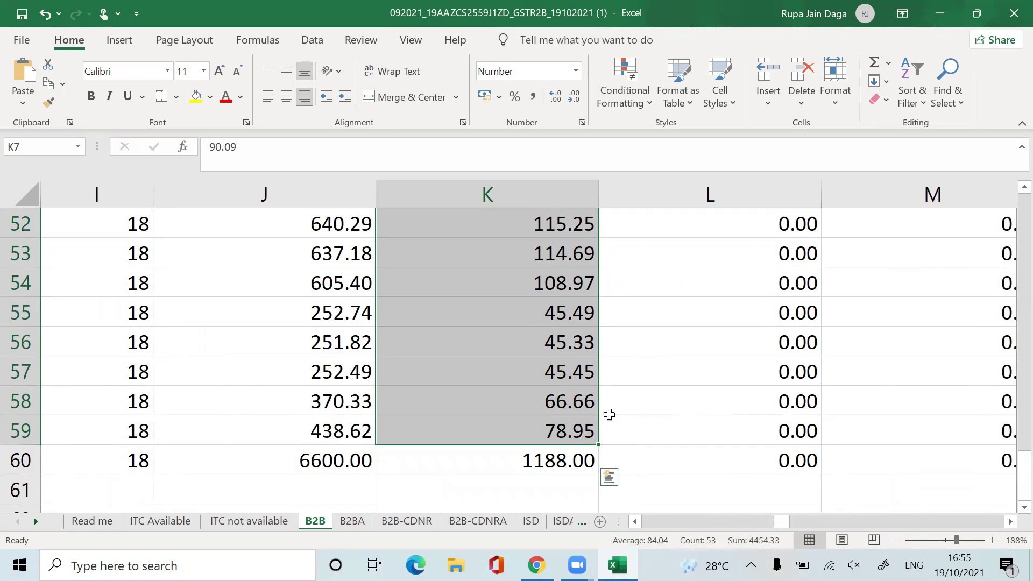
Step: Check the taxable value and supplier name of the B2B invoice in row 60, and return to the Eligible ITC table in Chrome
click(549, 462)
key(Left)
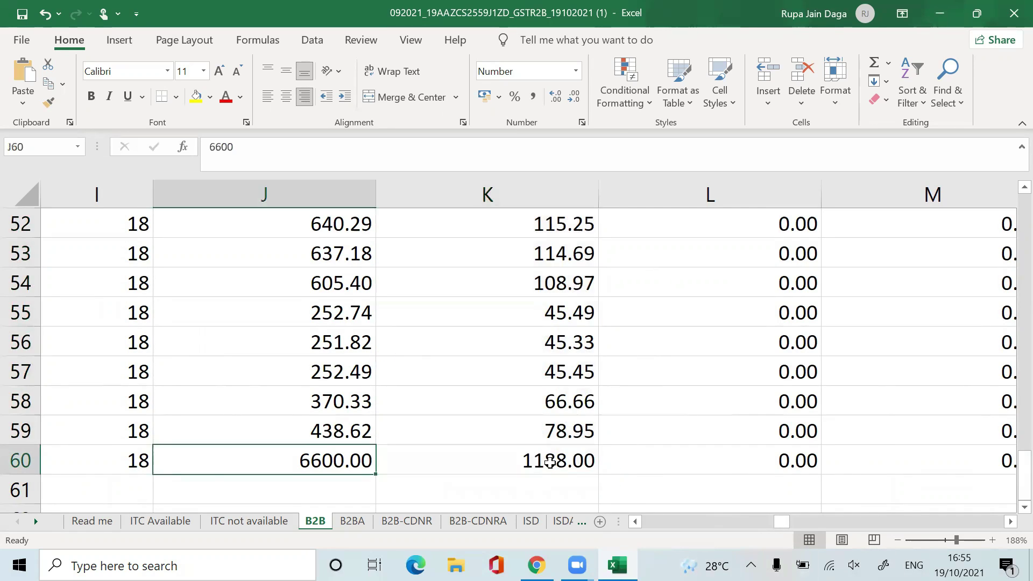
key(ctrl+Left)
key(Right)
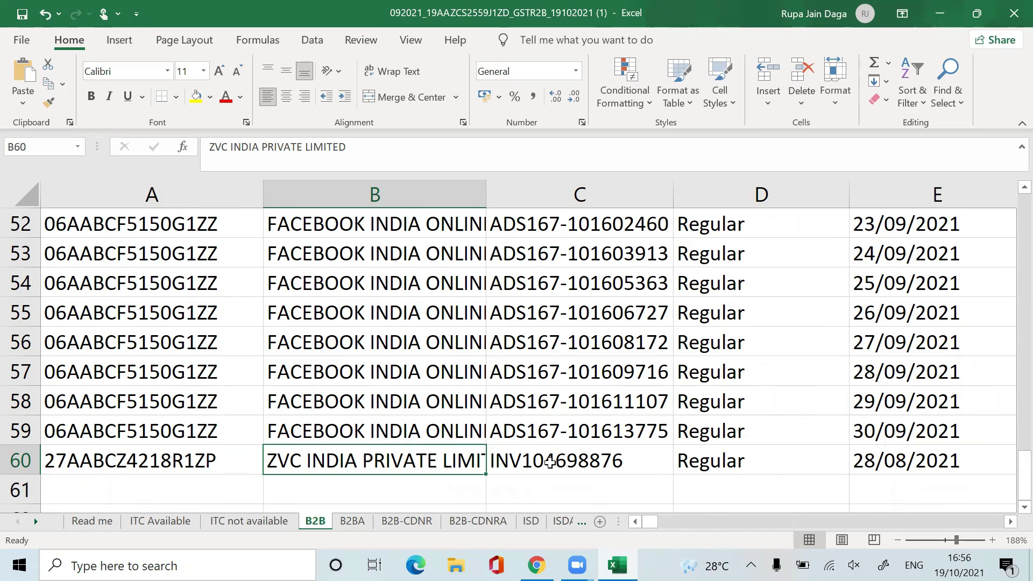
key(alt+Tab)
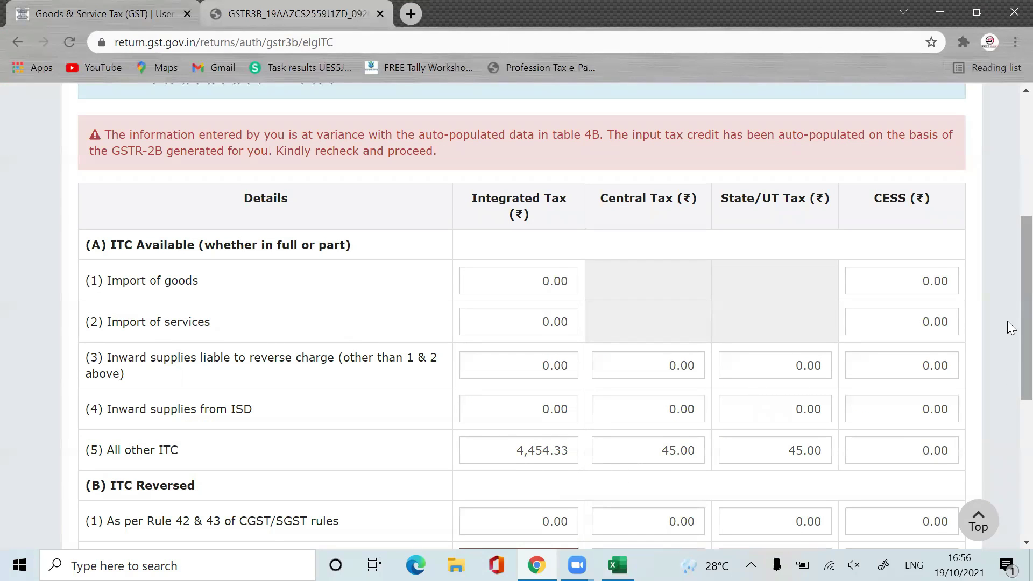
scroll(1010, 395, down, 2)
Step: Switch back to Excel and go across the last B2B invoice rows from the supplier name to the Integrated Tax column
key(alt+Tab)
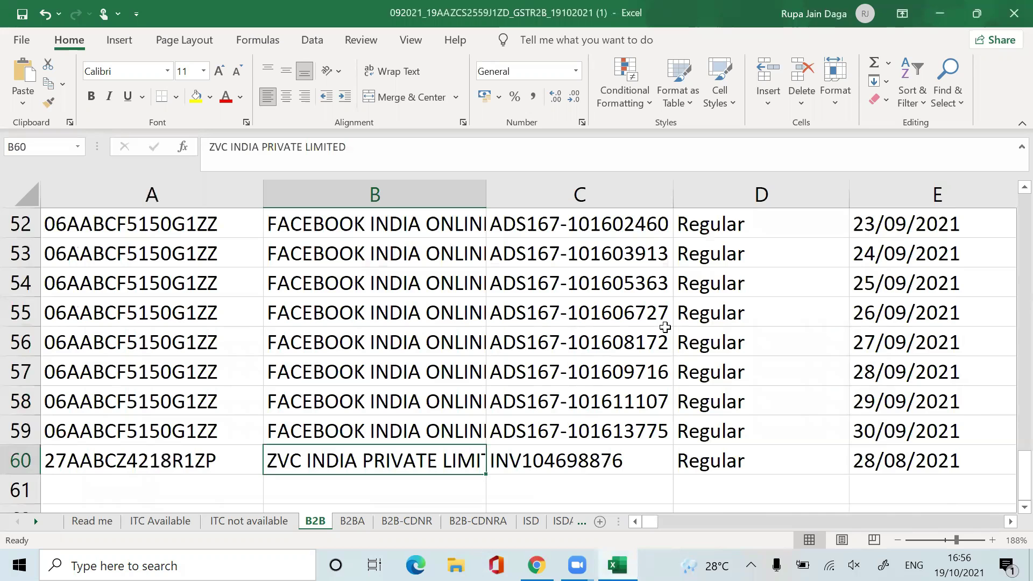
key(Right)
key(Right)
key(Right)
key(Right)
key(Right)
key(Right)
key(Right)
key(Right)
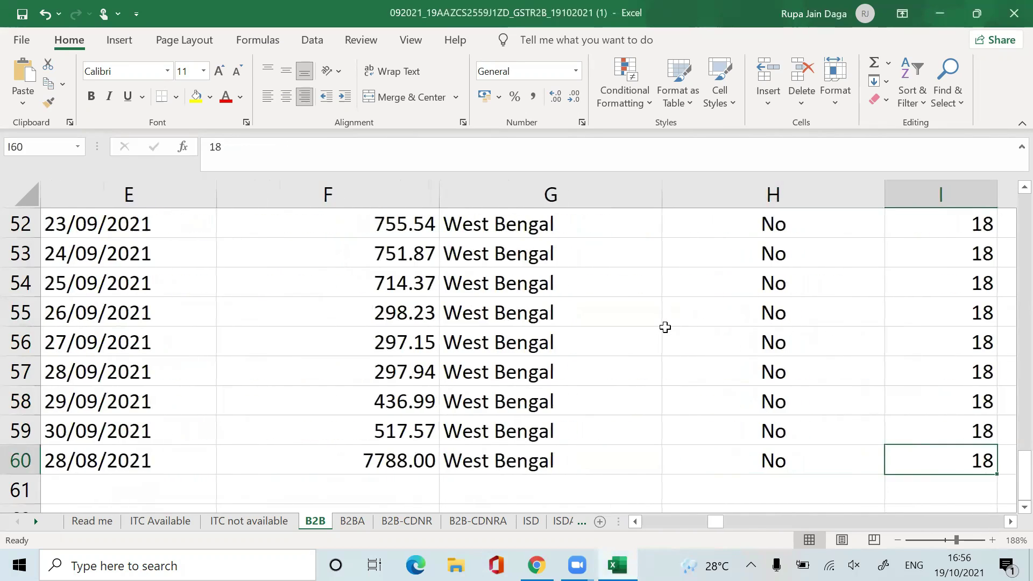
key(Up)
key(Right)
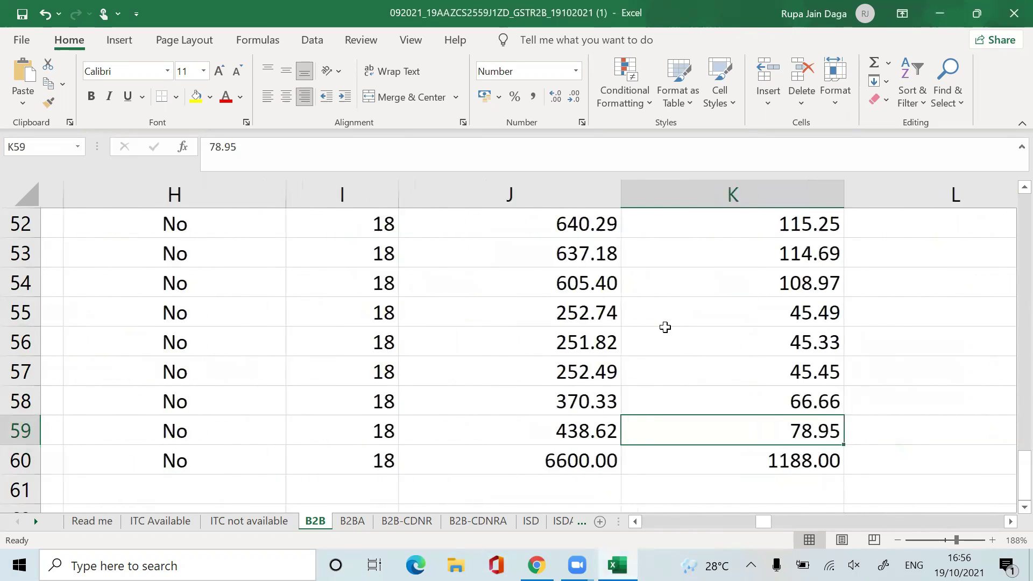
Step: Sum the B2B Central Tax column from row 7 to row 60 and compare it with the Eligible ITC table in Chrome
key(ctrl+Up)
key(Down)
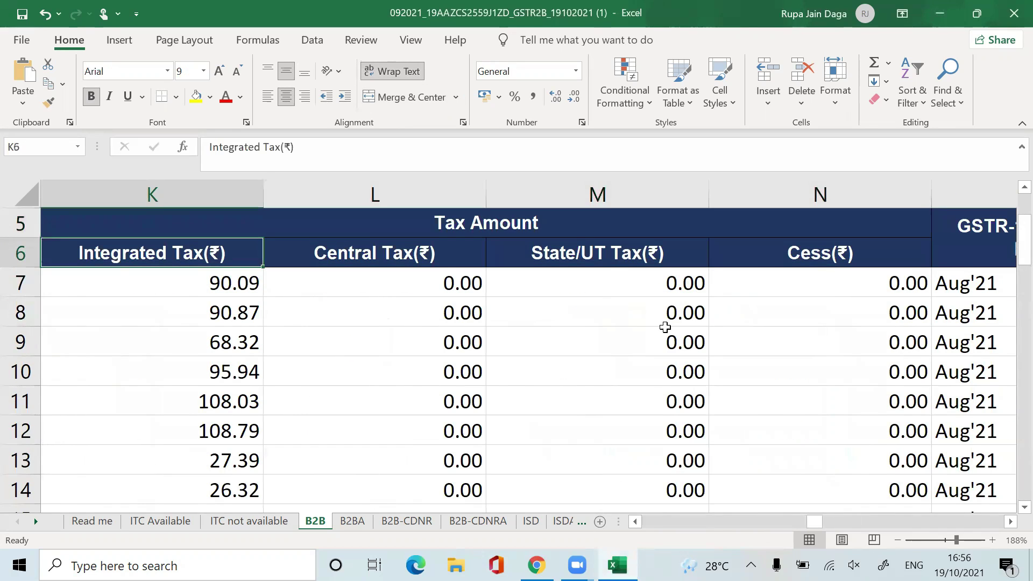
key(Down)
key(Right)
key(Right)
key(Left)
key(ctrl+shift+Down)
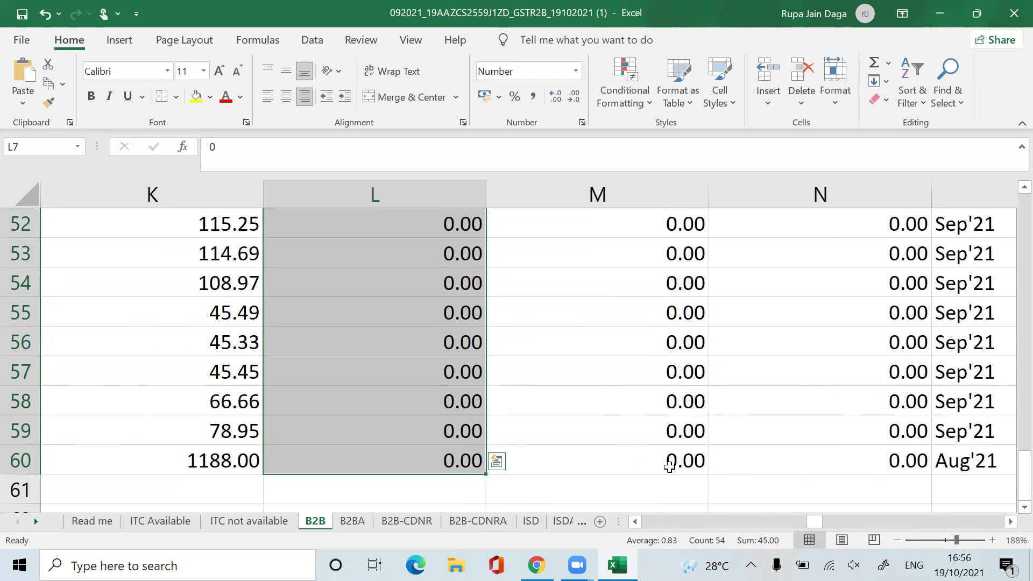
key(alt+Tab)
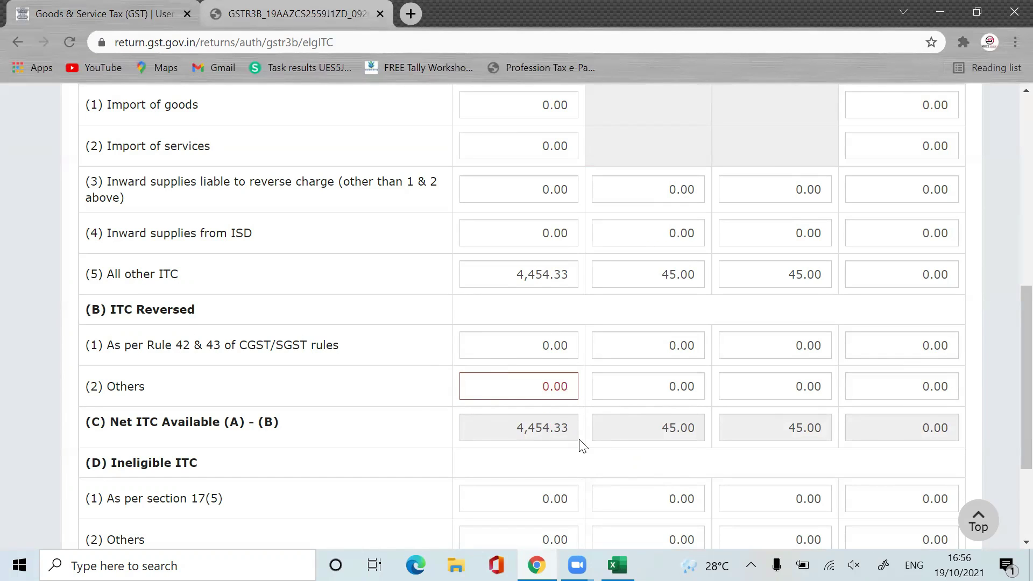
Step: Return to the B2B sheet in Excel and go back through the invoice details of the row 60 entry
key(alt+Tab)
key(Left)
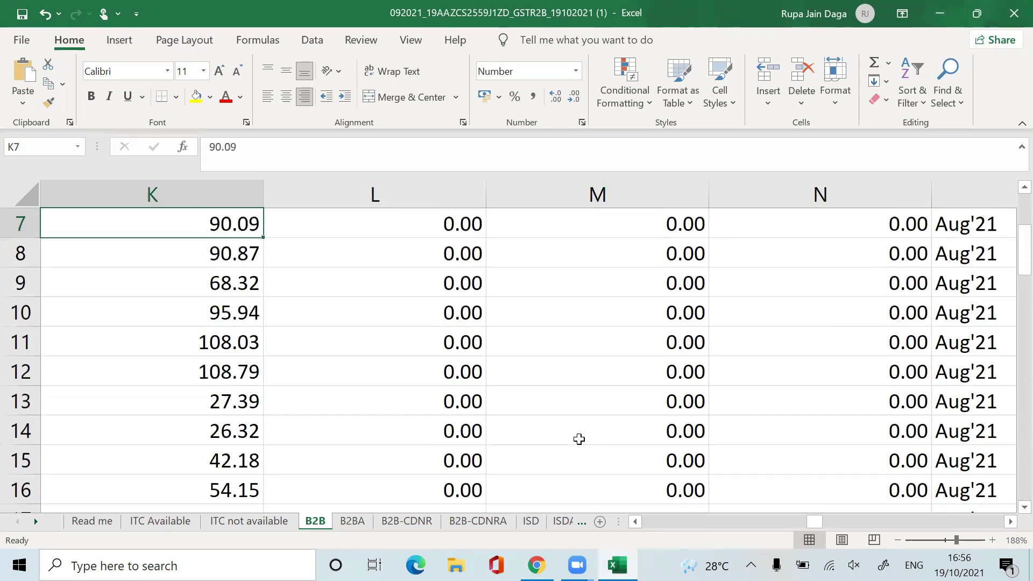
key(Left)
key(ctrl+Down)
key(Left)
key(Left)
key(Left)
key(Left)
key(Left)
key(Left)
key(Left)
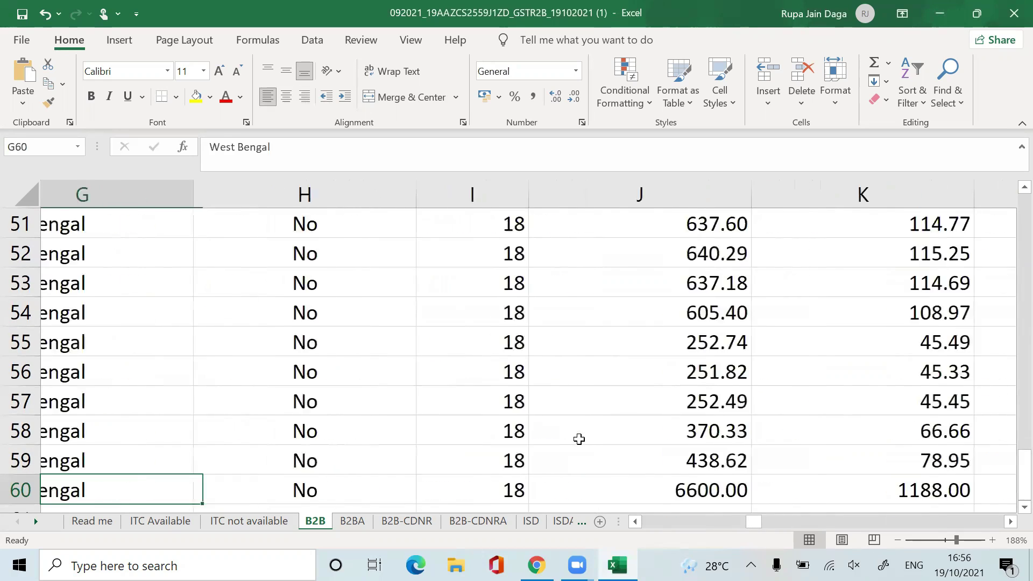
key(Right)
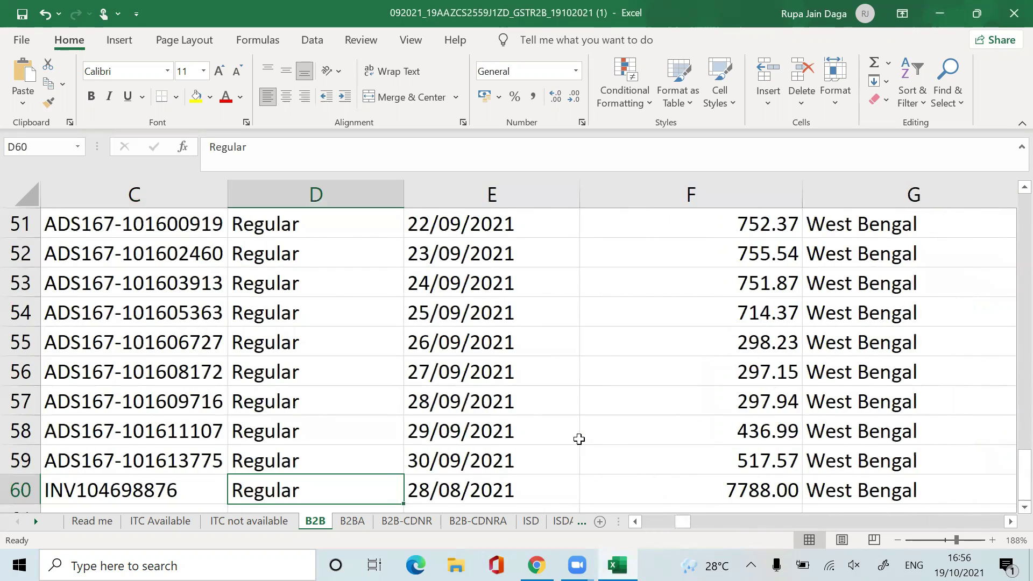
Step: Look at the B2BA and B2B-CDNRA sheets, and examine the ZVC INDIA PRIVATE LIMITED credit note in row 9 of the B2B-CDNR sheet
click(359, 522)
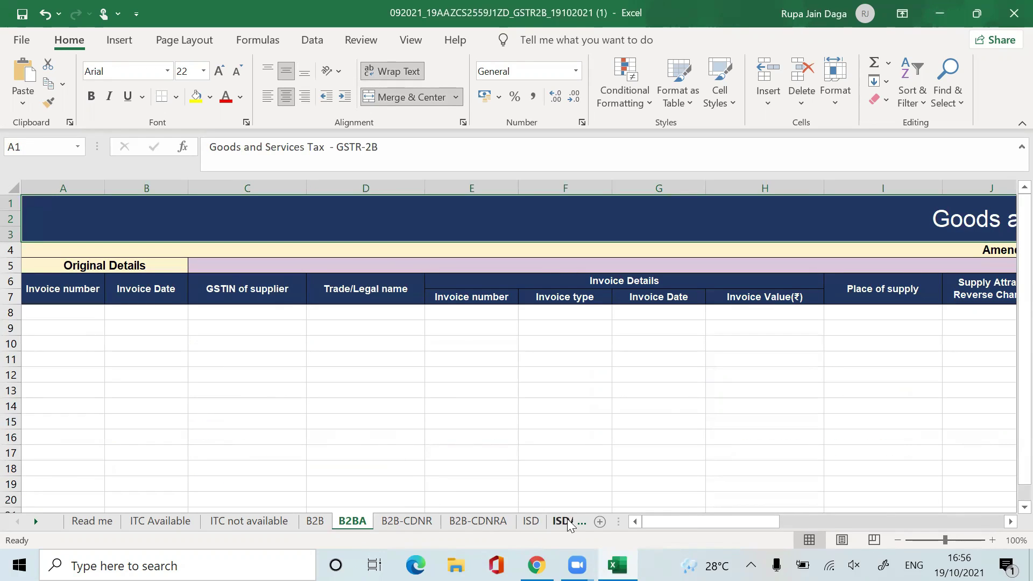
click(478, 521)
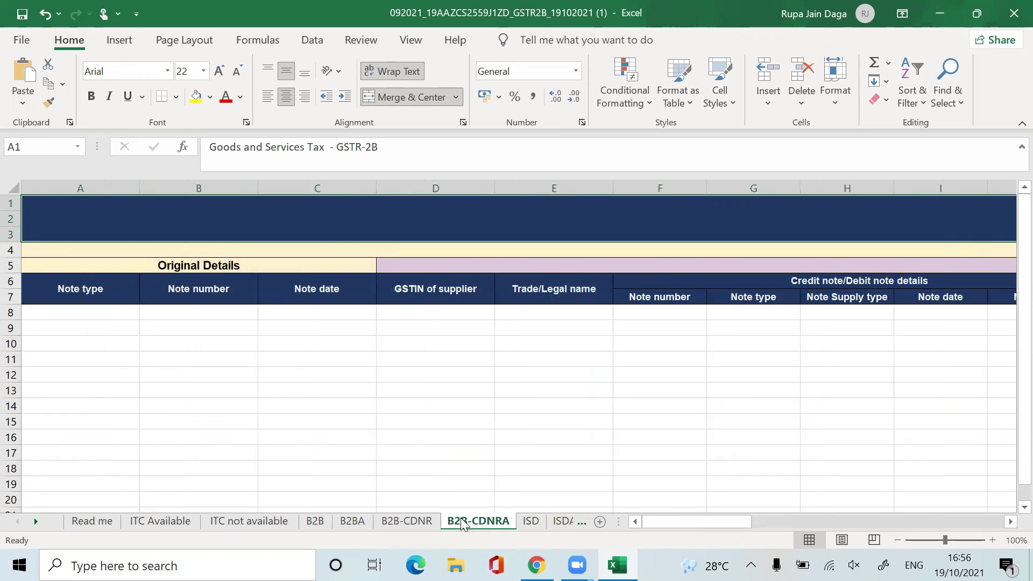
click(406, 520)
click(160, 332)
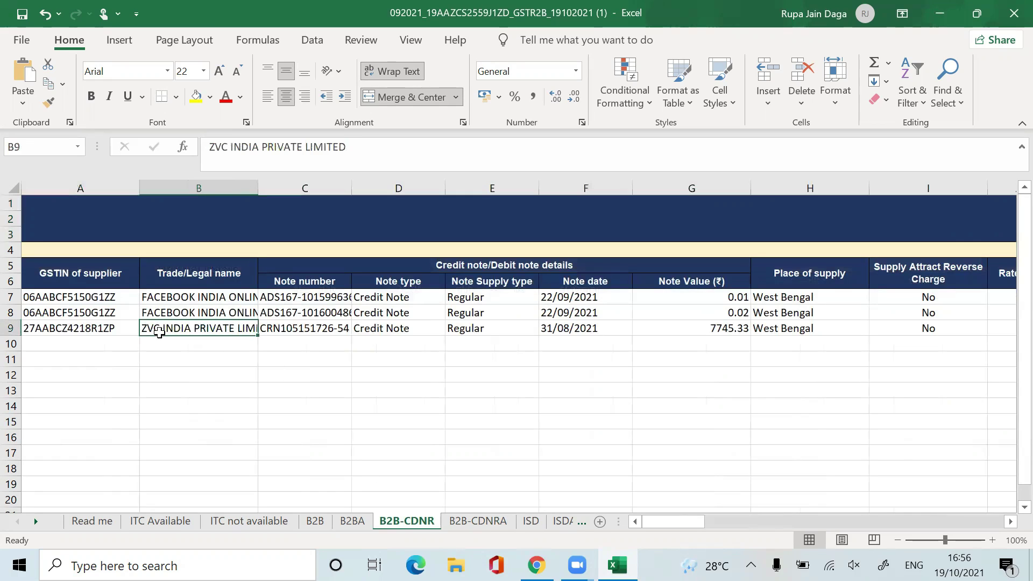
key(Right)
key(Right)
key(Right)
key(Right)
key(Right)
key(Right)
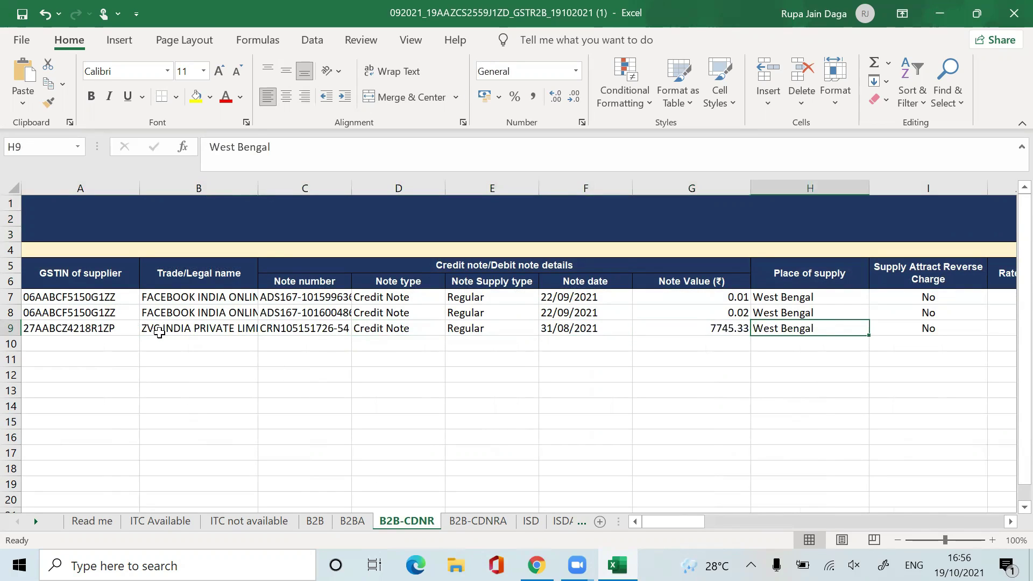
key(Left)
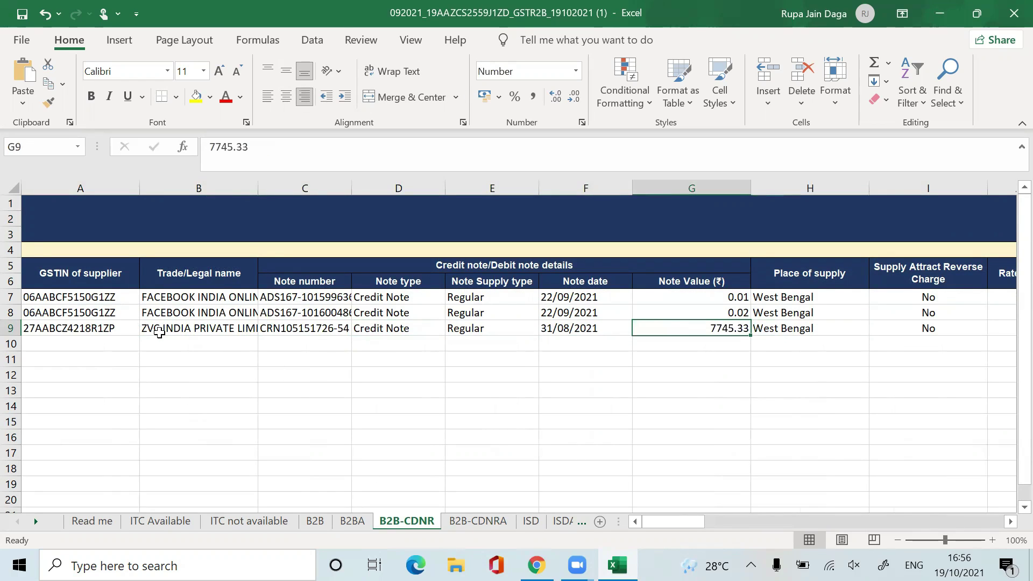
Step: Compare the Eligible ITC table in Chrome with row 9 of the B2B-CDNR sheet in Excel, going across to its Integrated Tax value
key(alt+Tab)
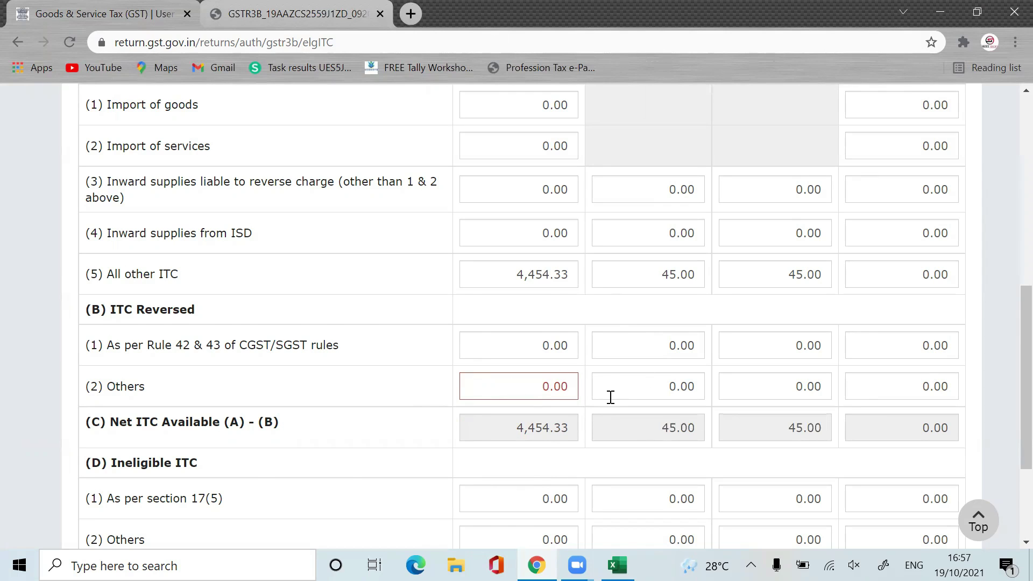
key(alt+Tab)
key(Right)
key(Right)
key(Right)
key(Right)
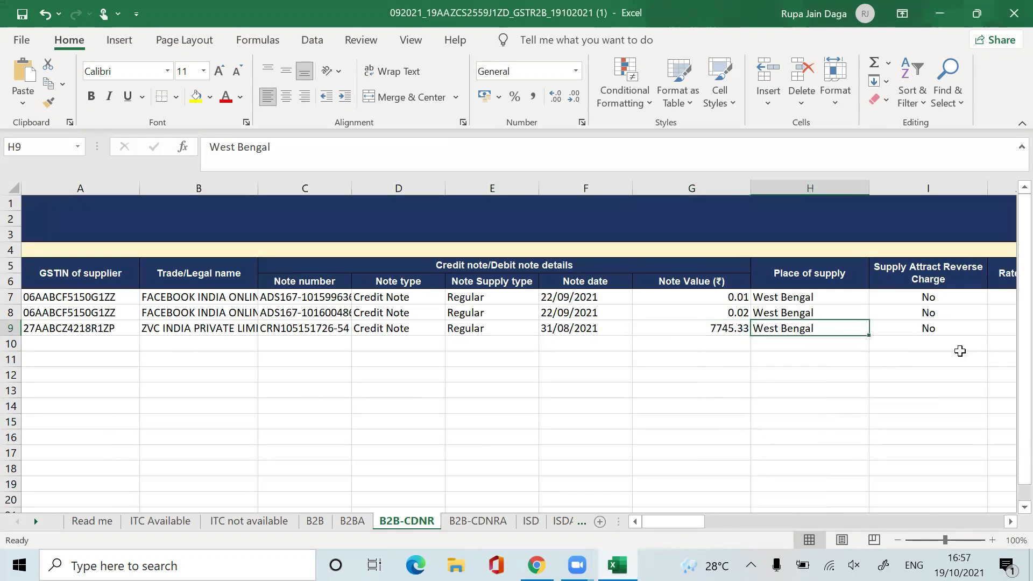
key(Right)
key(Left)
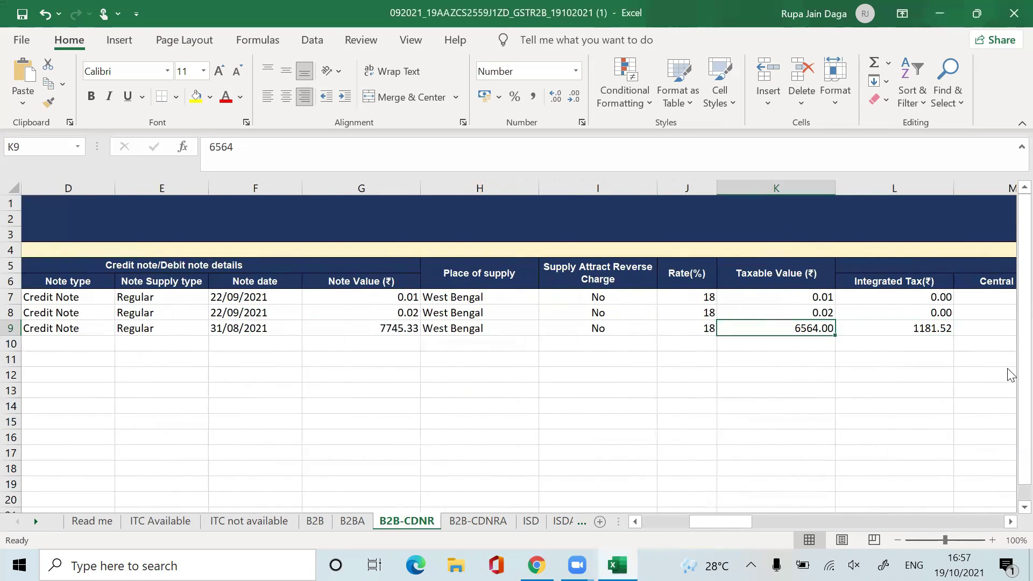
key(Right)
key(Right)
key(Left)
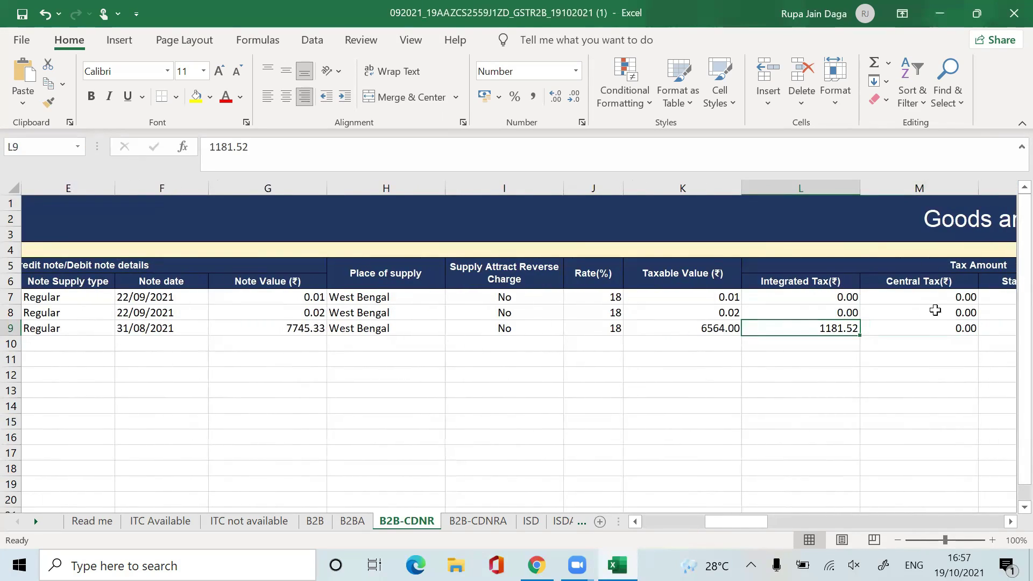
Step: Switch back to Chrome and leave the Eligible ITC table by cancelling instead of confirming it
key(alt+Tab)
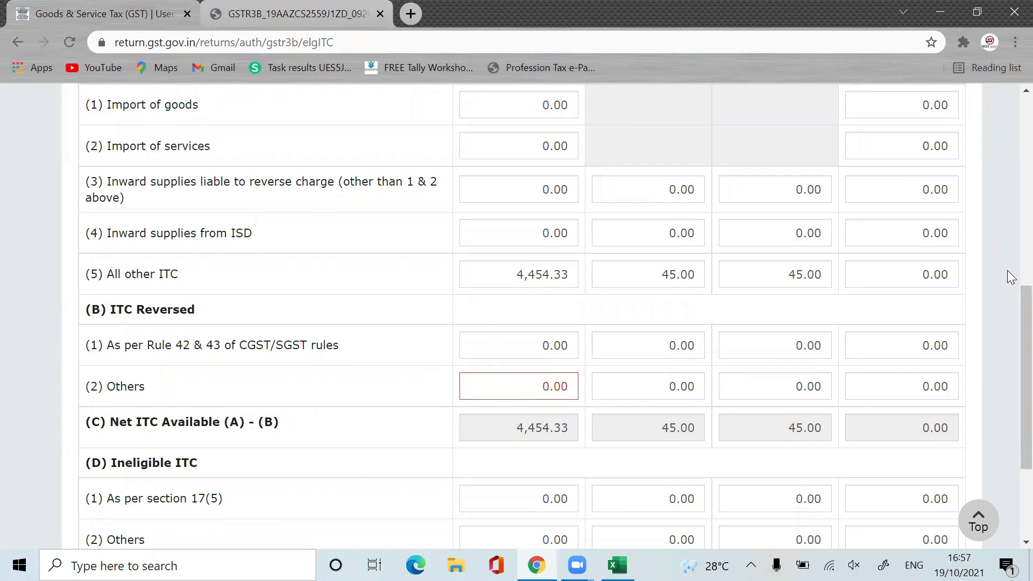
scroll(1007, 438, down, 10)
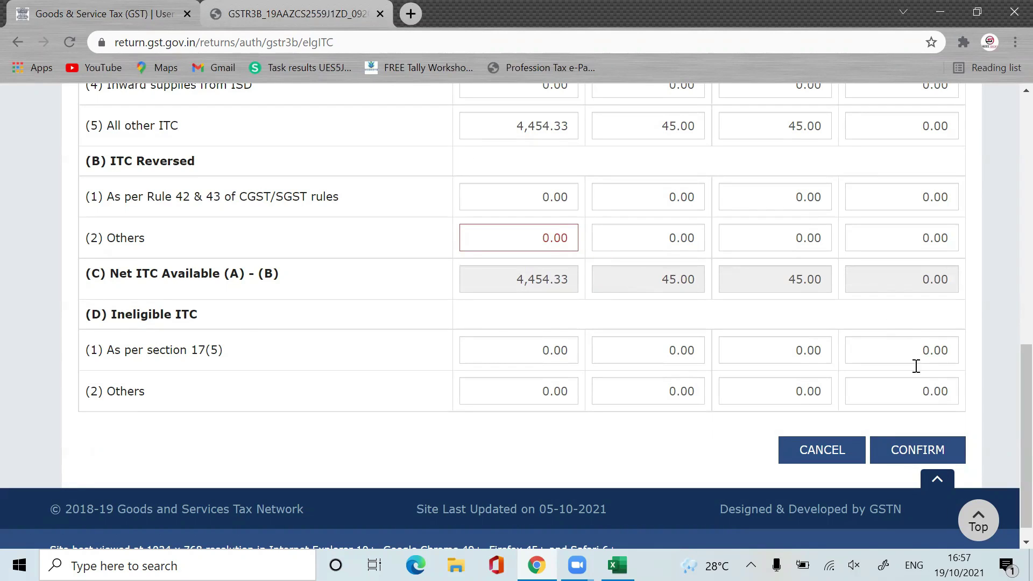
click(837, 450)
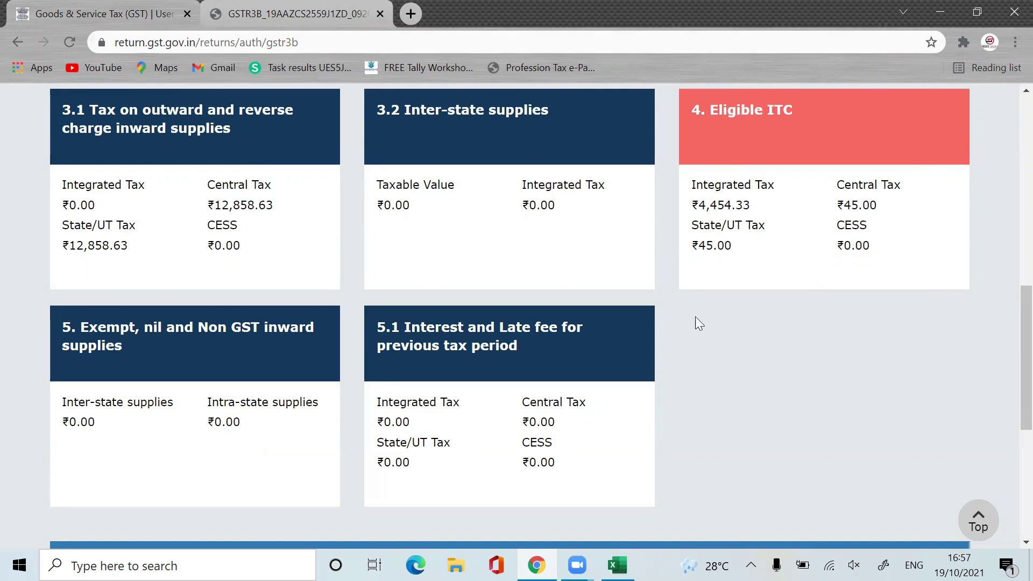
Step: Save the GSTR-3B return from the summary page and check the save status and the Eligible ITC tile
drag(1026, 354, 1007, 462)
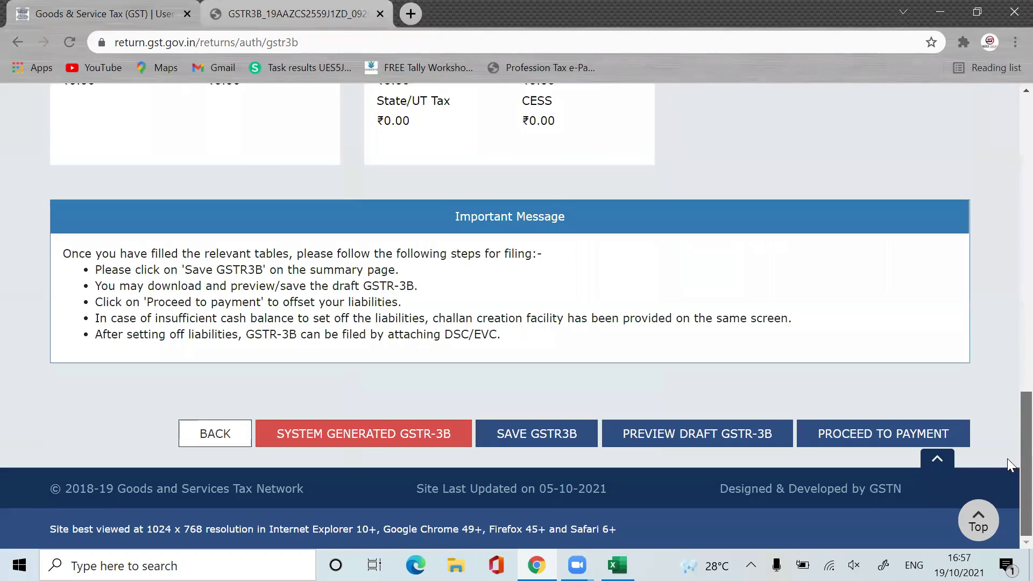
click(557, 433)
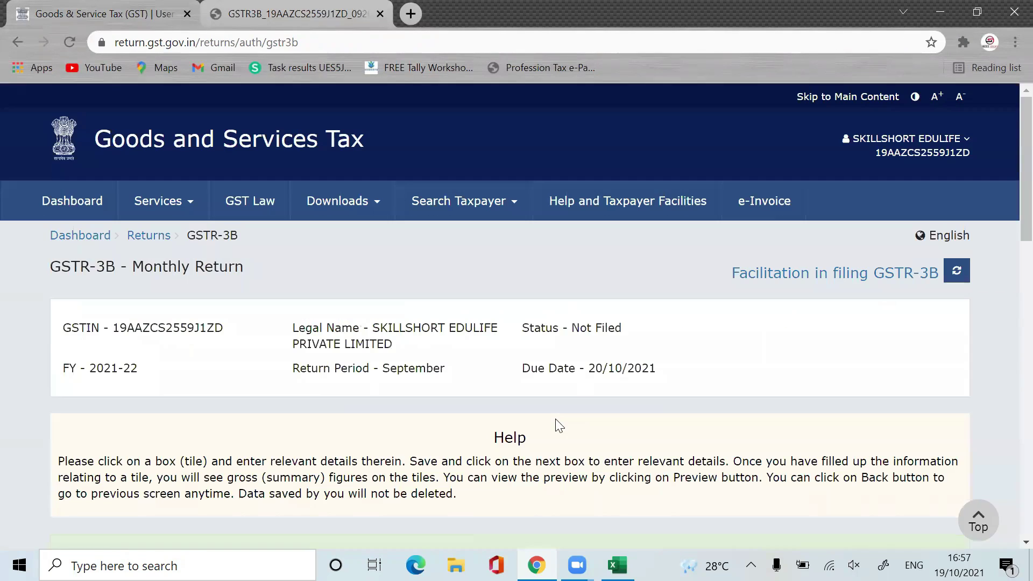
scroll(1009, 242, down, 3)
scroll(1007, 301, down, 3)
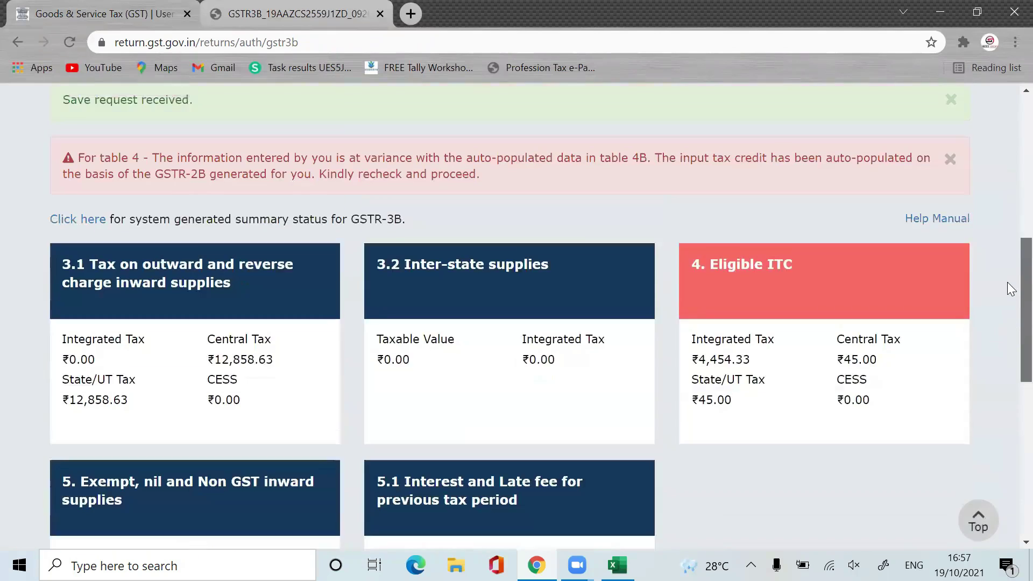
scroll(936, 299, up, 1)
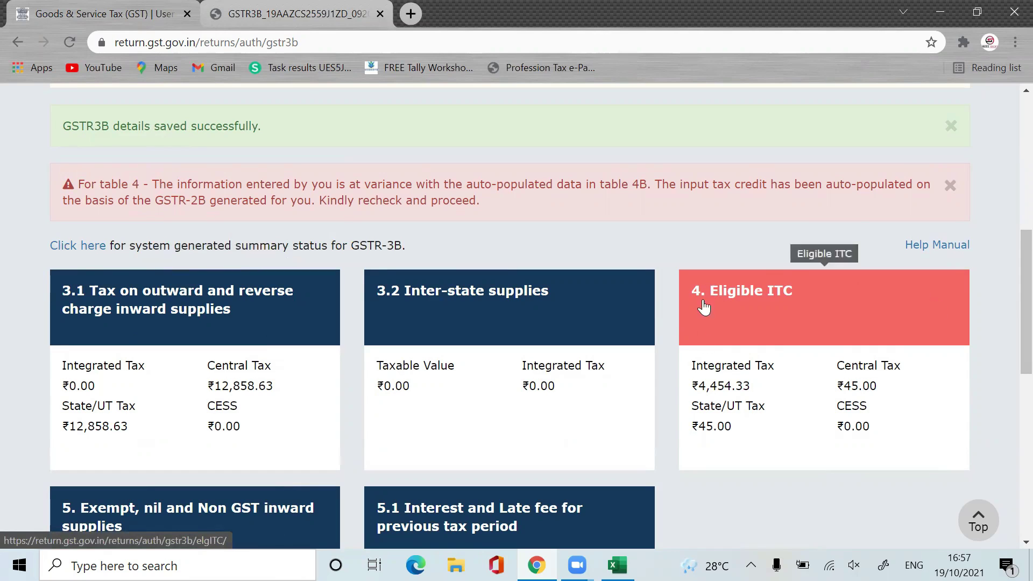
Step: Review the GSTR-3B summary page, dismiss the save notification and refresh the return
scroll(1009, 304, down, 7)
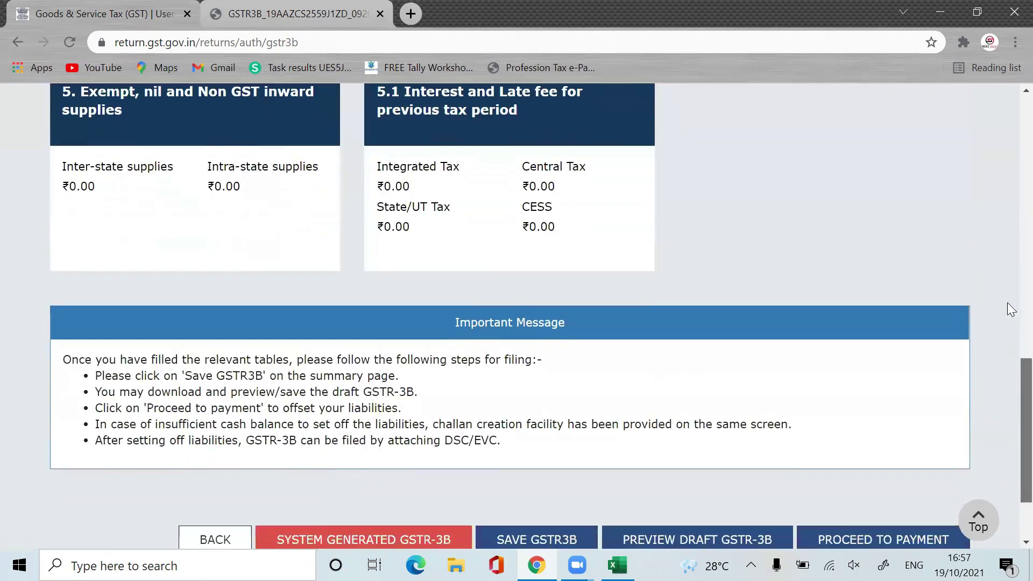
scroll(1007, 239, up, 10)
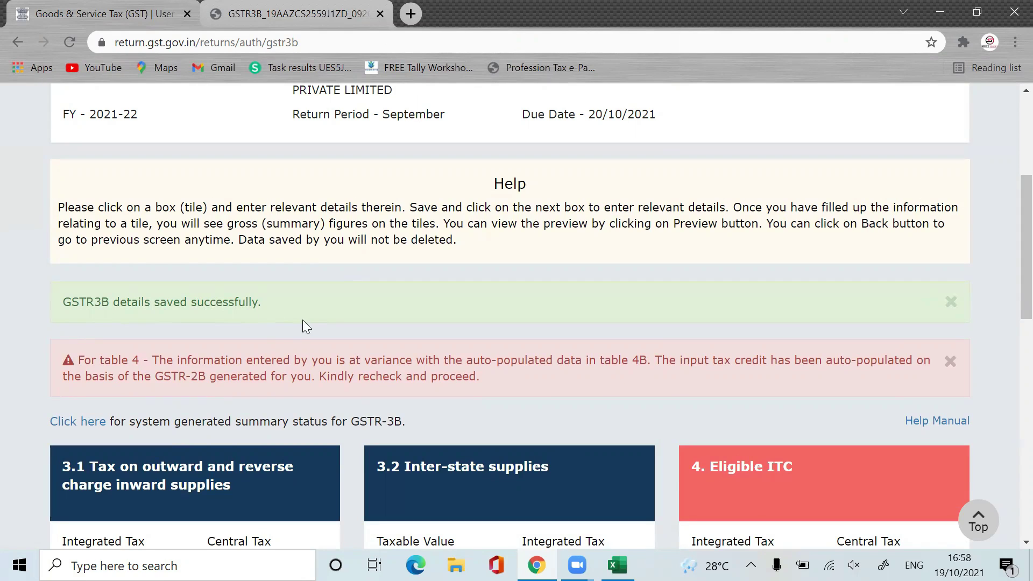
click(949, 301)
scroll(1007, 254, up, 5)
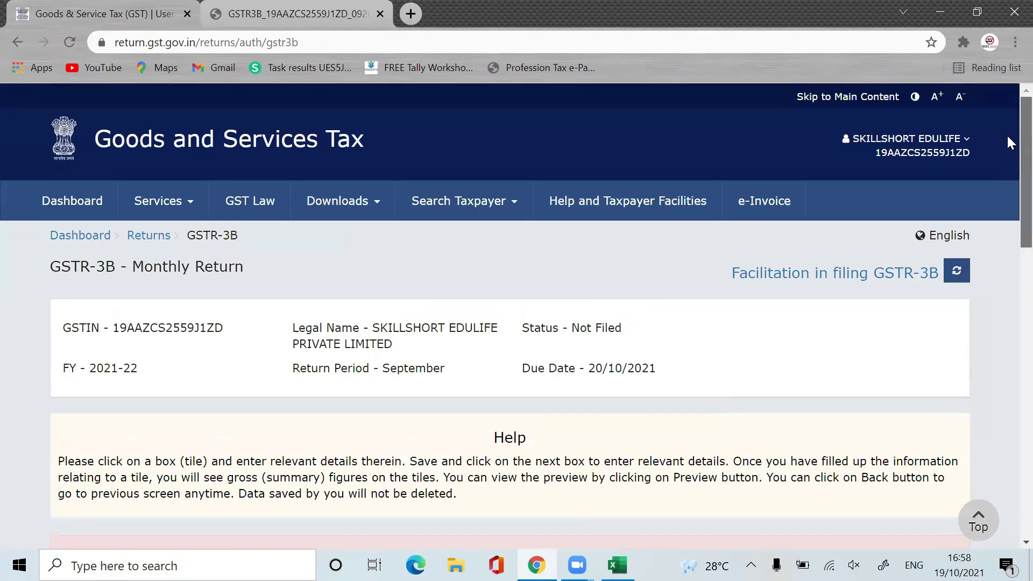
click(956, 277)
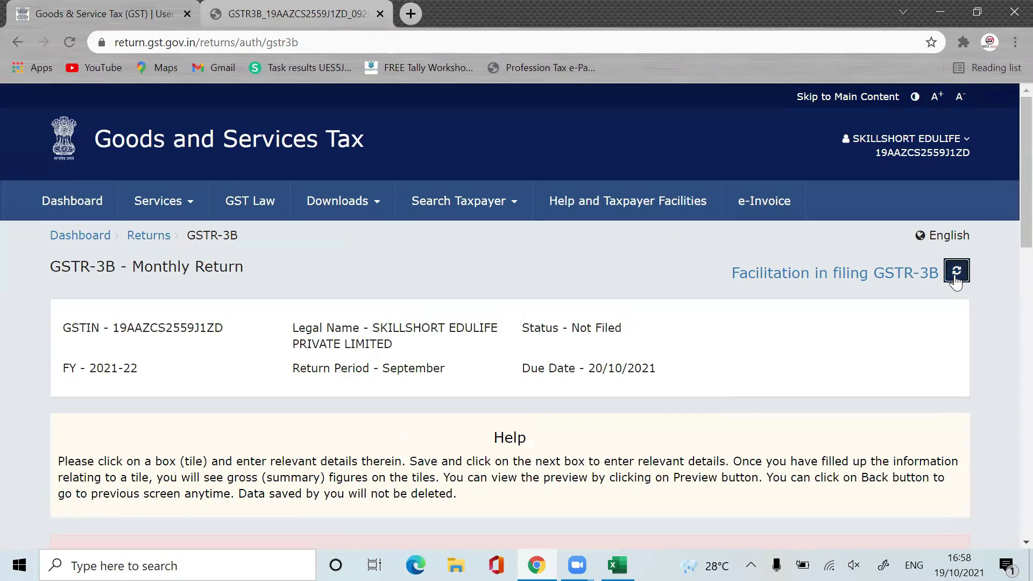
Step: Generate the draft GSTR-3B preview and save it as a PDF file on the Desktop
scroll(1007, 323, down, 10)
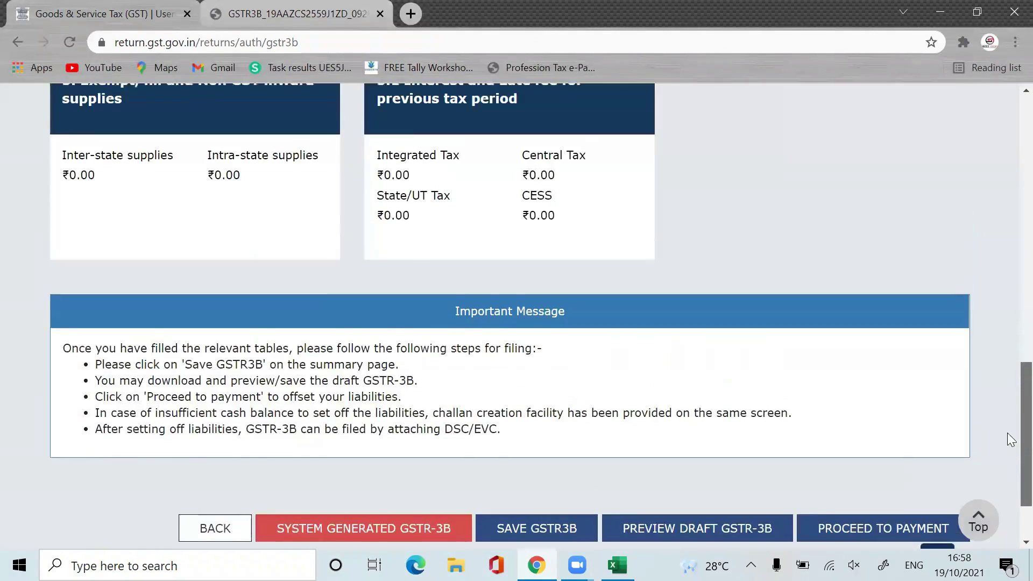
scroll(1008, 452, down, 10)
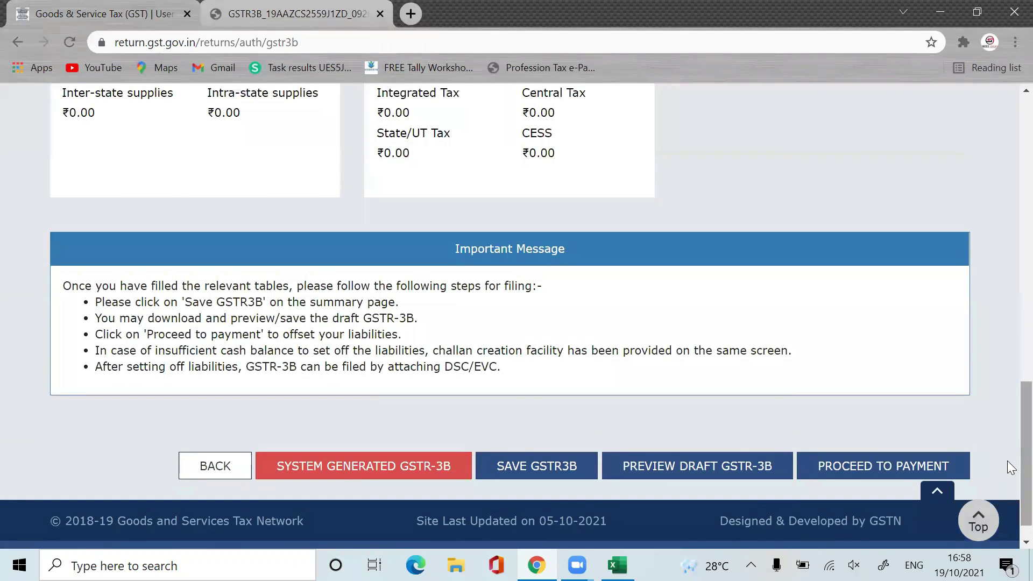
click(731, 465)
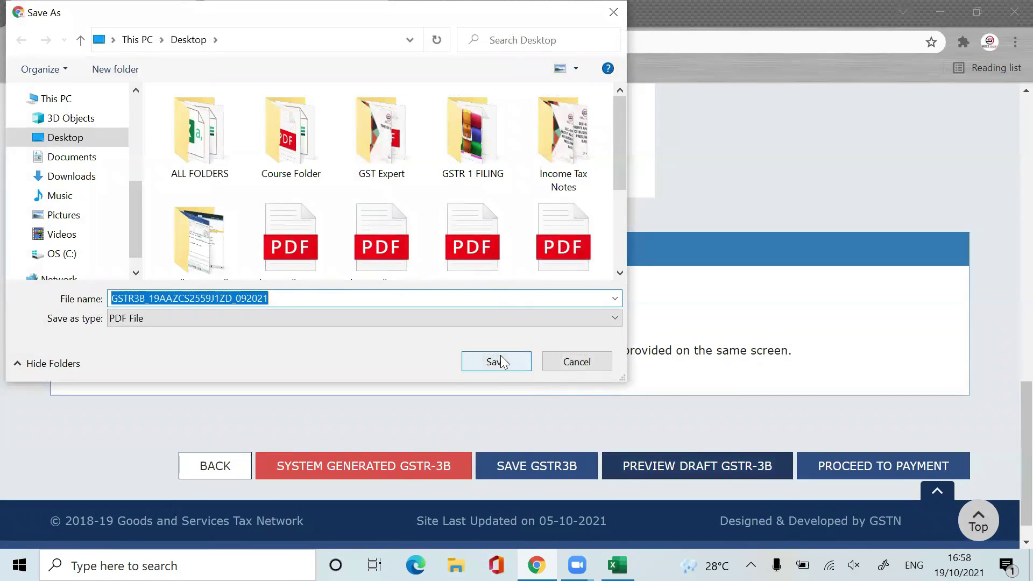
click(496, 361)
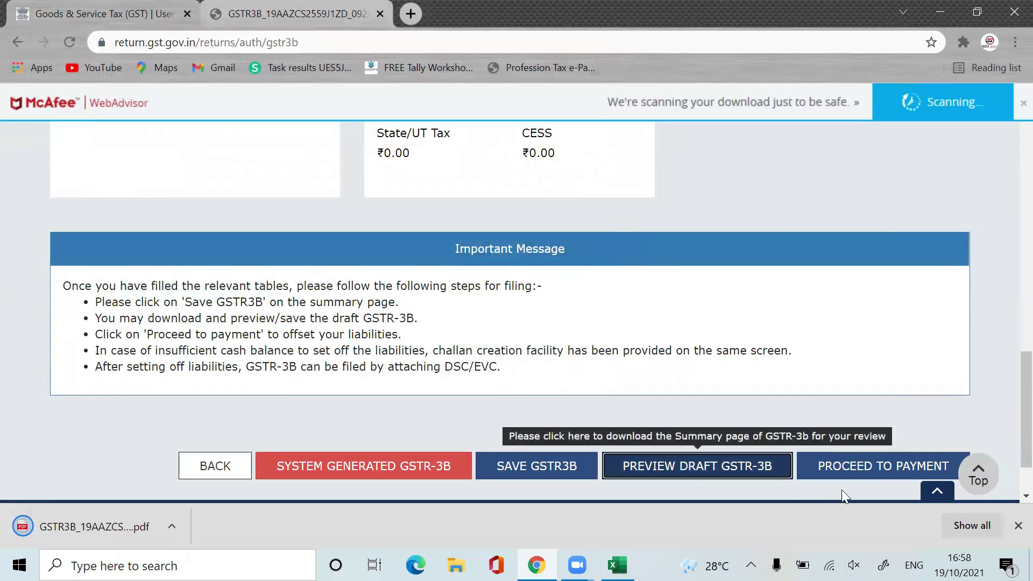
Step: Proceed to payment past the table 4 variance warning and view the cash ledger balance
click(859, 465)
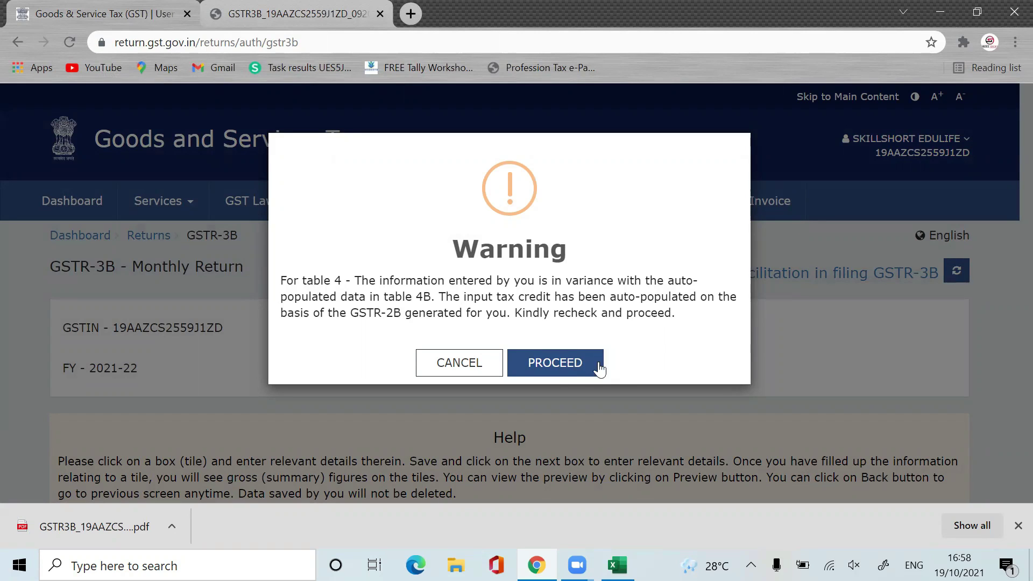
click(554, 363)
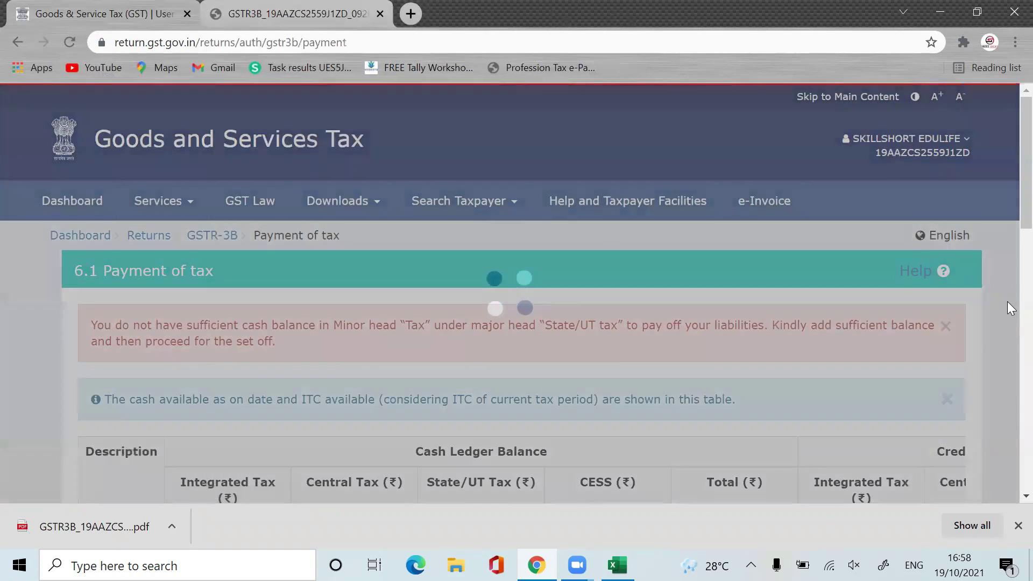
scroll(1007, 305, down, 5)
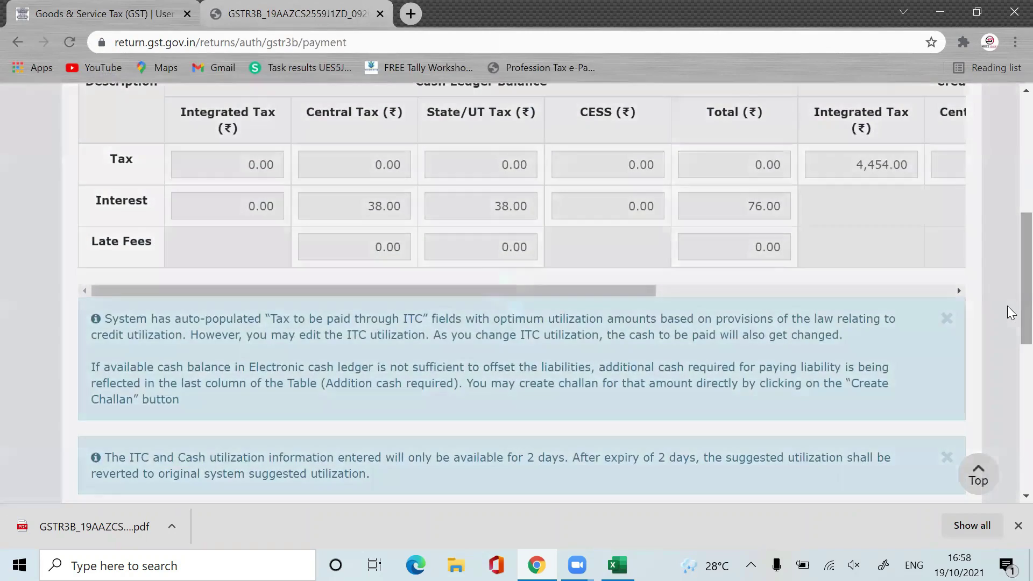
scroll(1010, 262, up, 2)
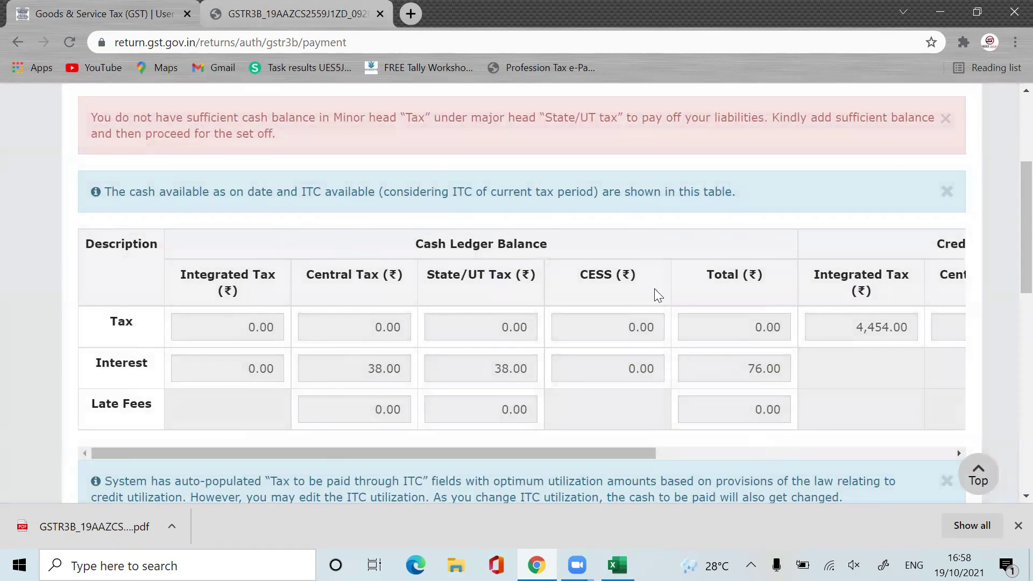
Step: Examine the credit ledger balance including the current month's credit, and the notes on ITC utilization
drag(511, 452, 712, 452)
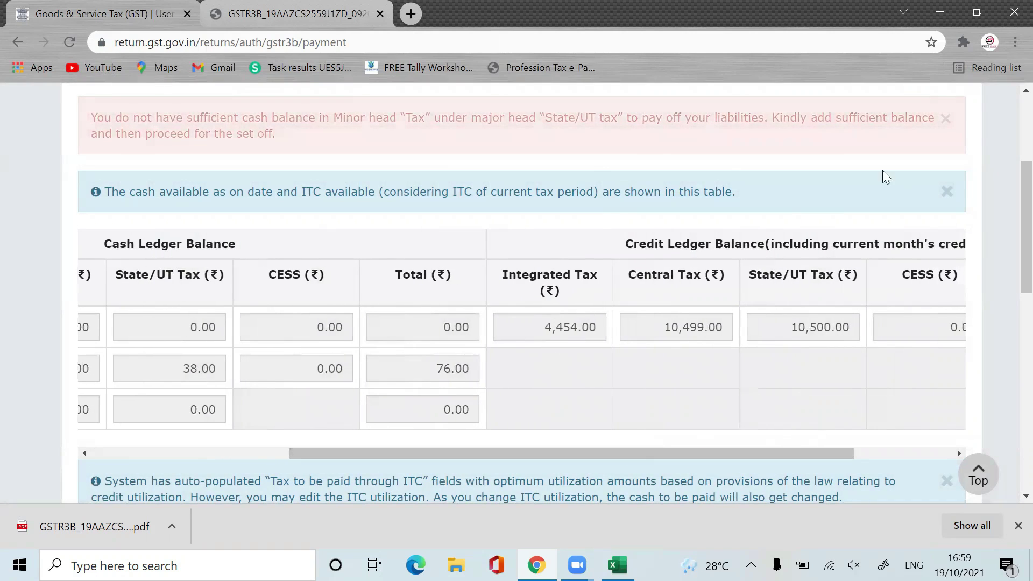
drag(822, 449, 950, 440)
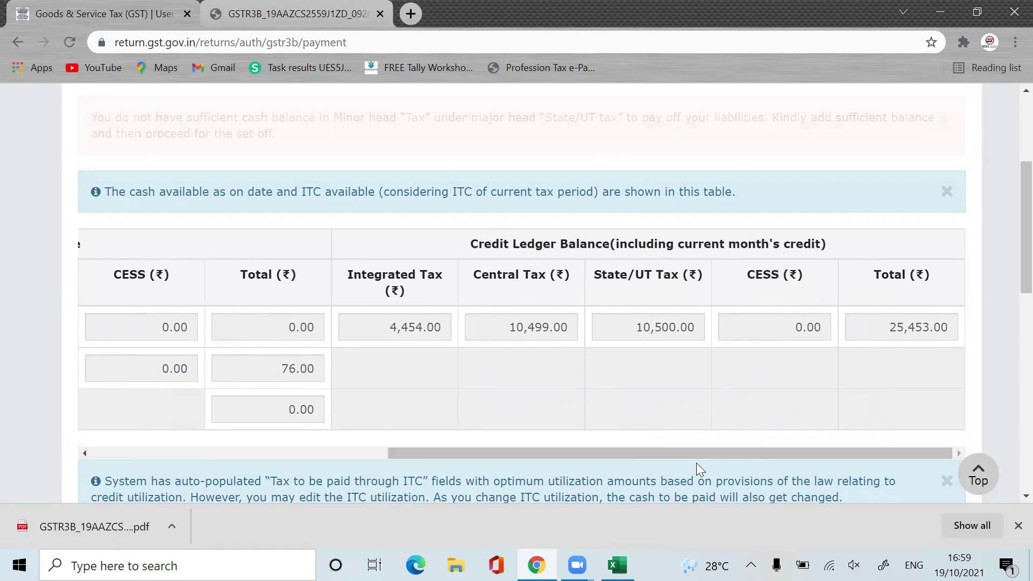
drag(677, 453, 735, 434)
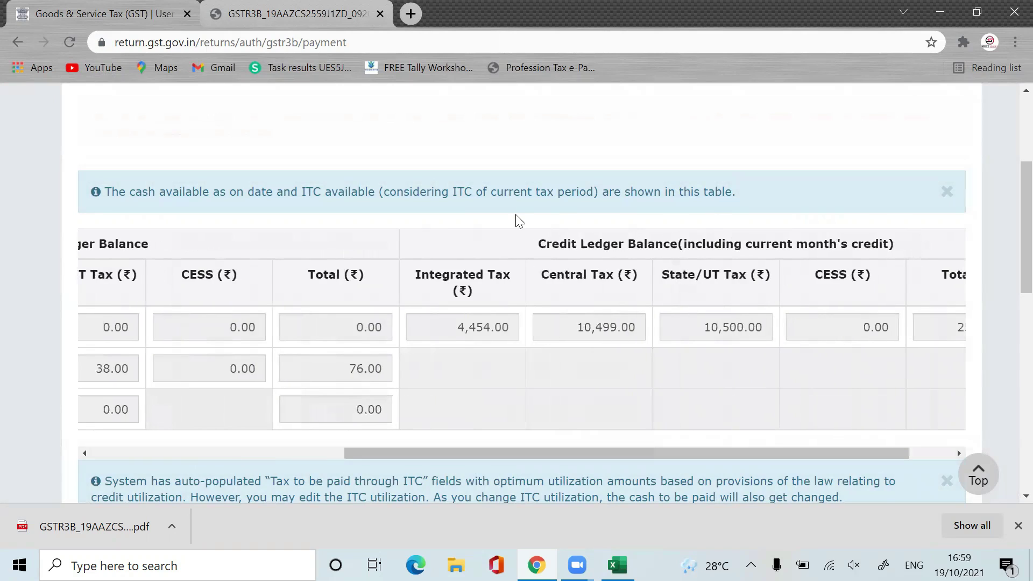
scroll(737, 300, down, 1)
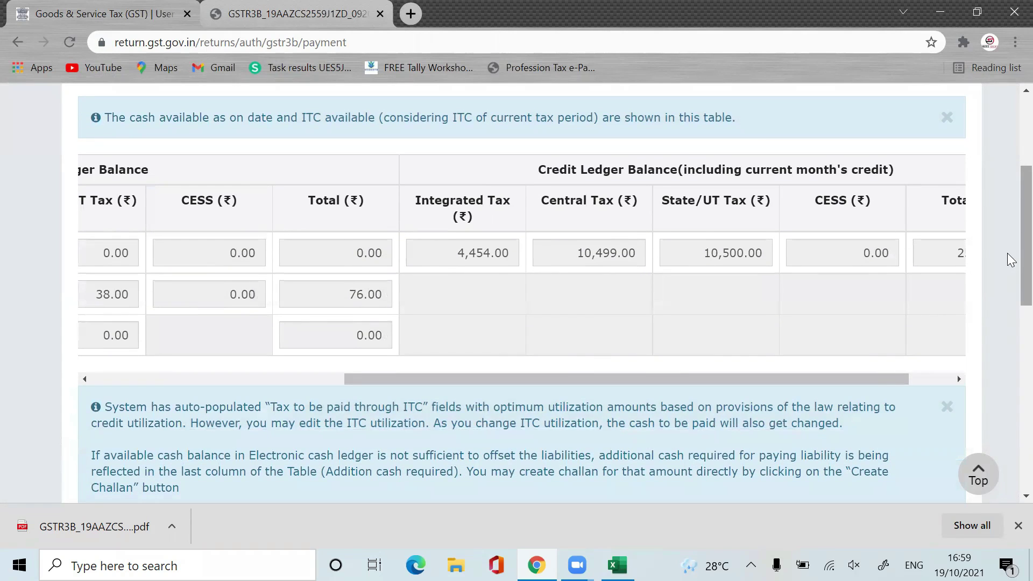
scroll(1009, 323, down, 3)
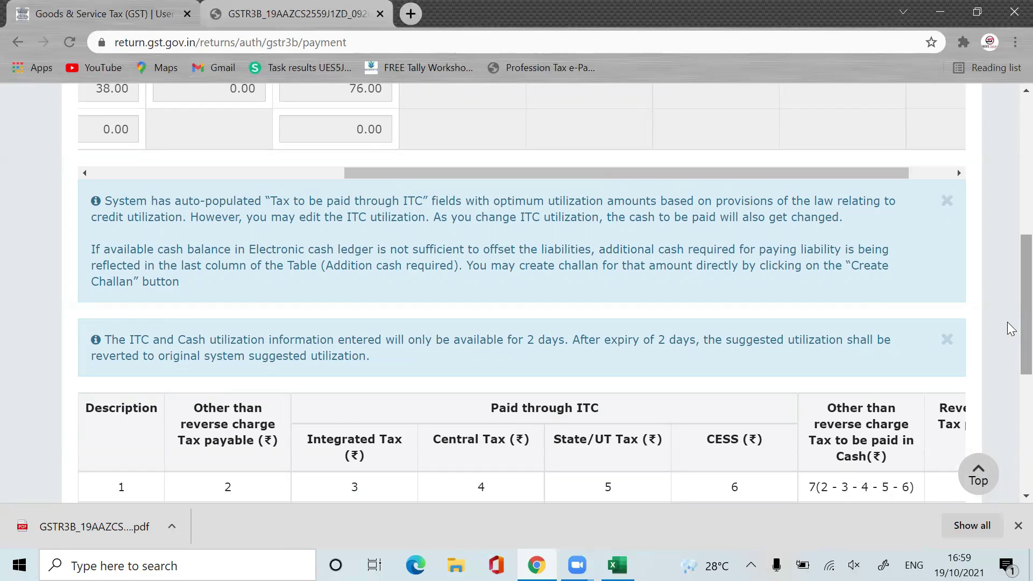
Step: Examine the tax payment table from the amounts paid through ITC across to the Additional Cash required column
drag(1026, 312, 1026, 391)
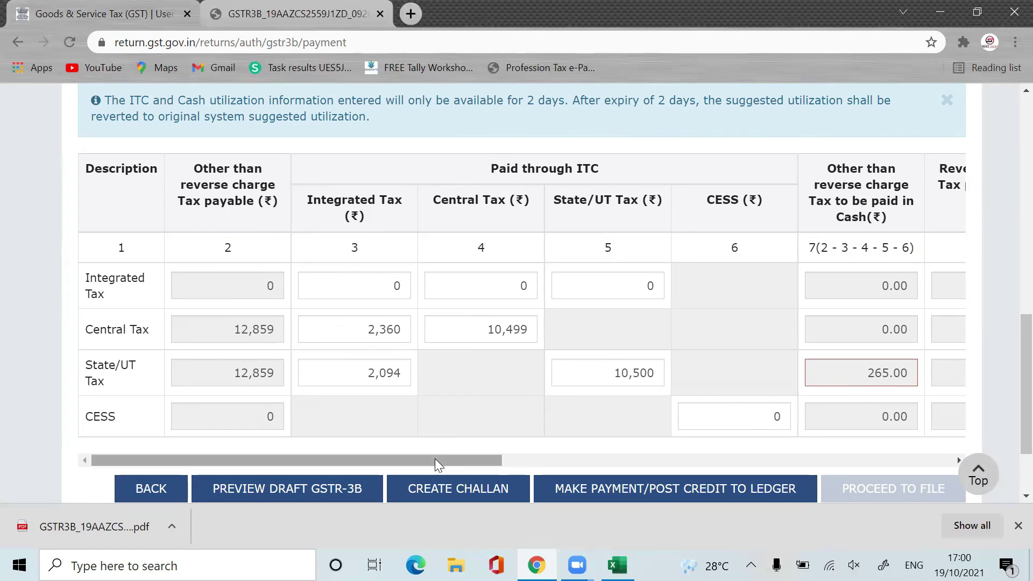
drag(435, 459, 933, 444)
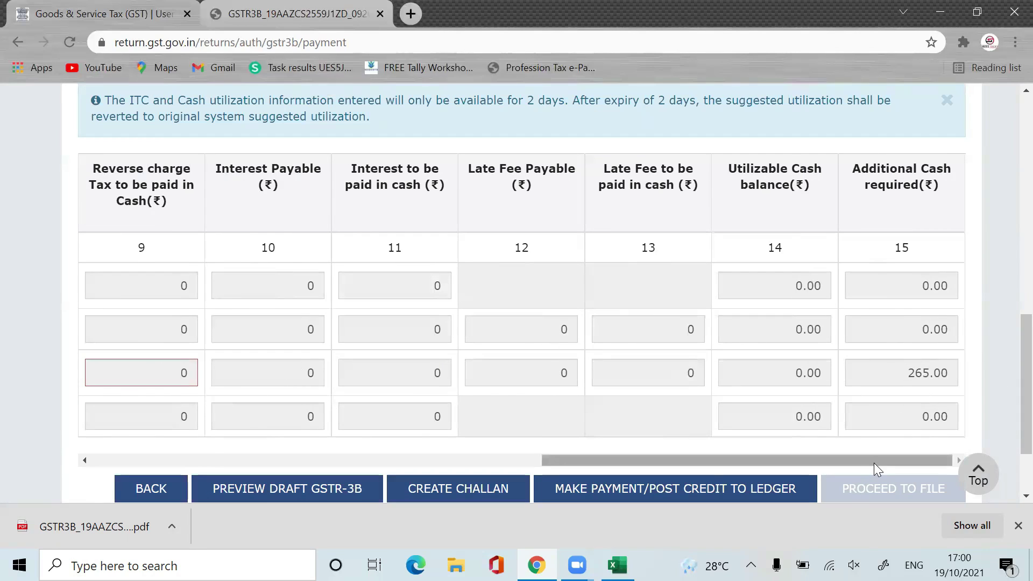
drag(873, 462, 412, 464)
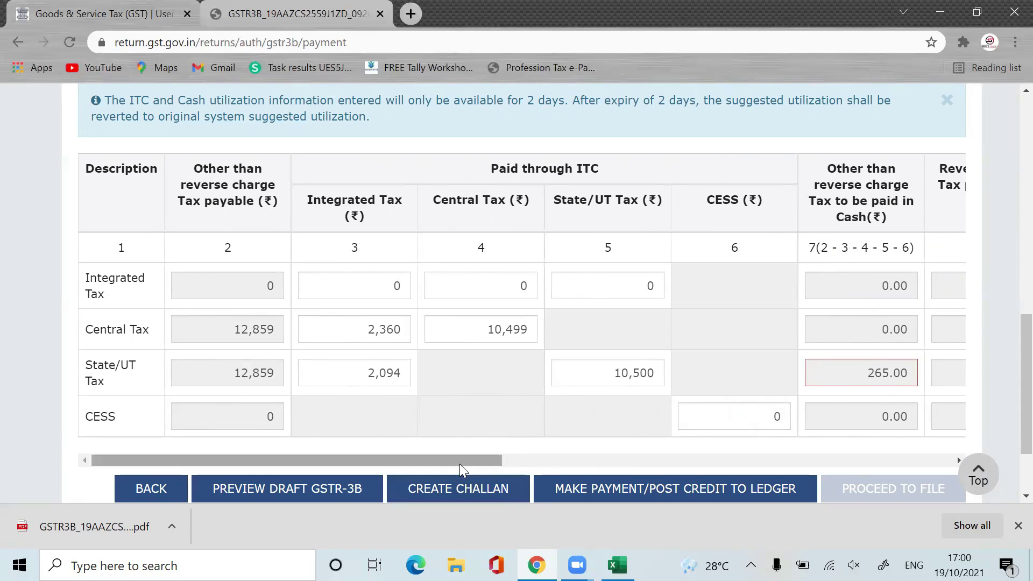
drag(460, 463, 1011, 446)
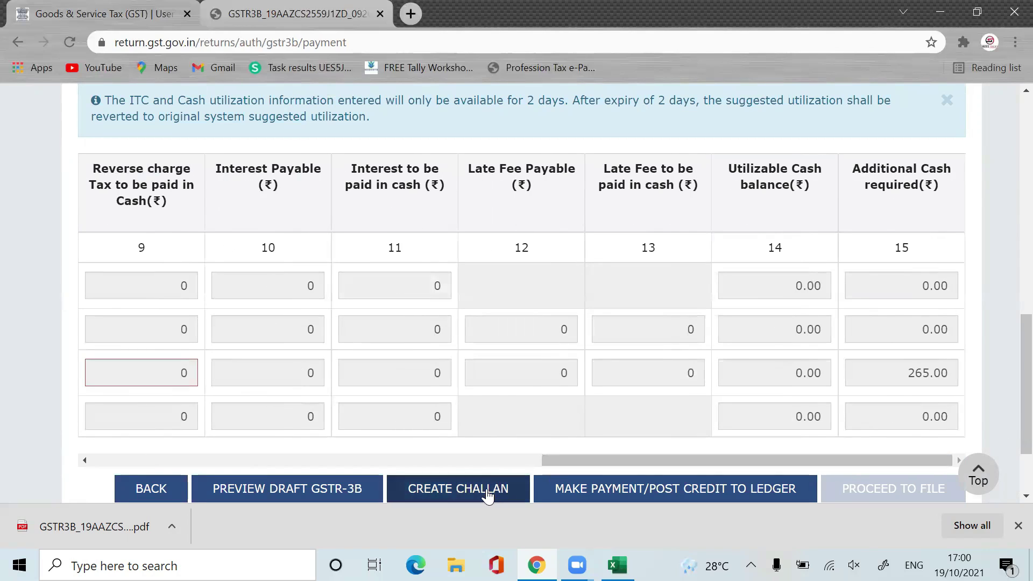
Step: Create a challan for the additional cash required and review its reason and Details of Deposit
click(506, 488)
click(462, 492)
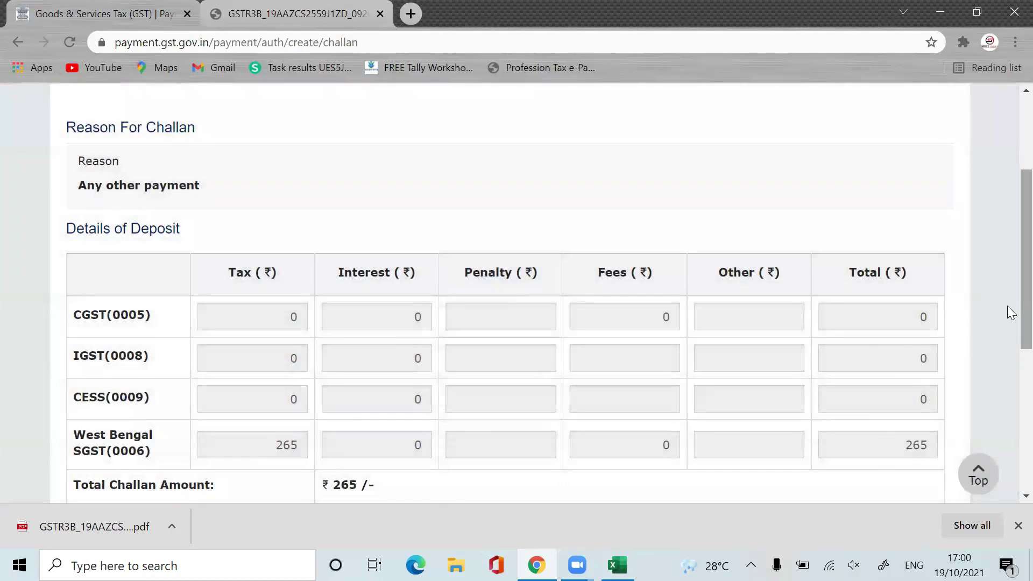
drag(1007, 306, 1007, 209)
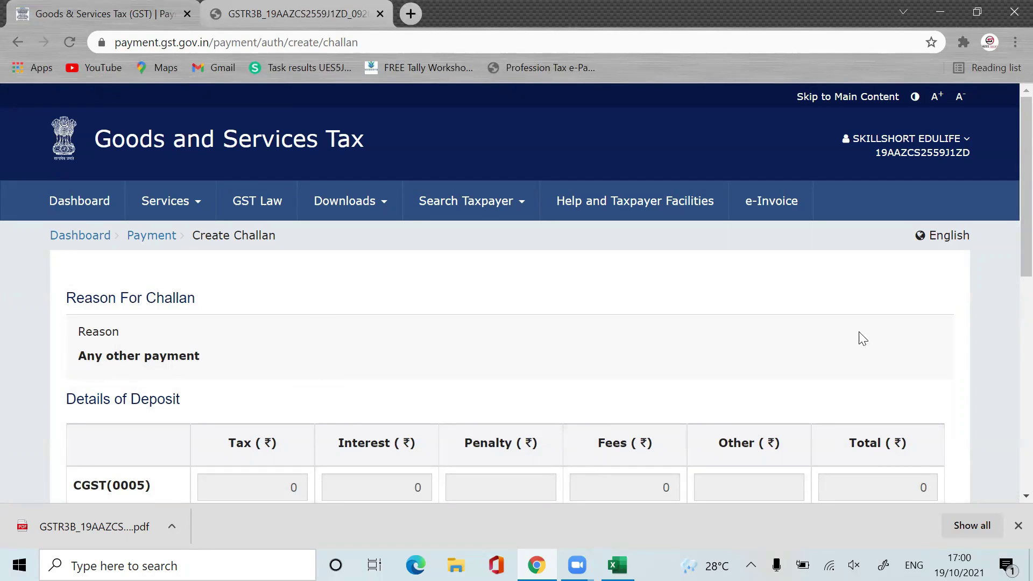
drag(1007, 195, 1010, 310)
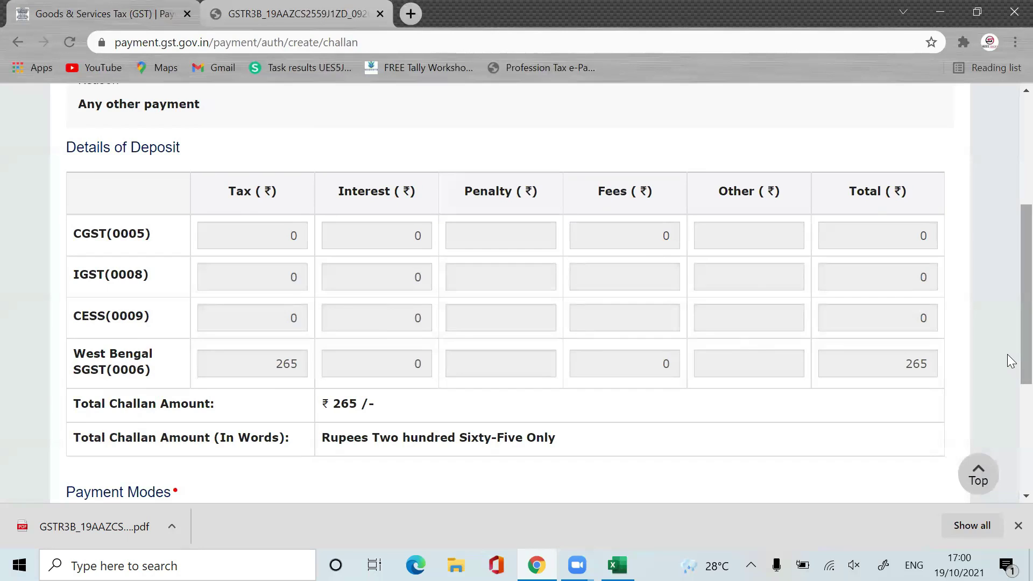
Step: Generate the challan with NEFT/RTGS as the payment mode and AXIS BANK as the remitting bank
drag(1009, 374, 1007, 441)
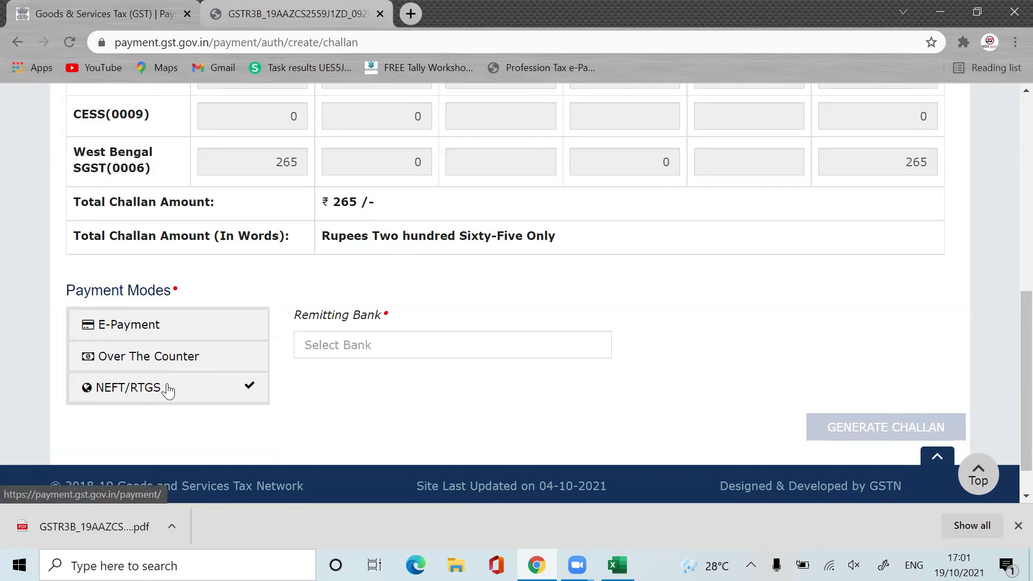
click(415, 334)
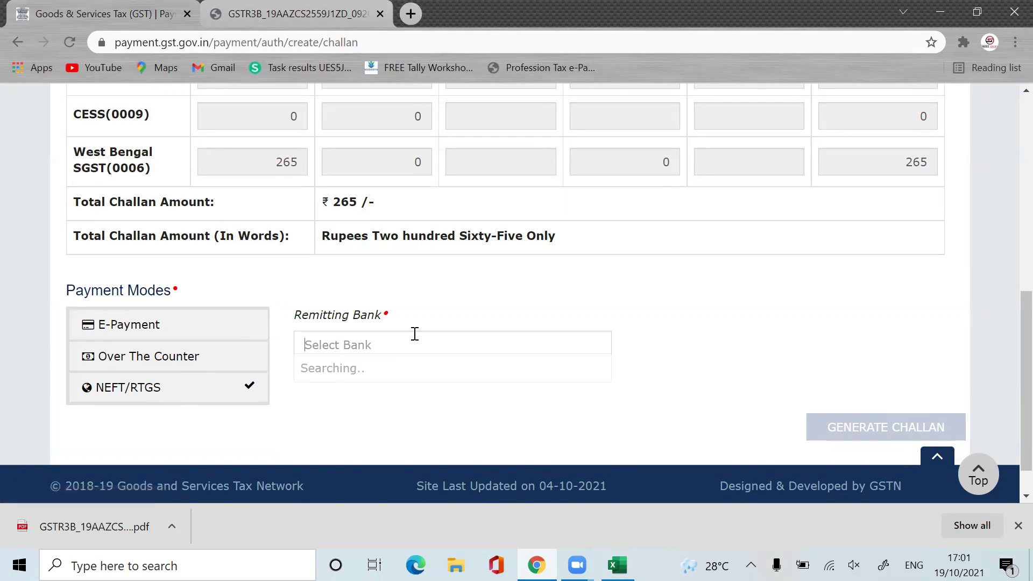
text(AX)
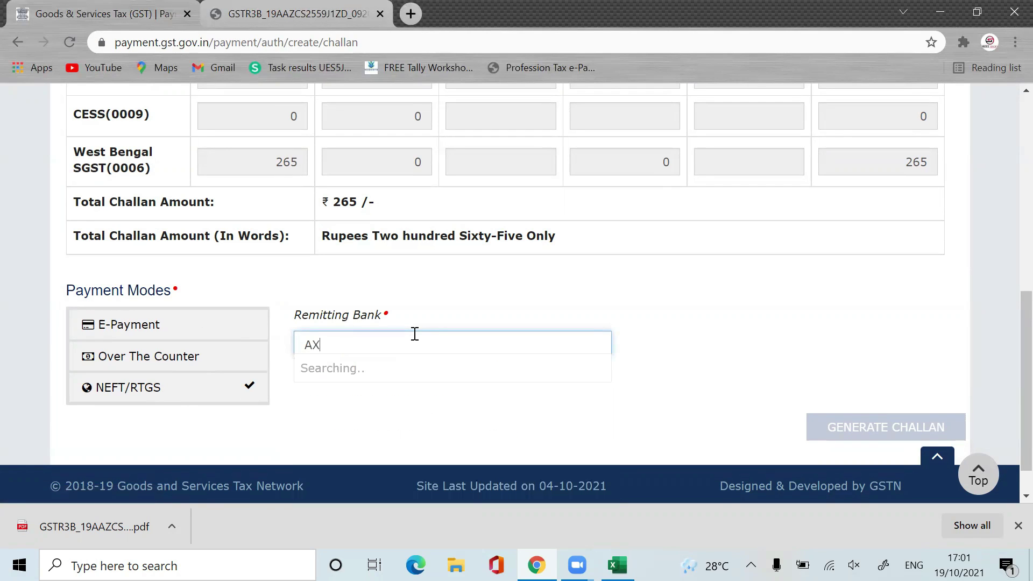
text(IS BAN)
click(395, 369)
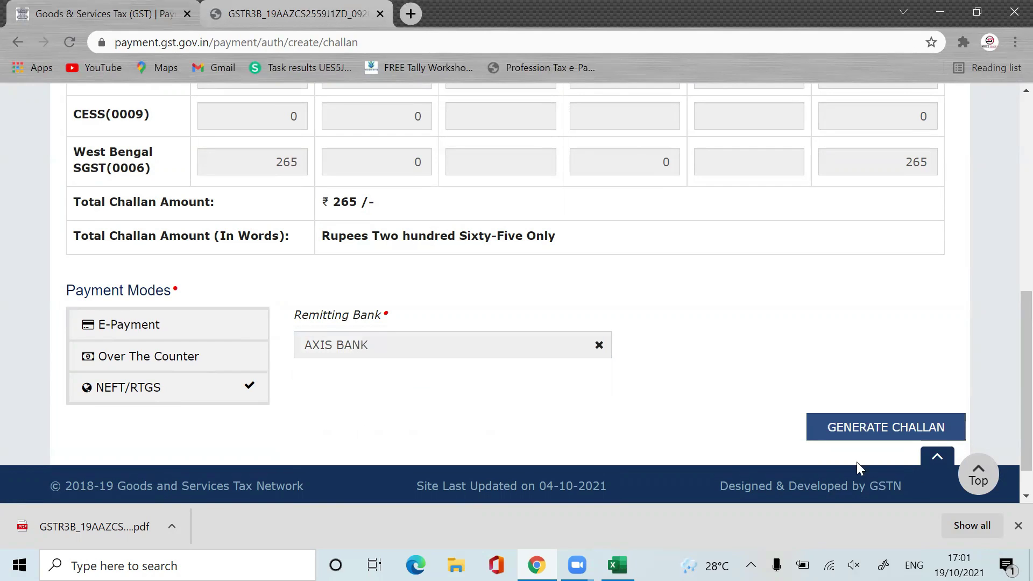
click(903, 432)
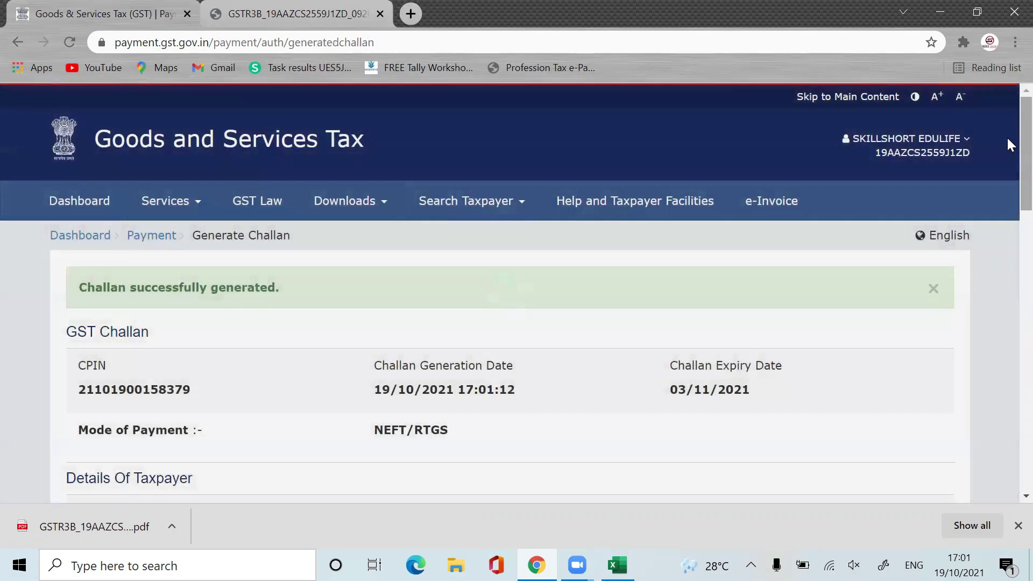
Step: Review the generated challan's deposit and NEFT beneficiary details, and dismiss the success notice
scroll(1007, 161, down, 10)
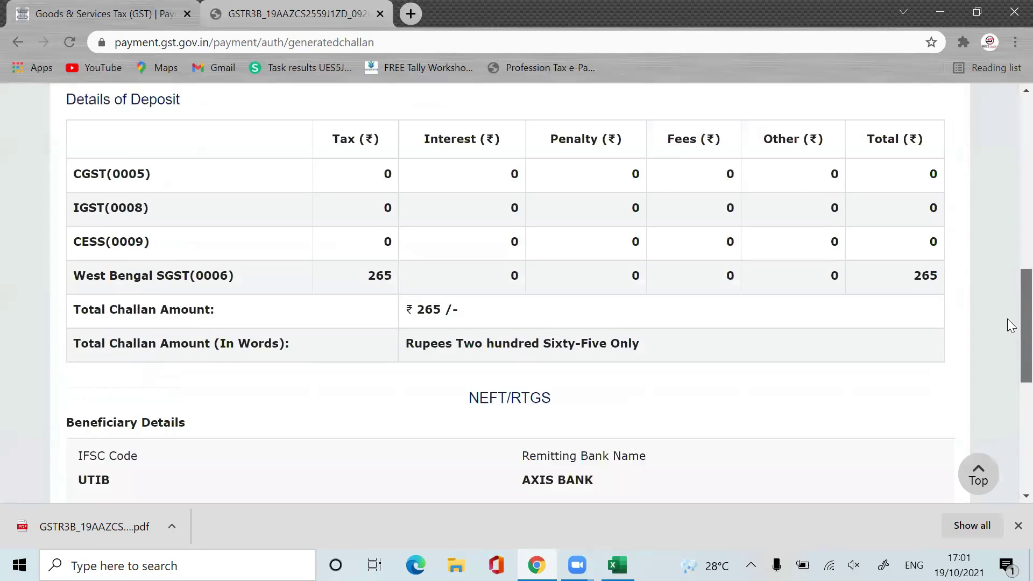
scroll(1010, 325, down, 5)
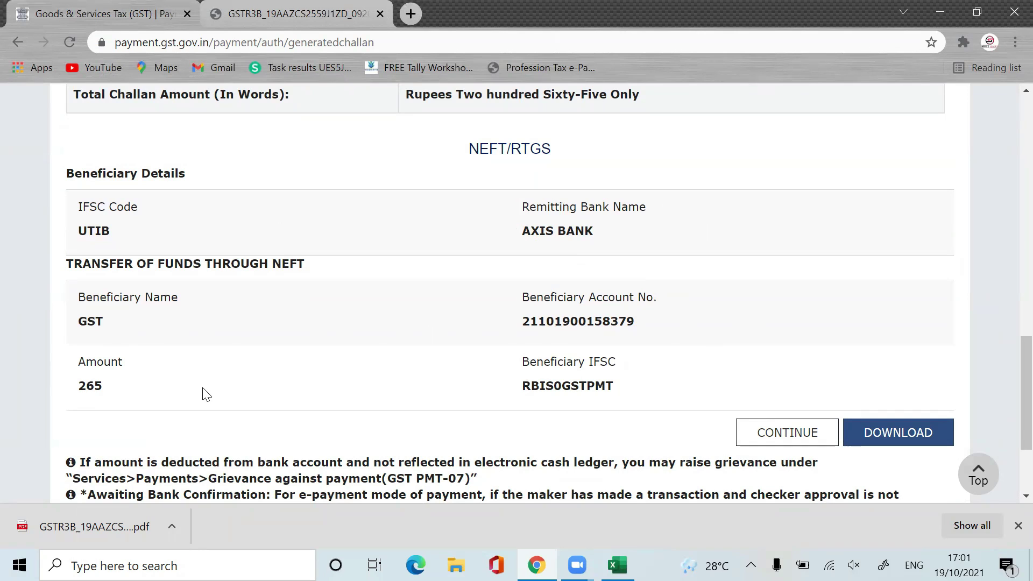
scroll(1008, 322, up, 15)
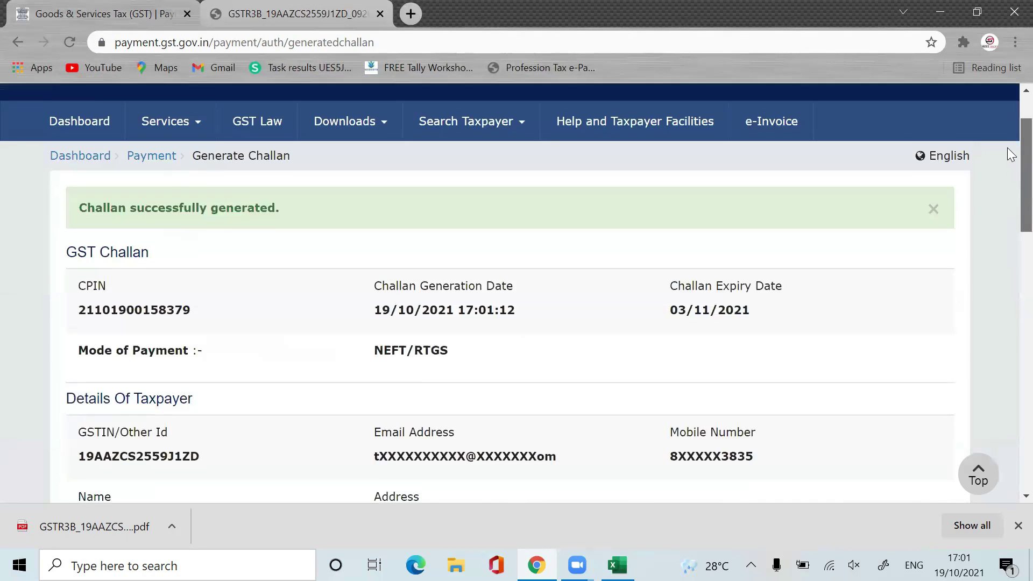
scroll(1009, 140, up, 2)
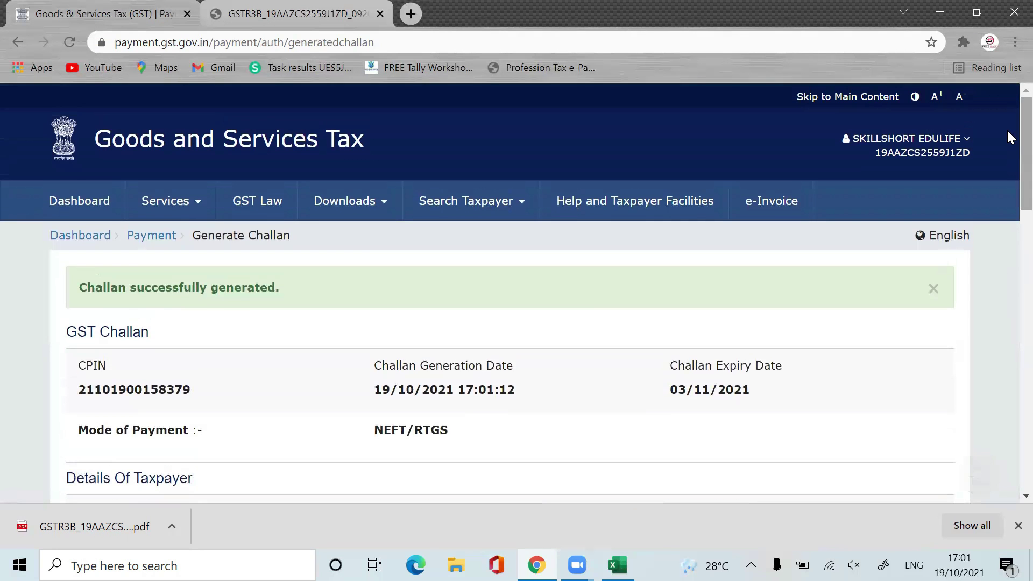
click(933, 290)
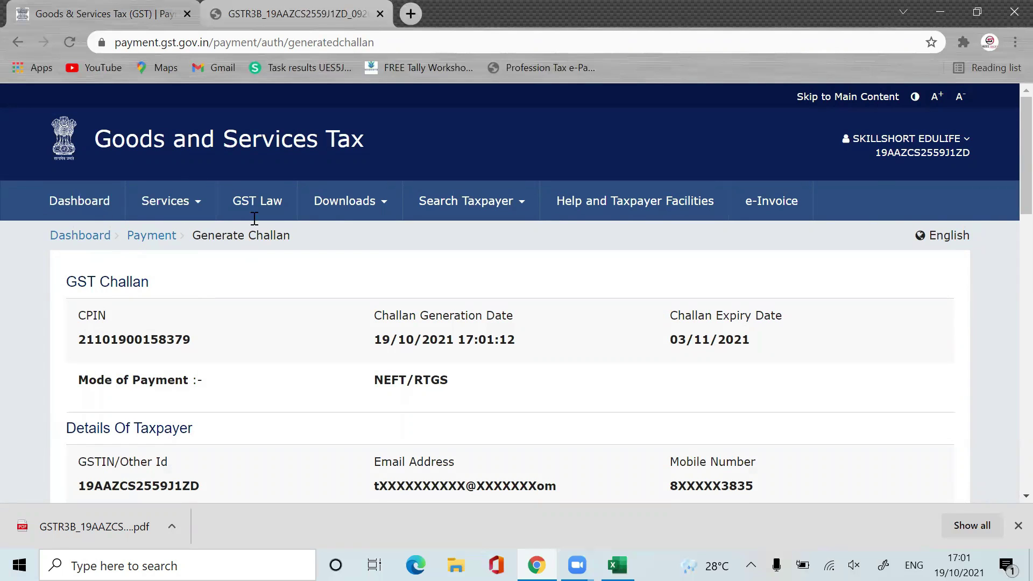
Step: Open the challan history and examine the deposit status of the newly generated challan
click(198, 199)
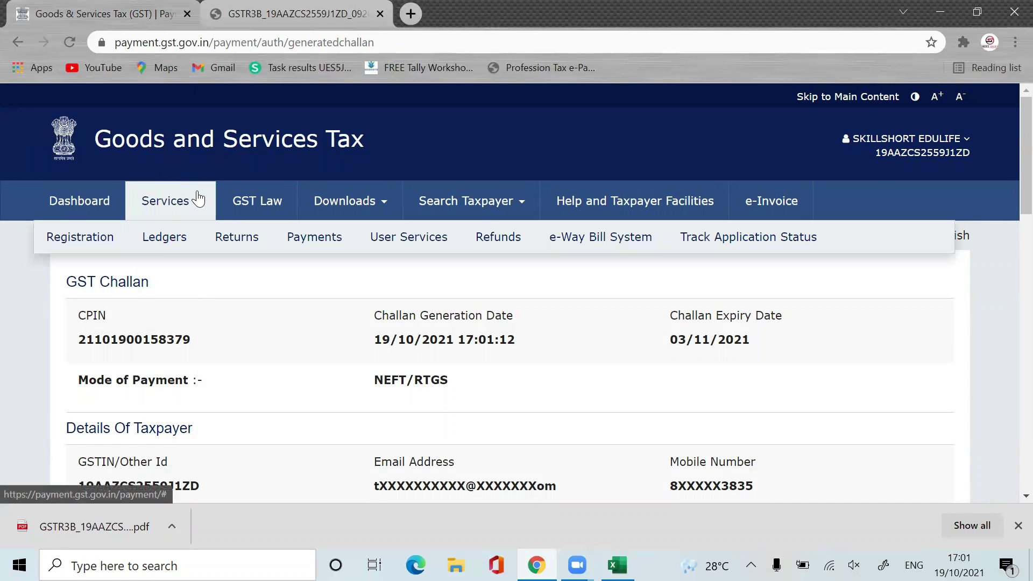
mouse_move(312, 236)
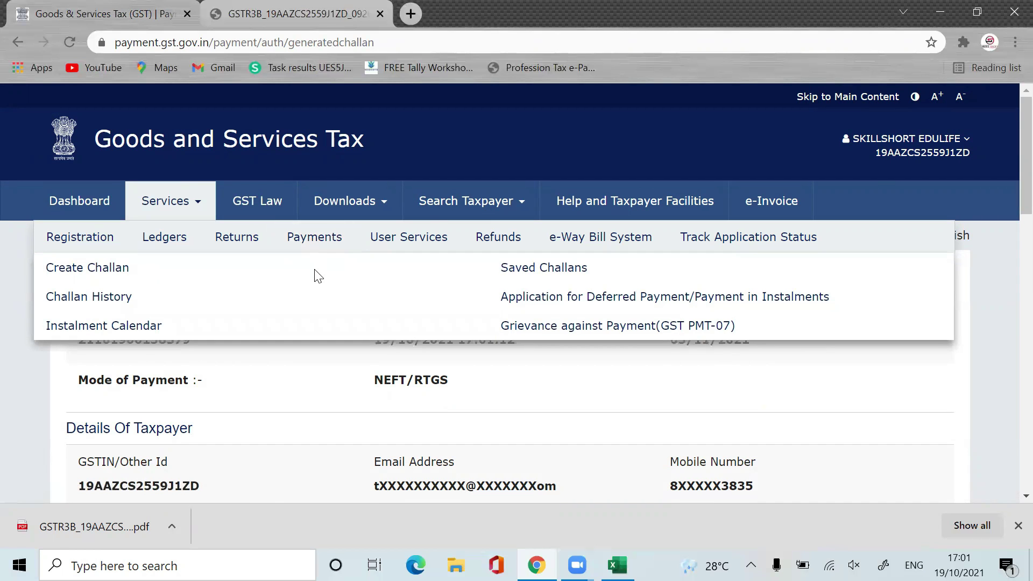
click(114, 298)
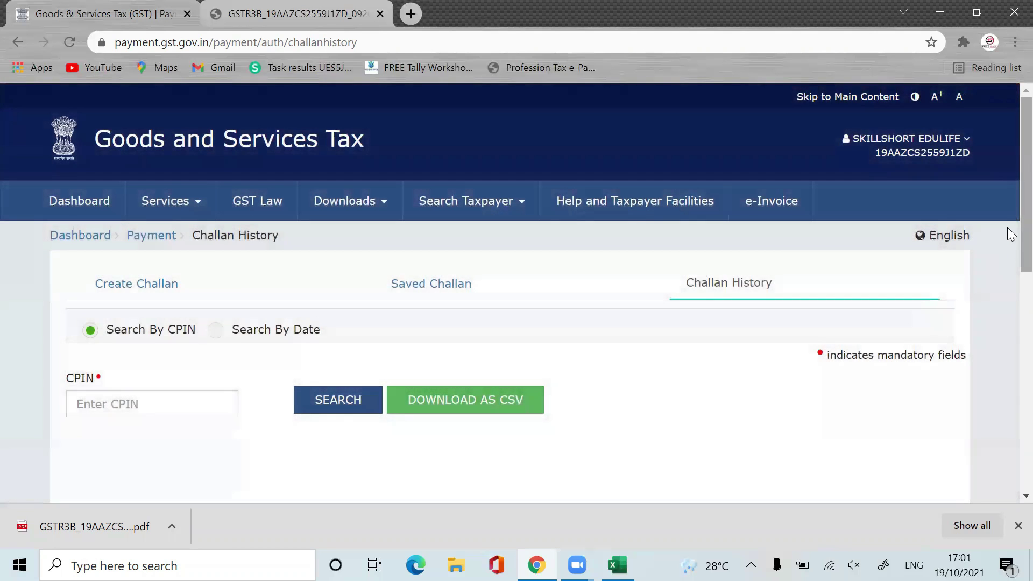
drag(1025, 252, 1025, 376)
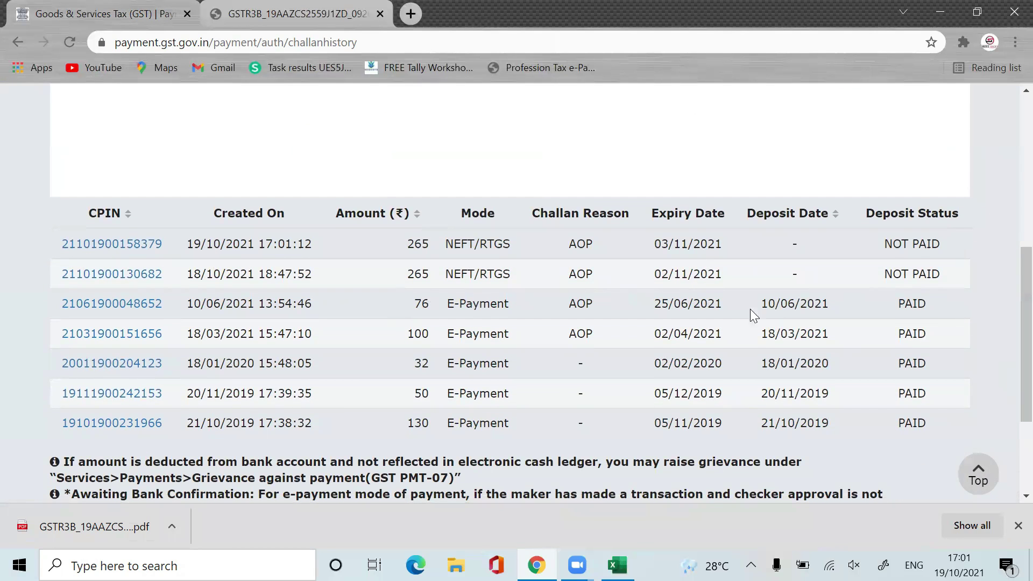
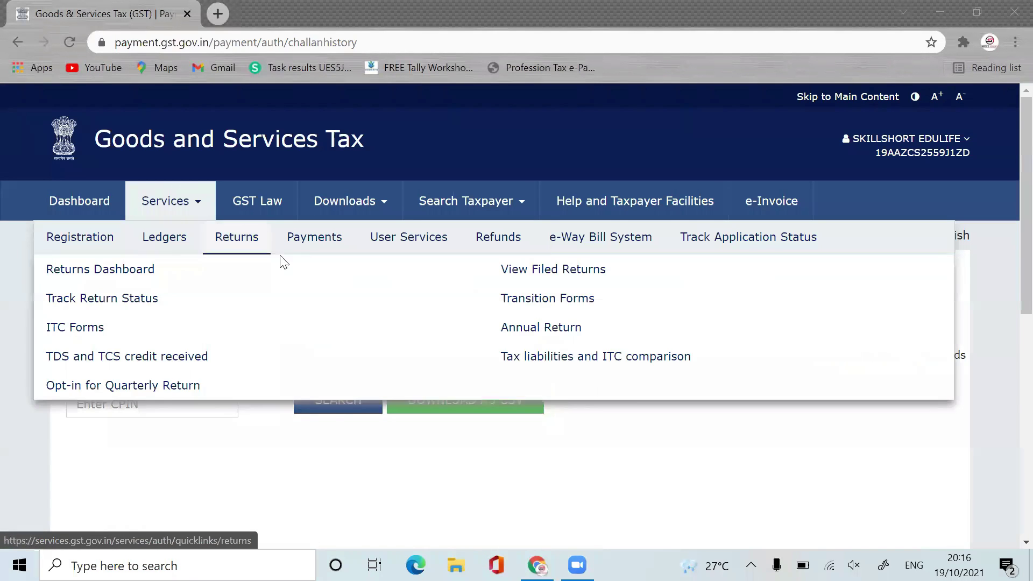
Step: Reload the challan history and recheck the latest challan's deposit date and deposit status
mouse_move(345, 249)
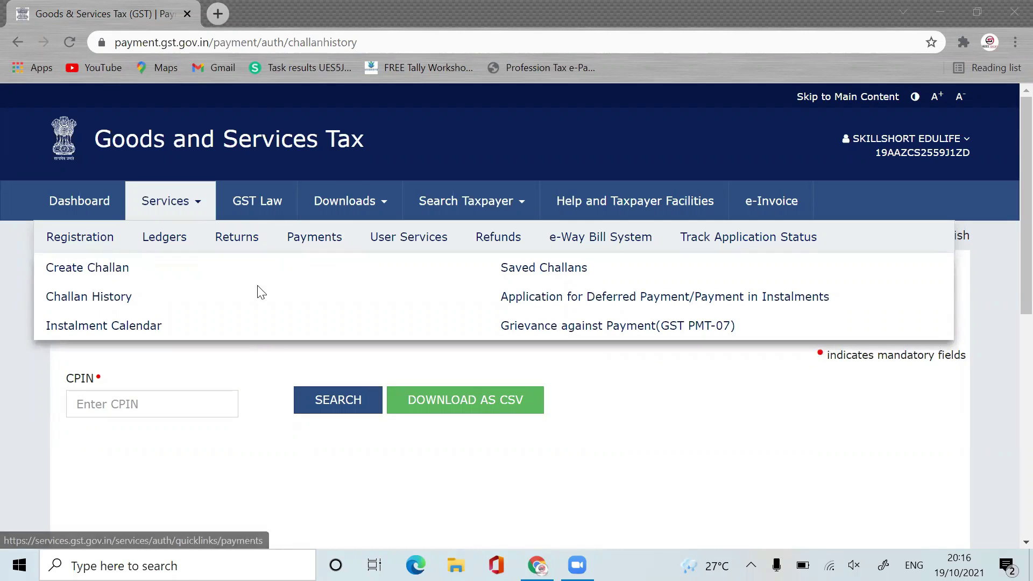
click(126, 299)
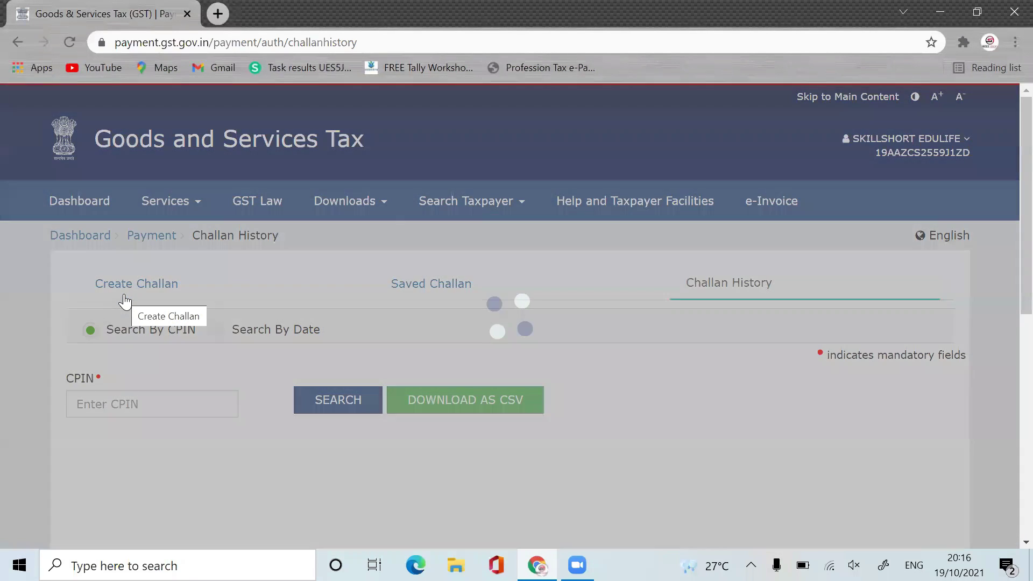
scroll(1011, 318, down, 3)
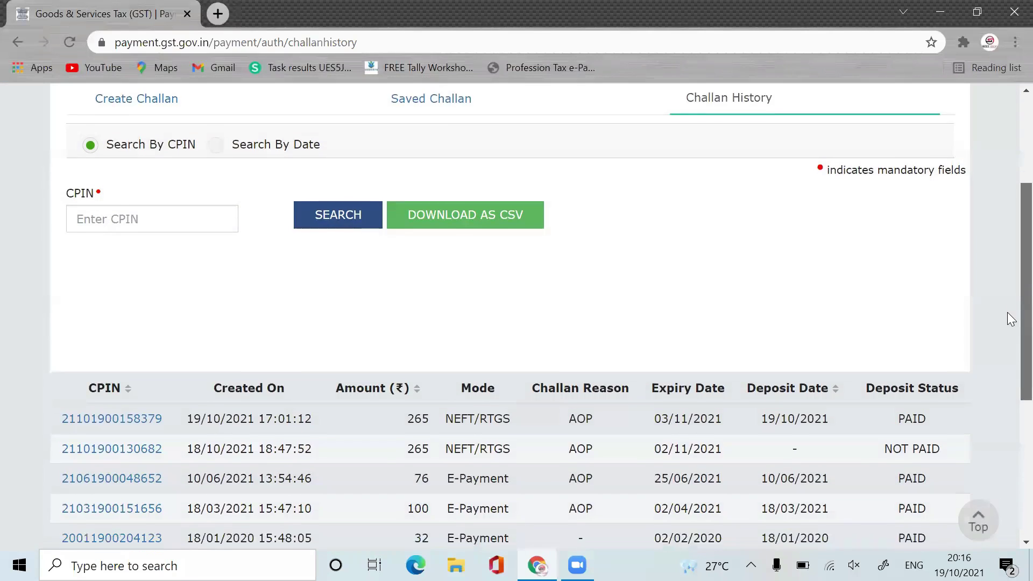
scroll(1010, 319, down, 2)
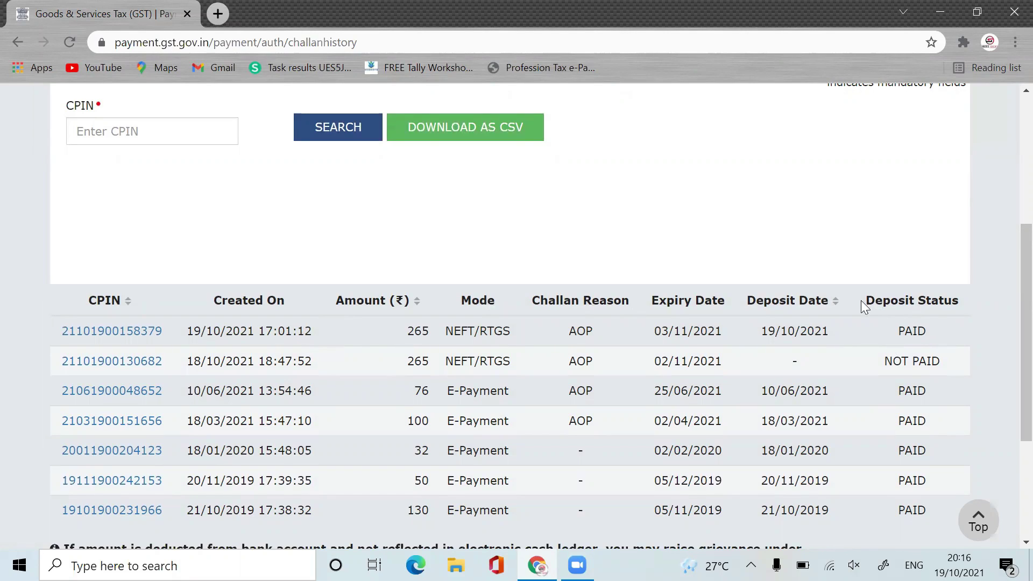
scroll(1006, 274, up, 5)
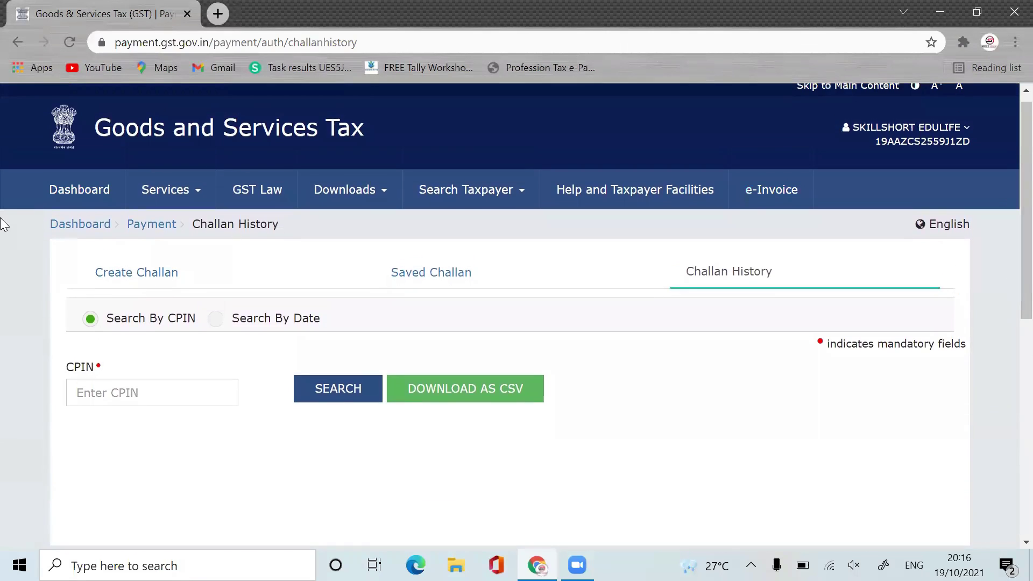
Step: Open the Returns Dashboard and search for the returns of Quarter 2 (Jul - Sep), September, financial year 2021-22
click(213, 195)
mouse_move(233, 226)
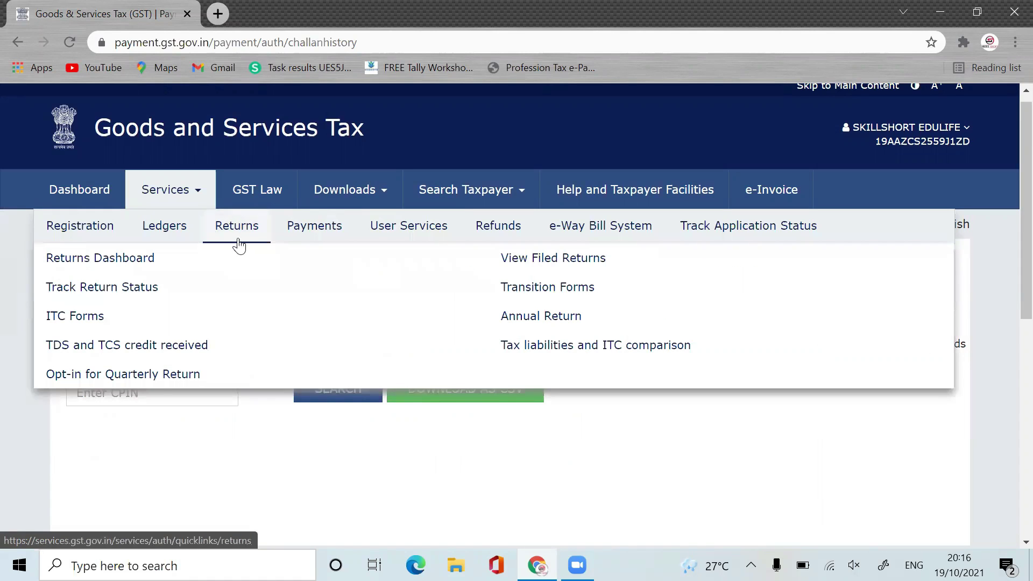
click(149, 257)
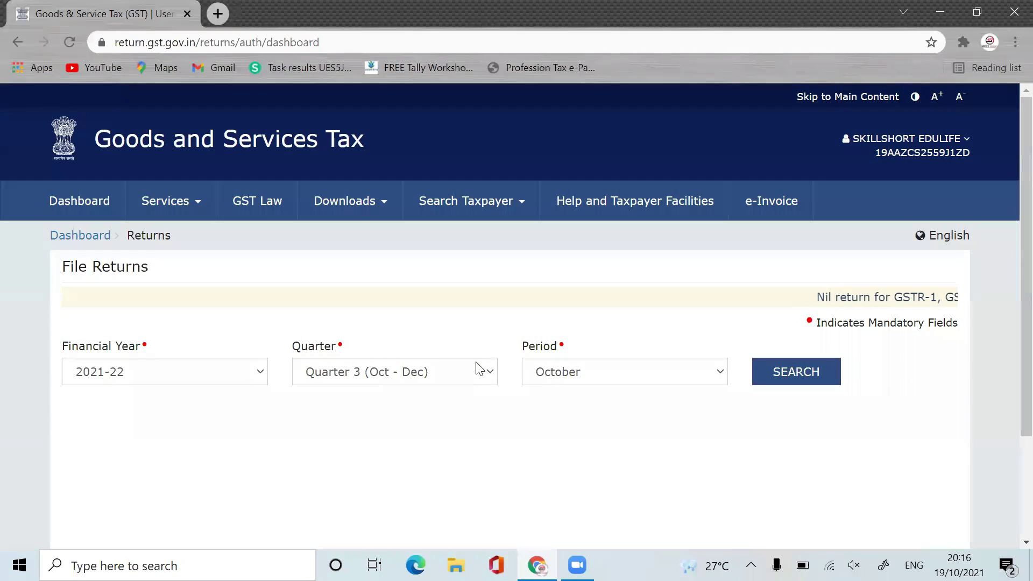
click(477, 366)
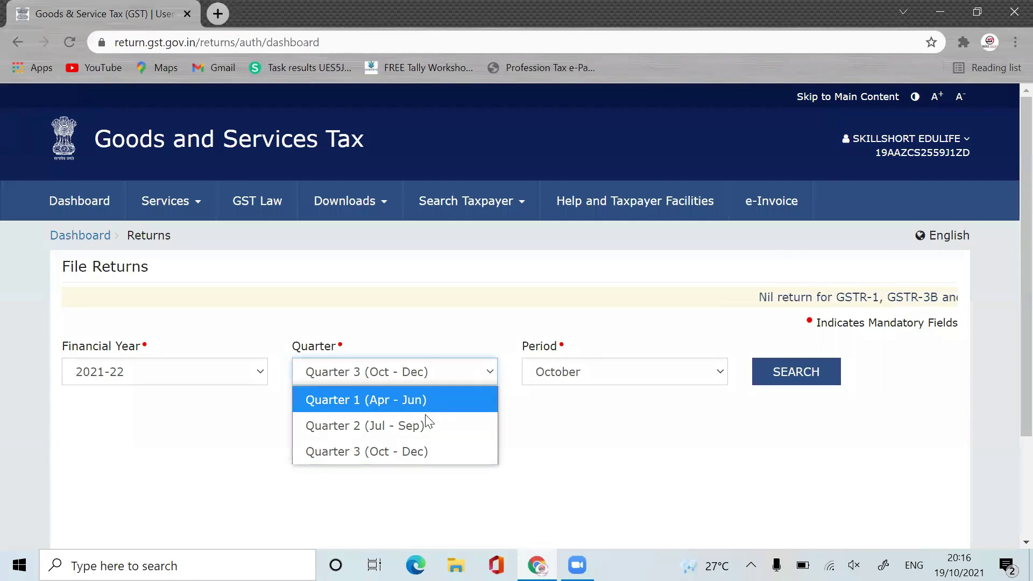
click(412, 430)
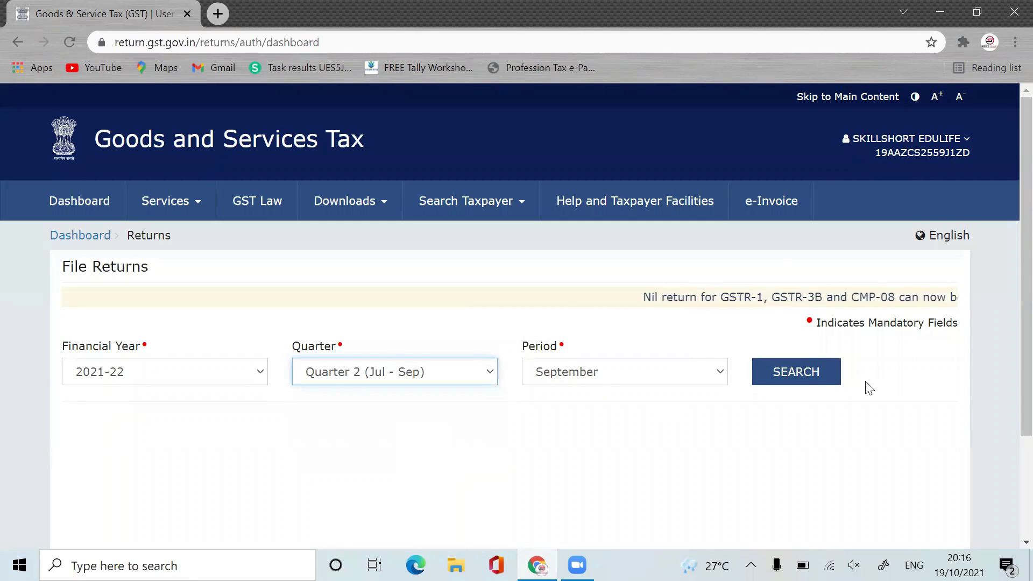
click(823, 372)
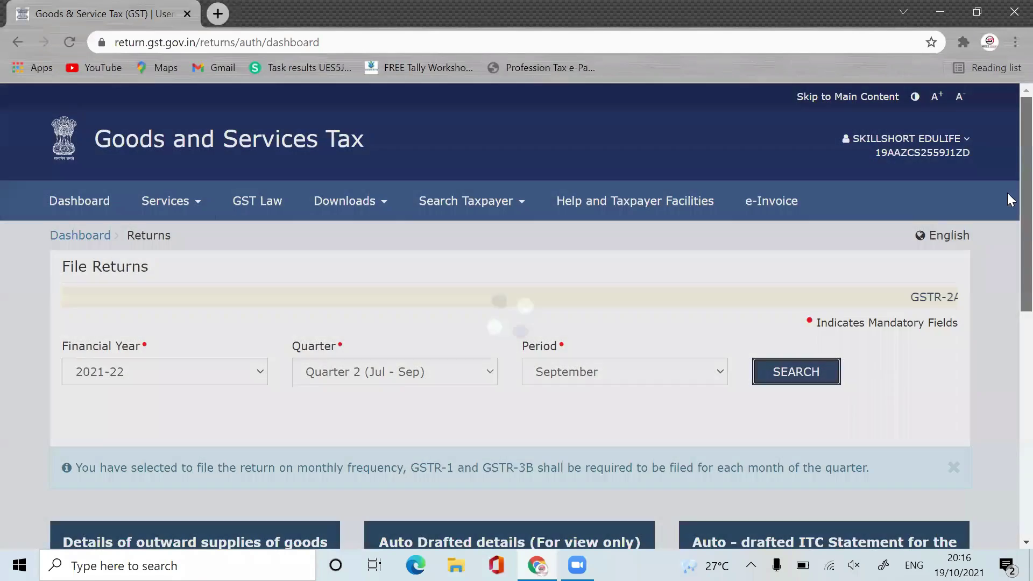
Step: Open the monthly GSTR-3B for online preparation as a non-nil return, and dismiss the system generated summary and last-save notice
scroll(1007, 323, down, 8)
scroll(1007, 435, down, 3)
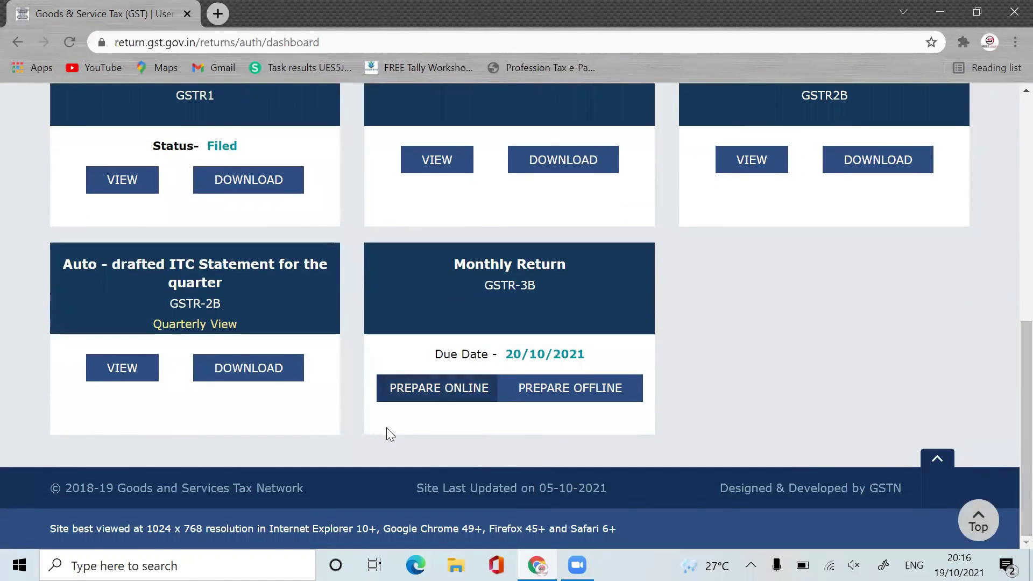
click(456, 396)
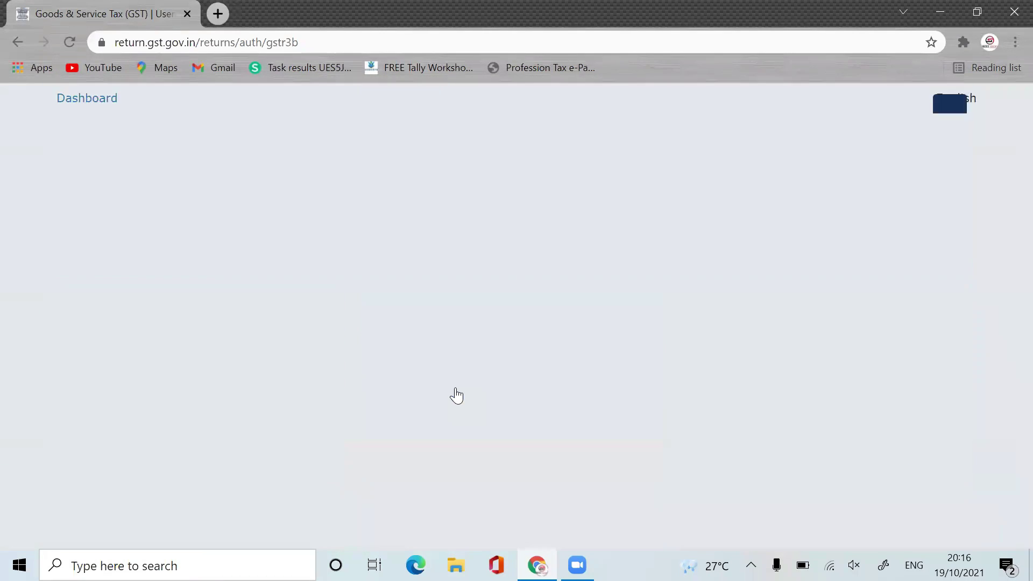
scroll(1009, 272, down, 5)
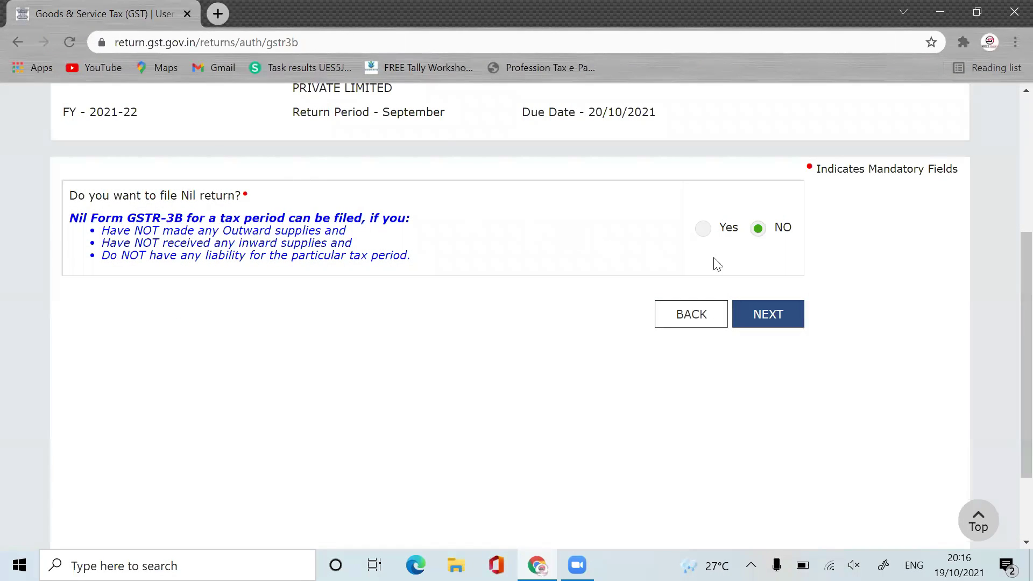
click(775, 316)
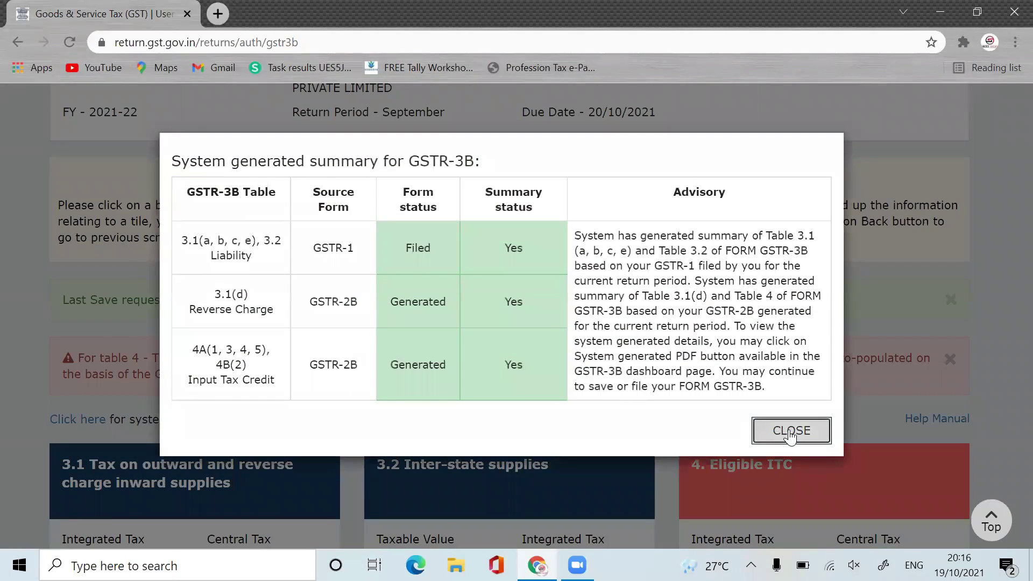
click(769, 429)
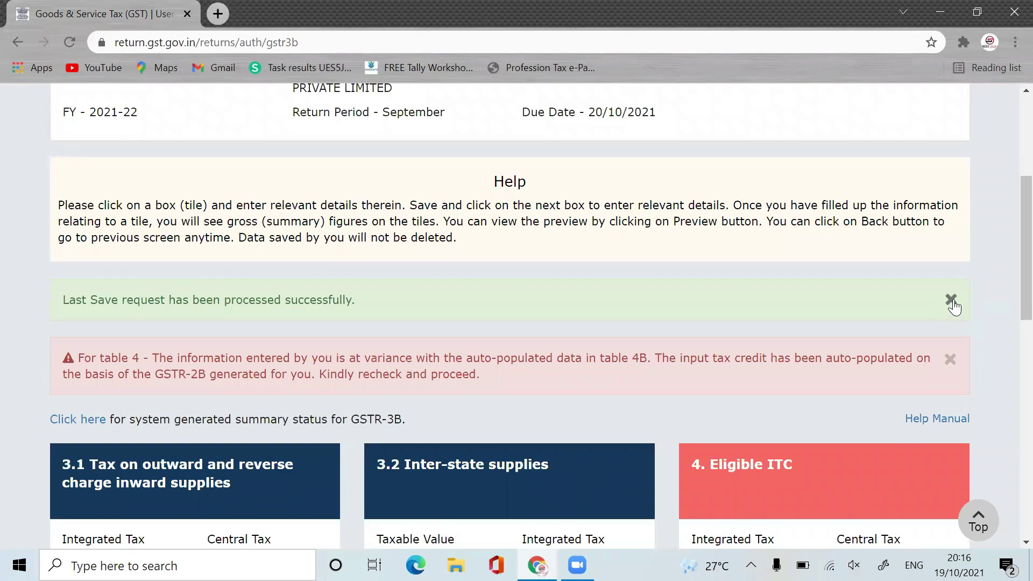
click(950, 300)
Step: Proceed to payment past the table 4 variance warning and check the Utilizable Cash balance and Additional Cash required columns
scroll(1009, 322, down, 10)
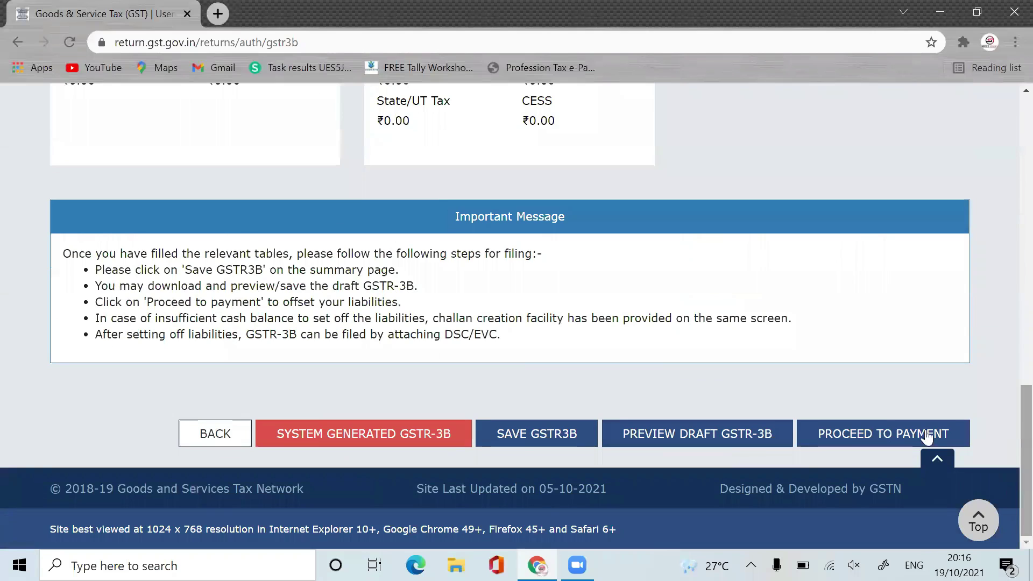
click(904, 441)
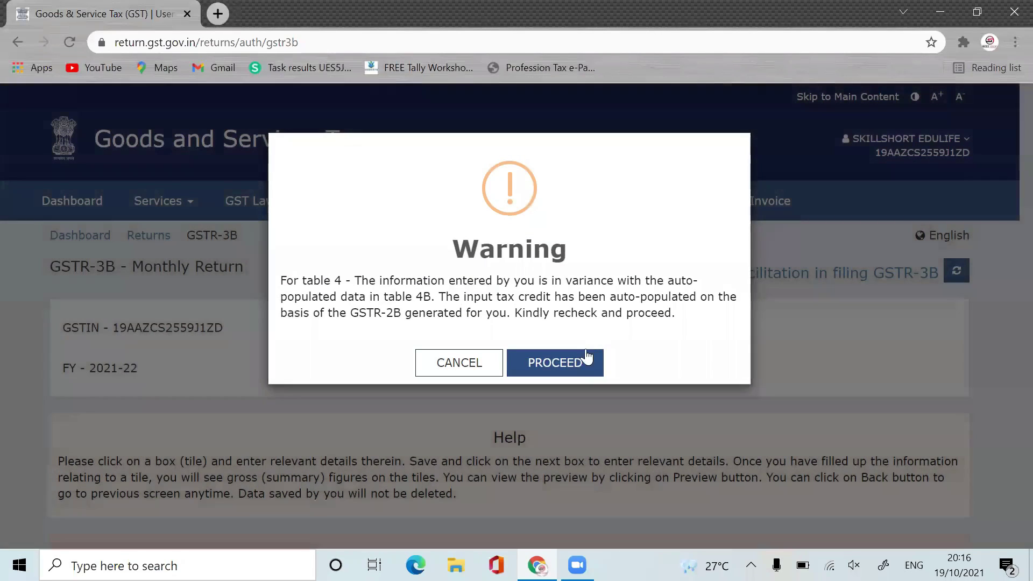
click(580, 372)
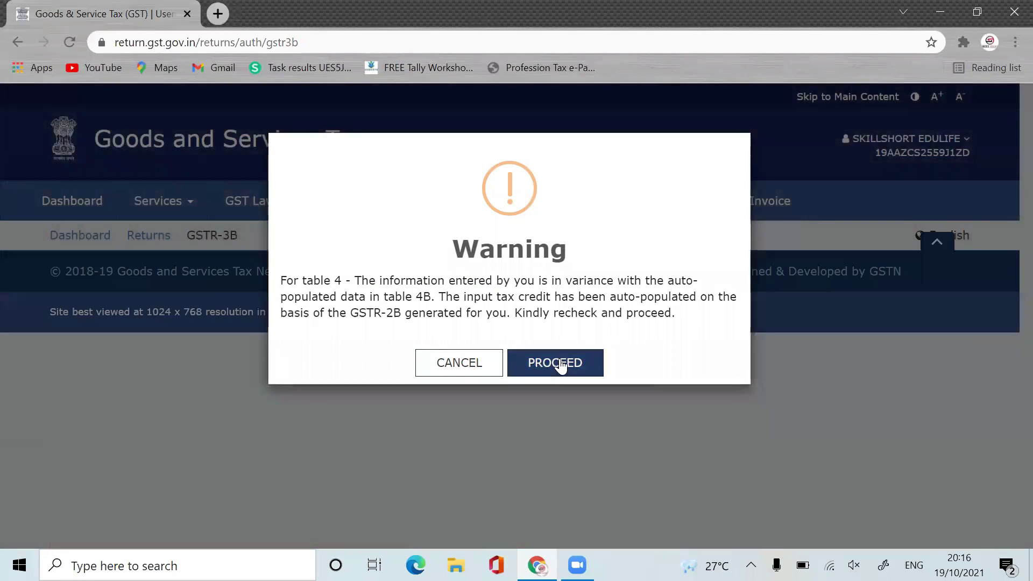
scroll(1007, 362, down, 12)
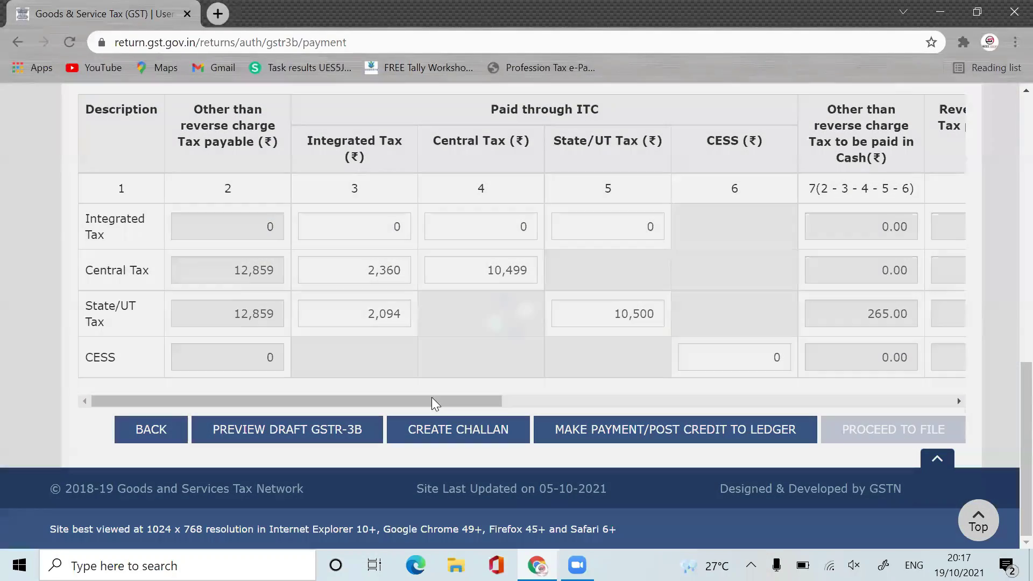
drag(423, 399, 949, 392)
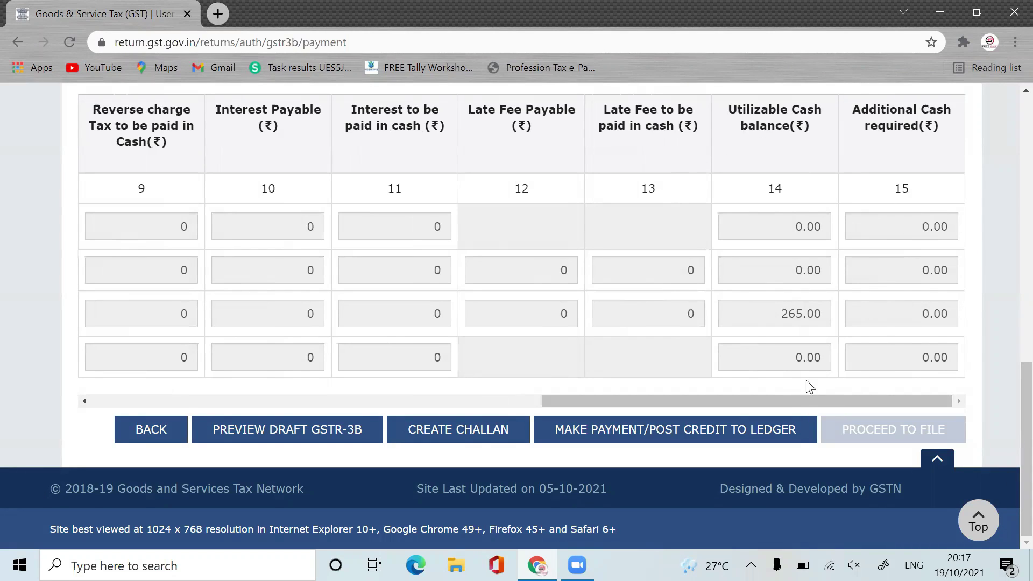
Step: Make the payment and post the credit to the ledger, agreeing to the irreversible ledger entries and closing the offset notice
drag(792, 401, 341, 401)
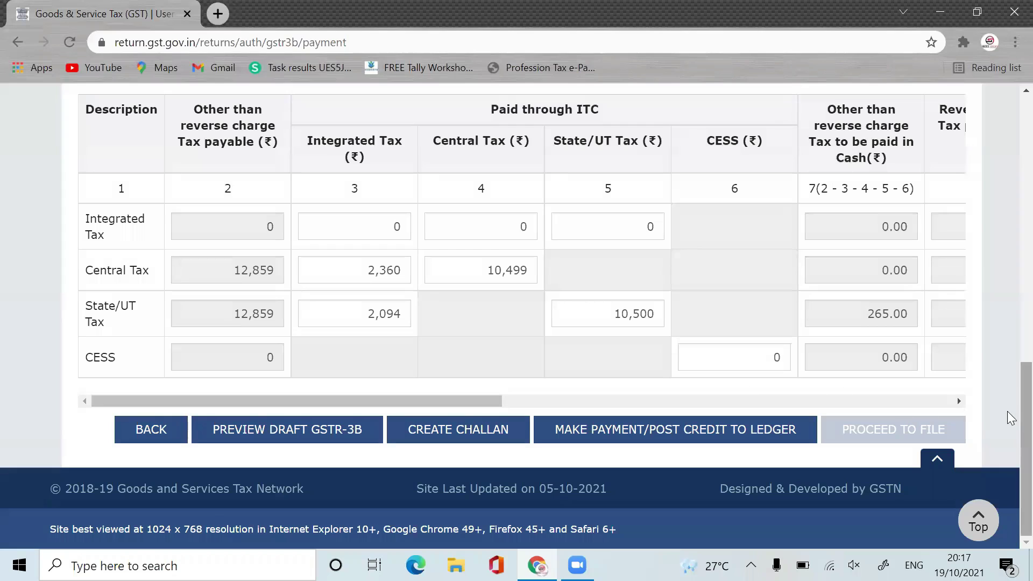
scroll(1010, 333, up, 1)
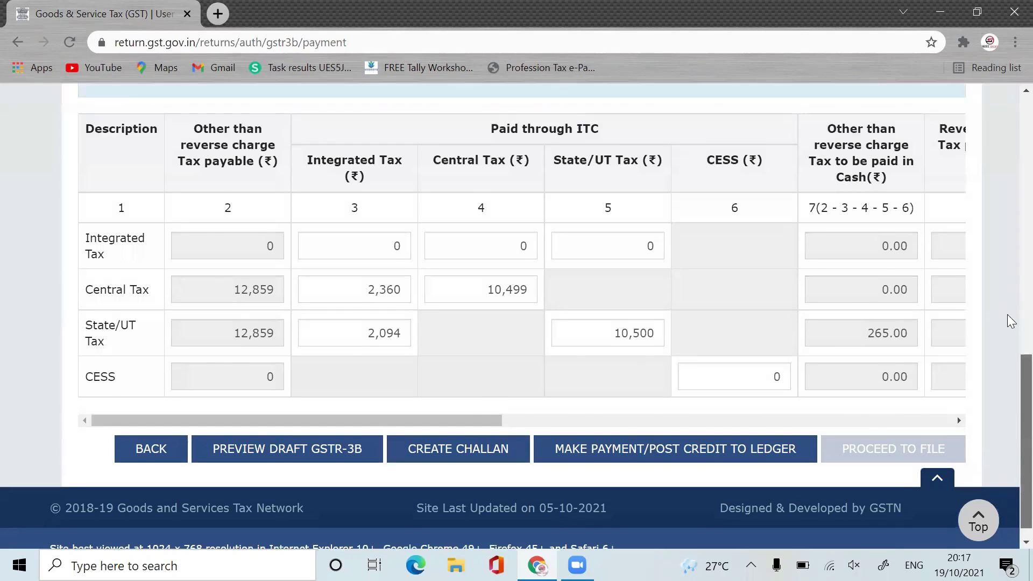
scroll(1007, 159, up, 15)
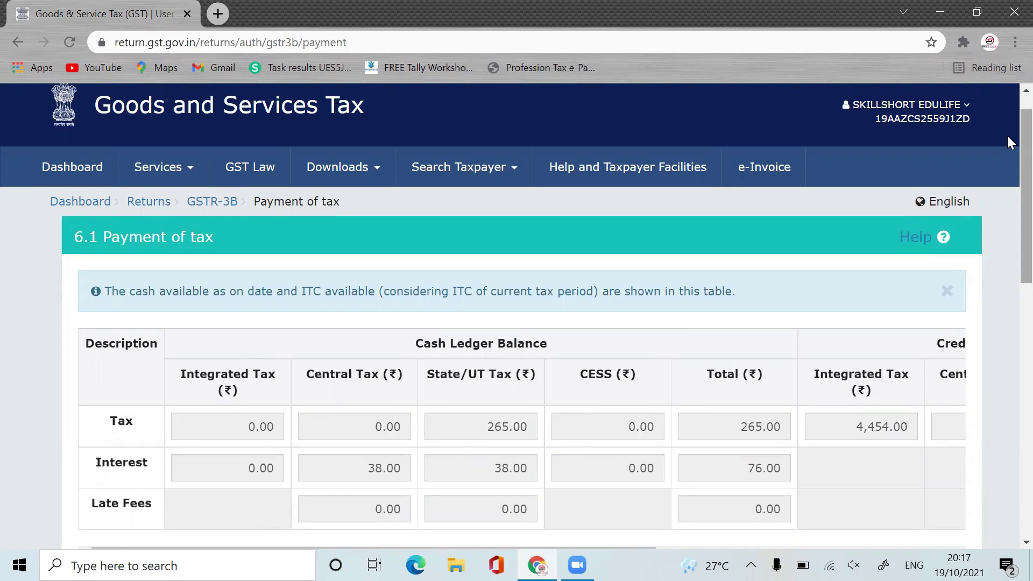
scroll(1006, 134, down, 15)
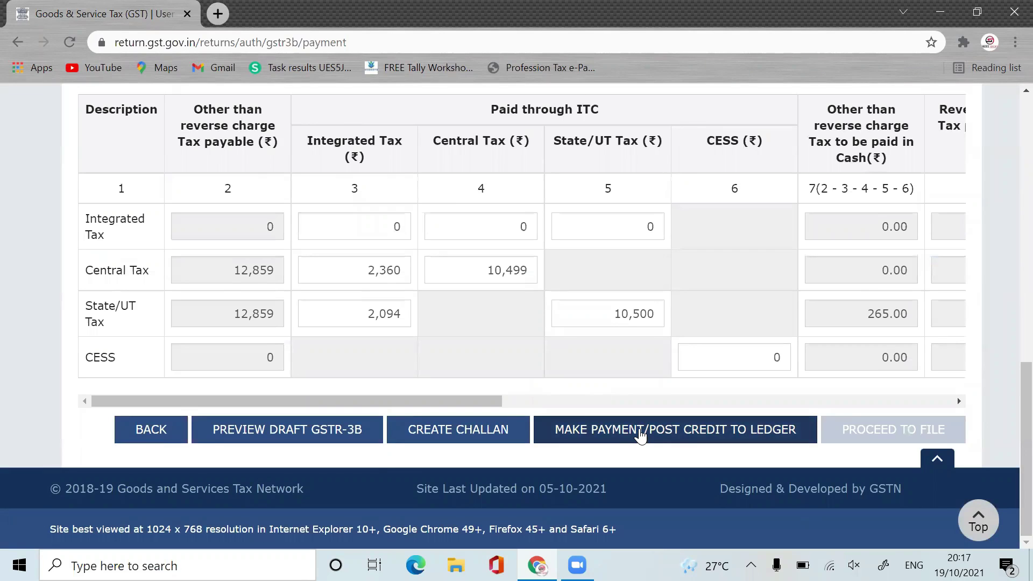
click(641, 435)
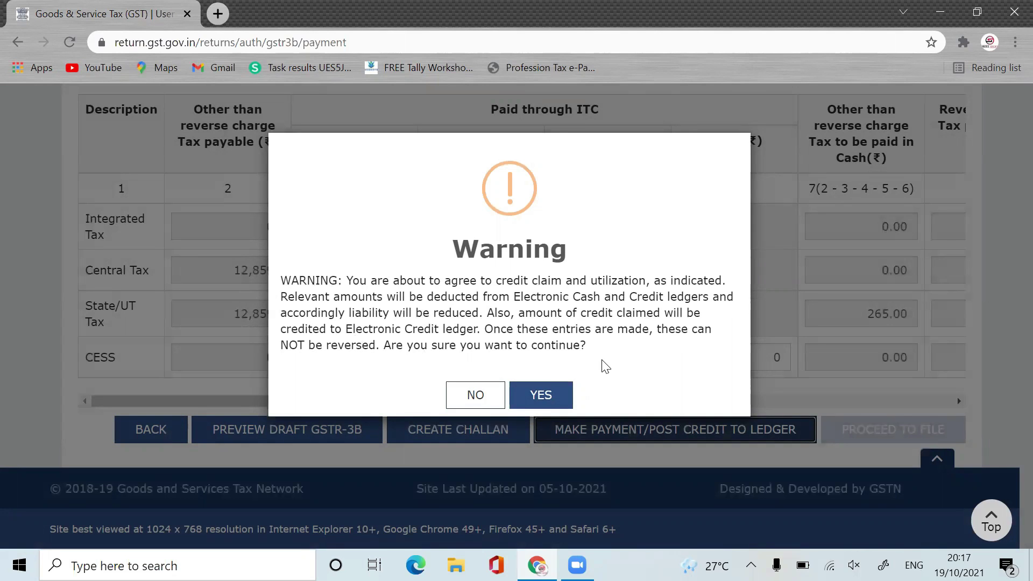
click(544, 398)
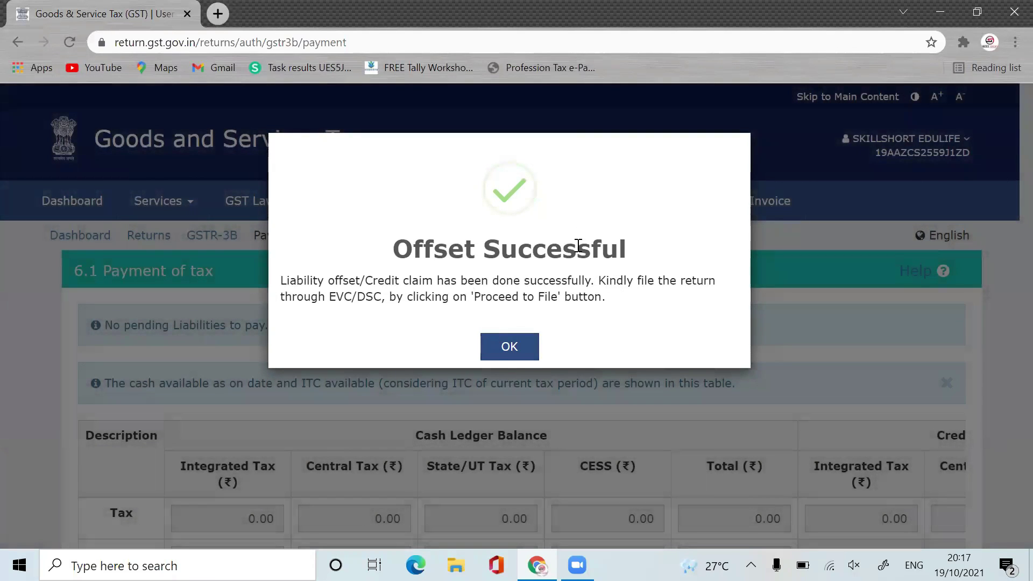
click(531, 350)
Step: Proceed to file the GSTR-3B, accept the declaration that the information is true and correct, and select the authorised signatory
scroll(1007, 419, down, 13)
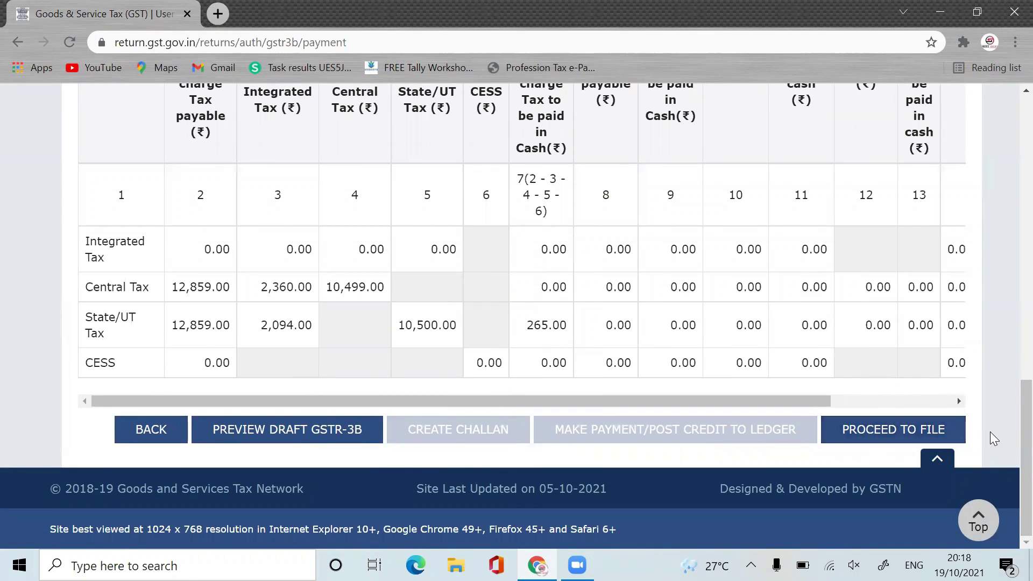
click(942, 430)
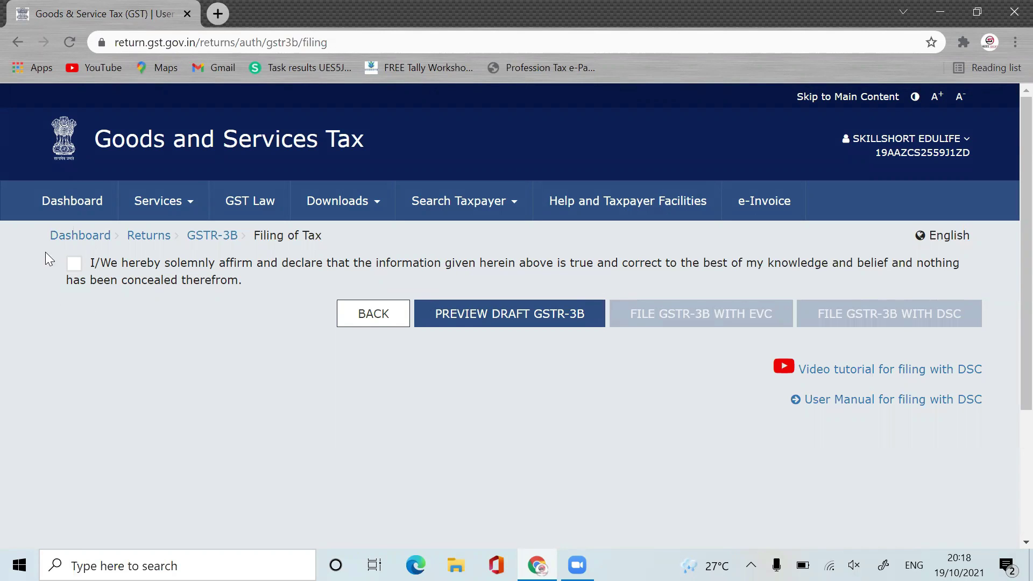
click(76, 265)
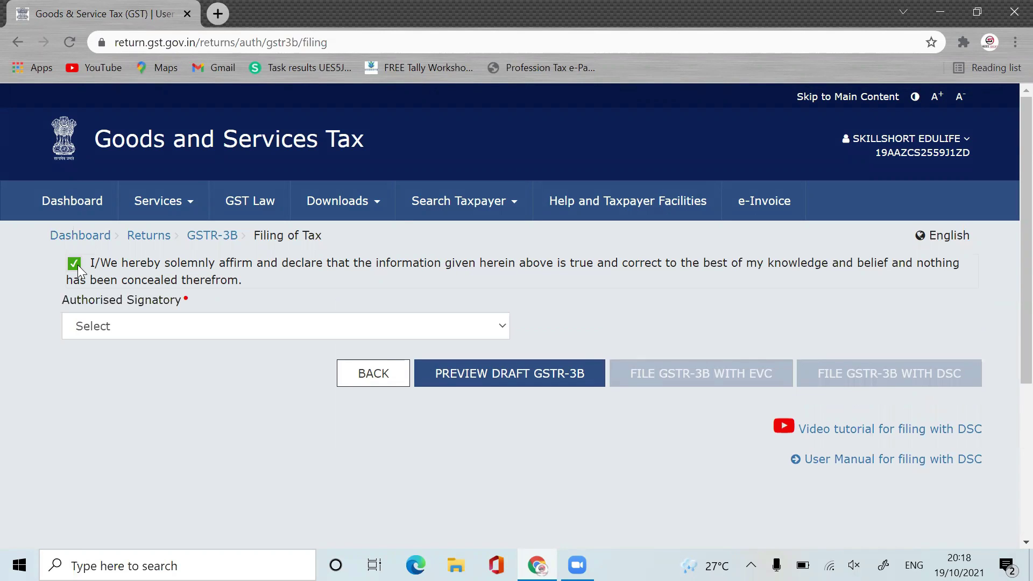
click(352, 325)
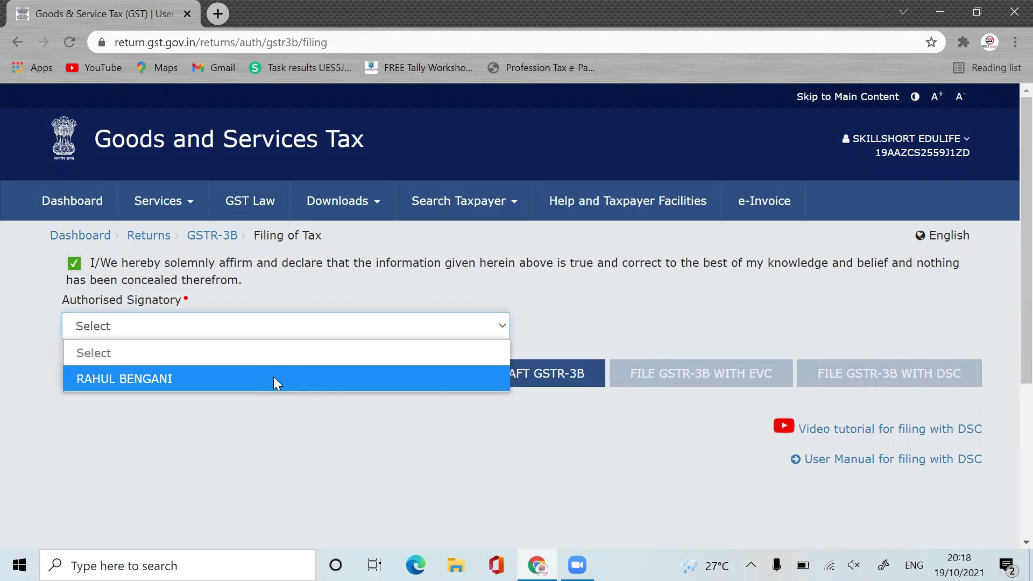
click(274, 379)
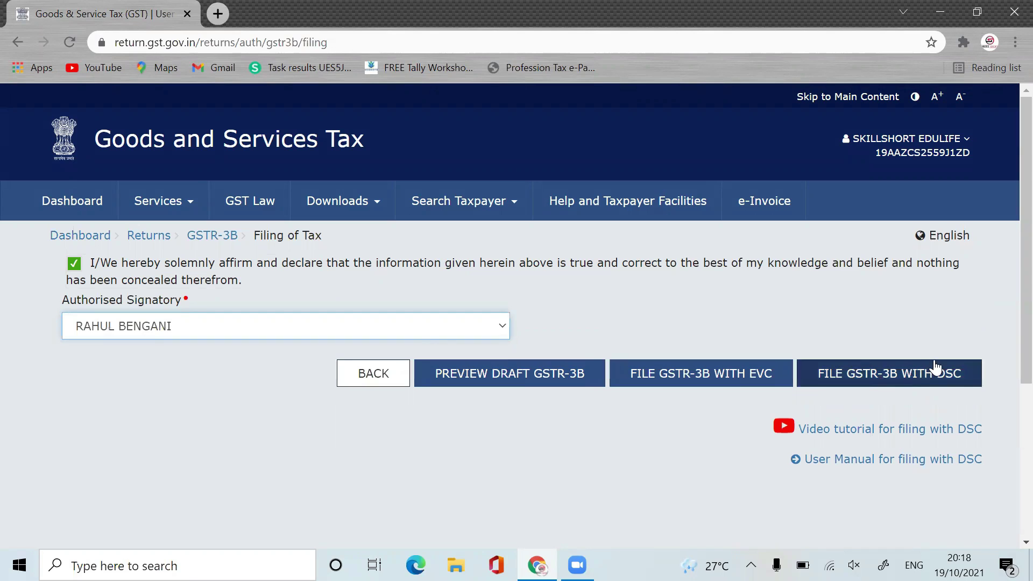